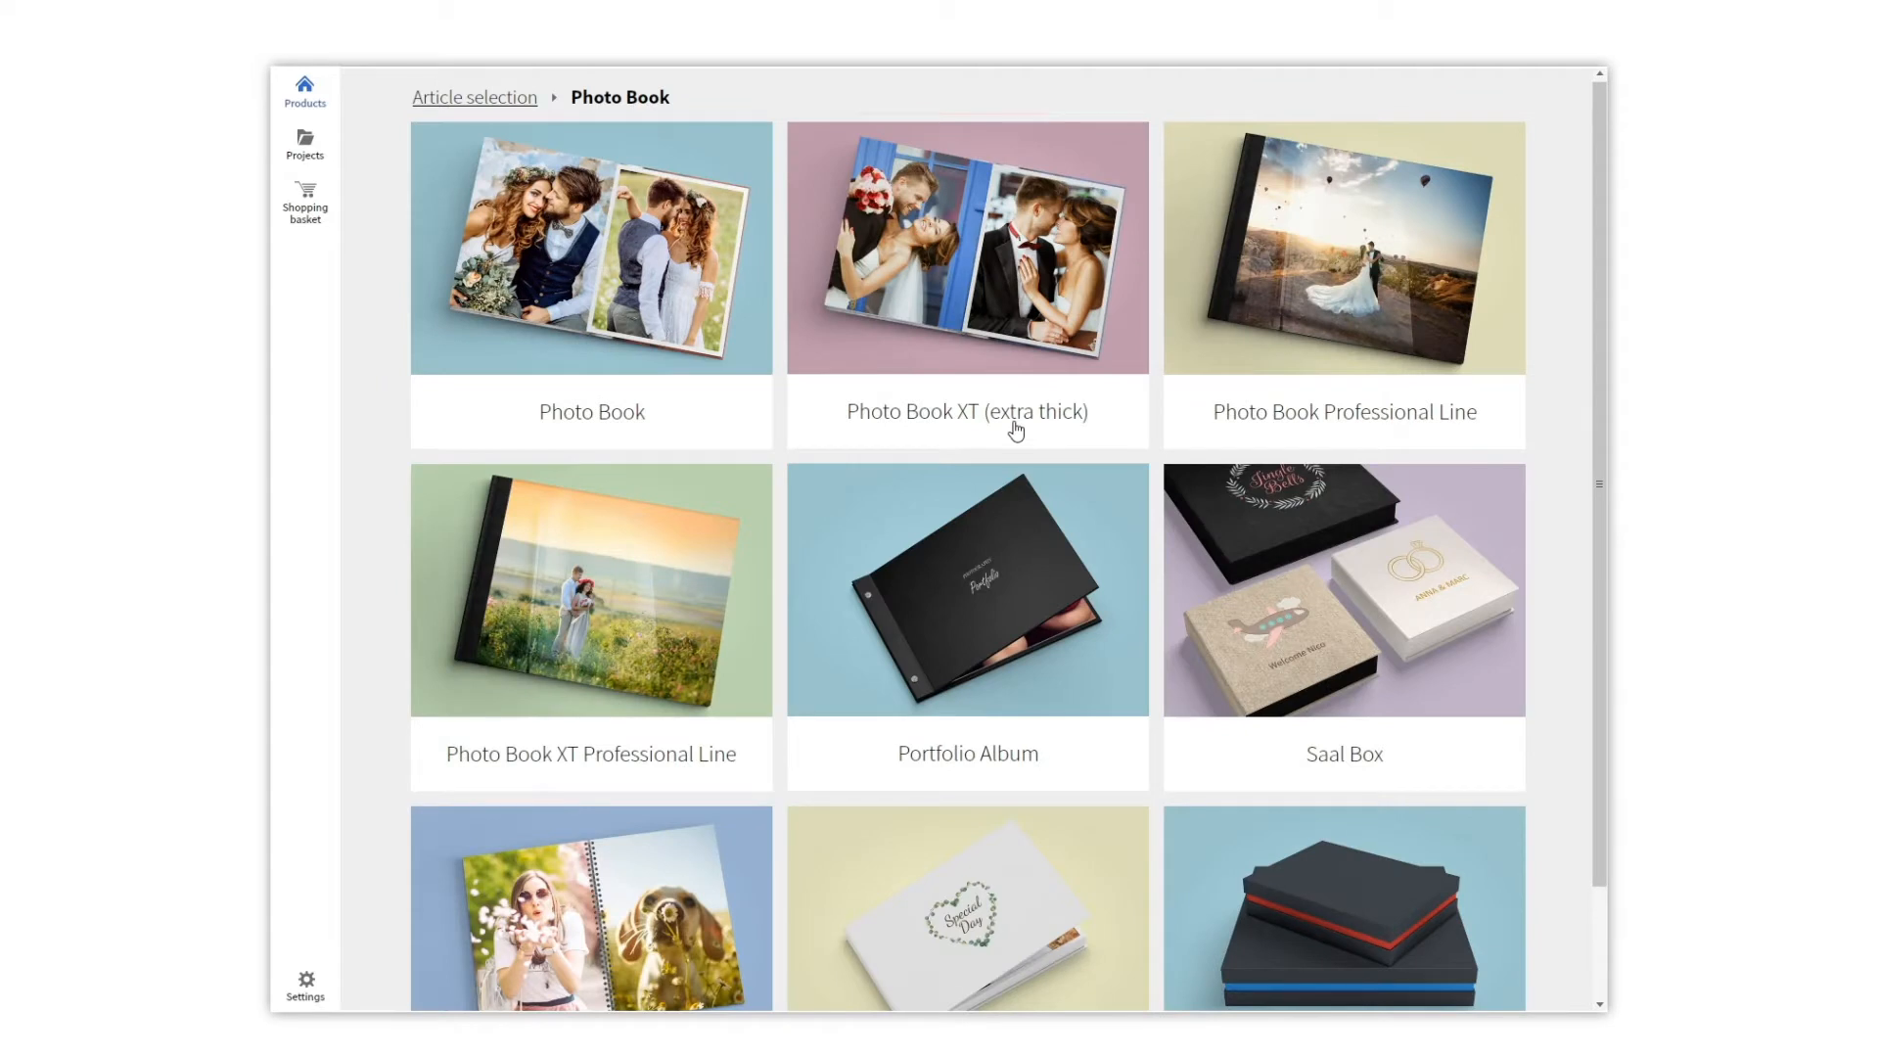
- Open the Portfolio Album category and look through its accessories before returning to the album formats
click(1005, 551)
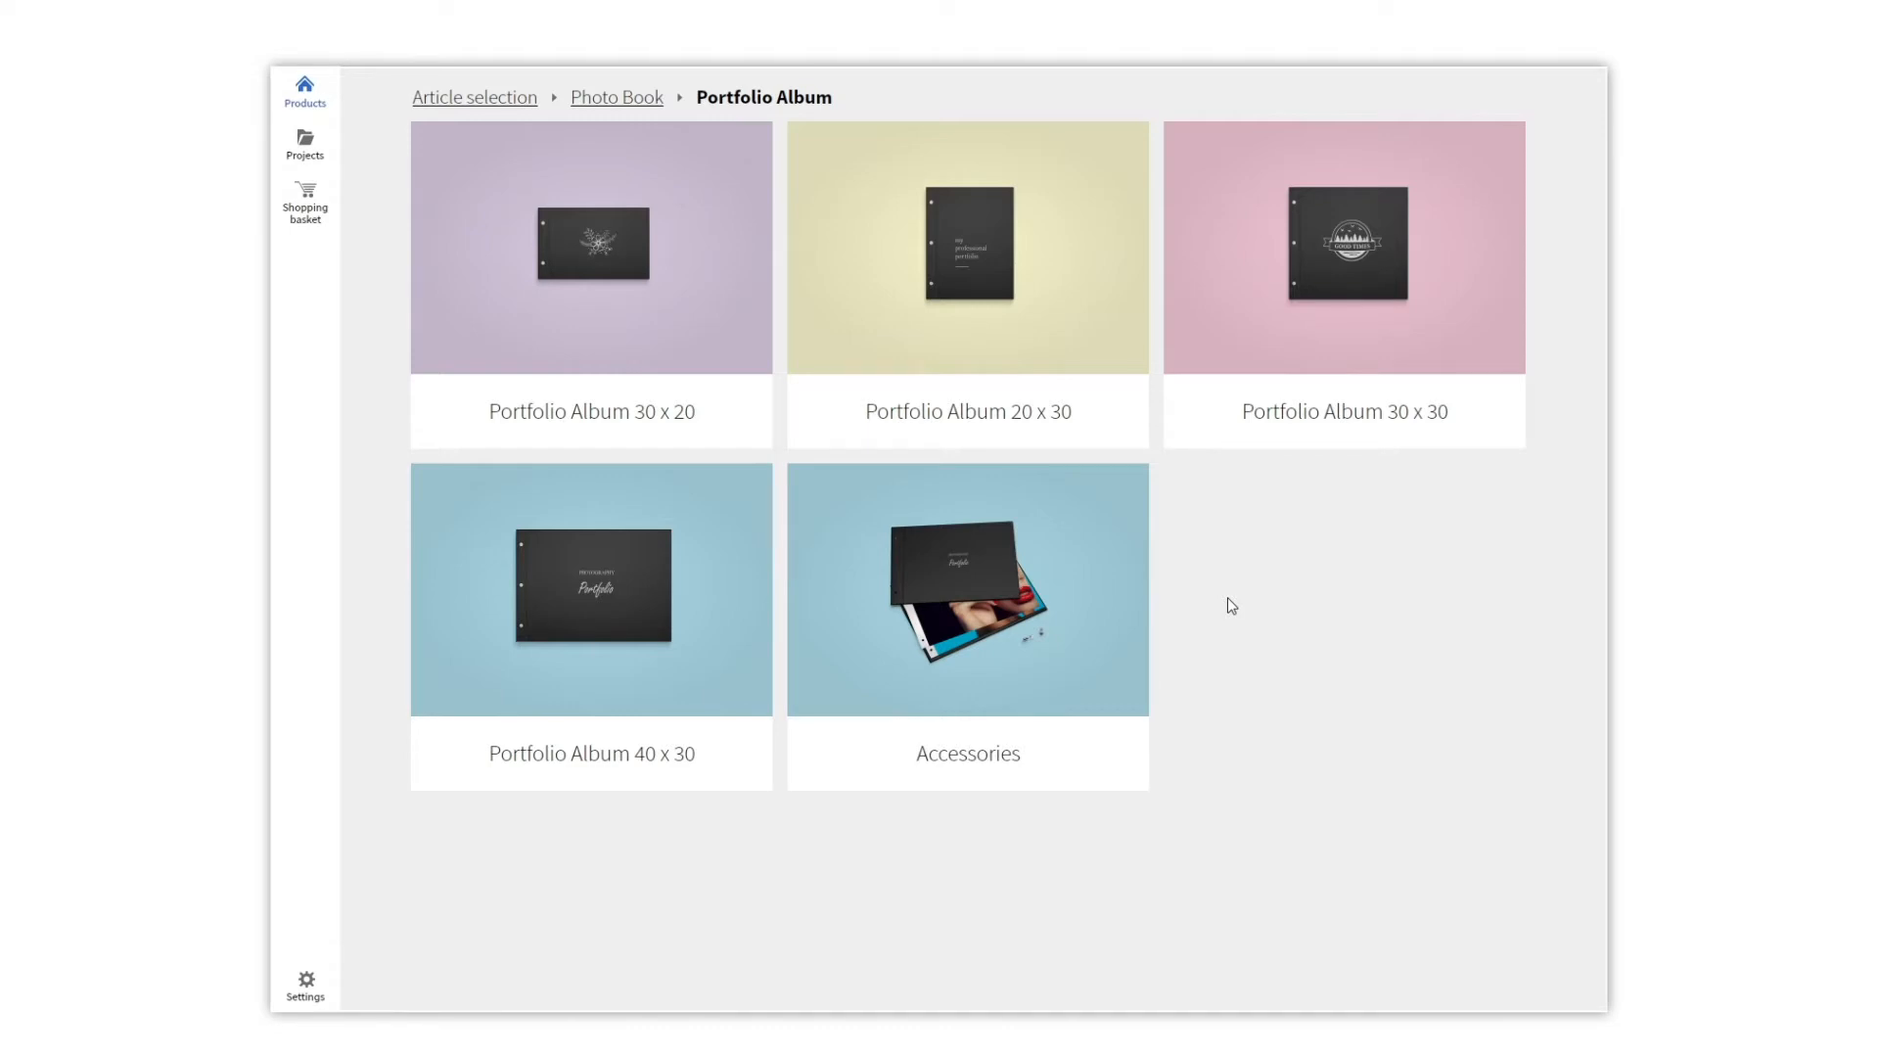
click(1094, 605)
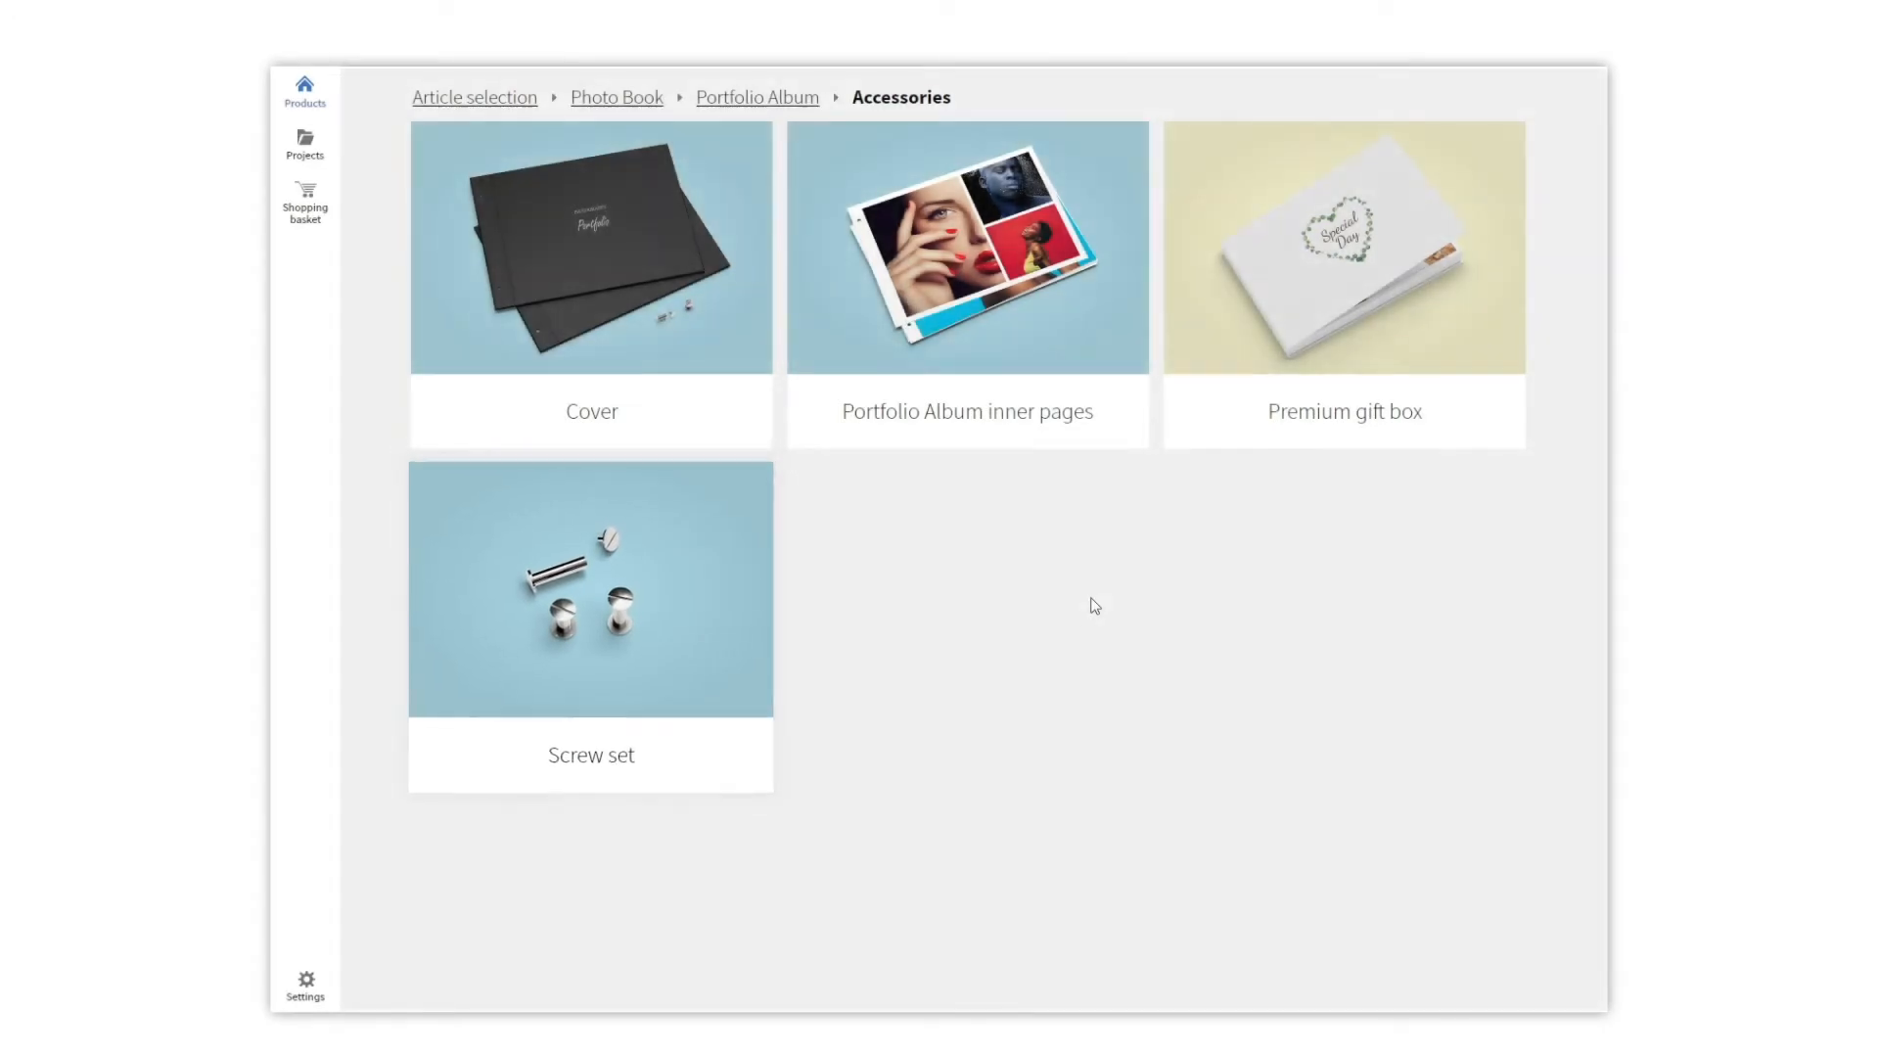
click(744, 98)
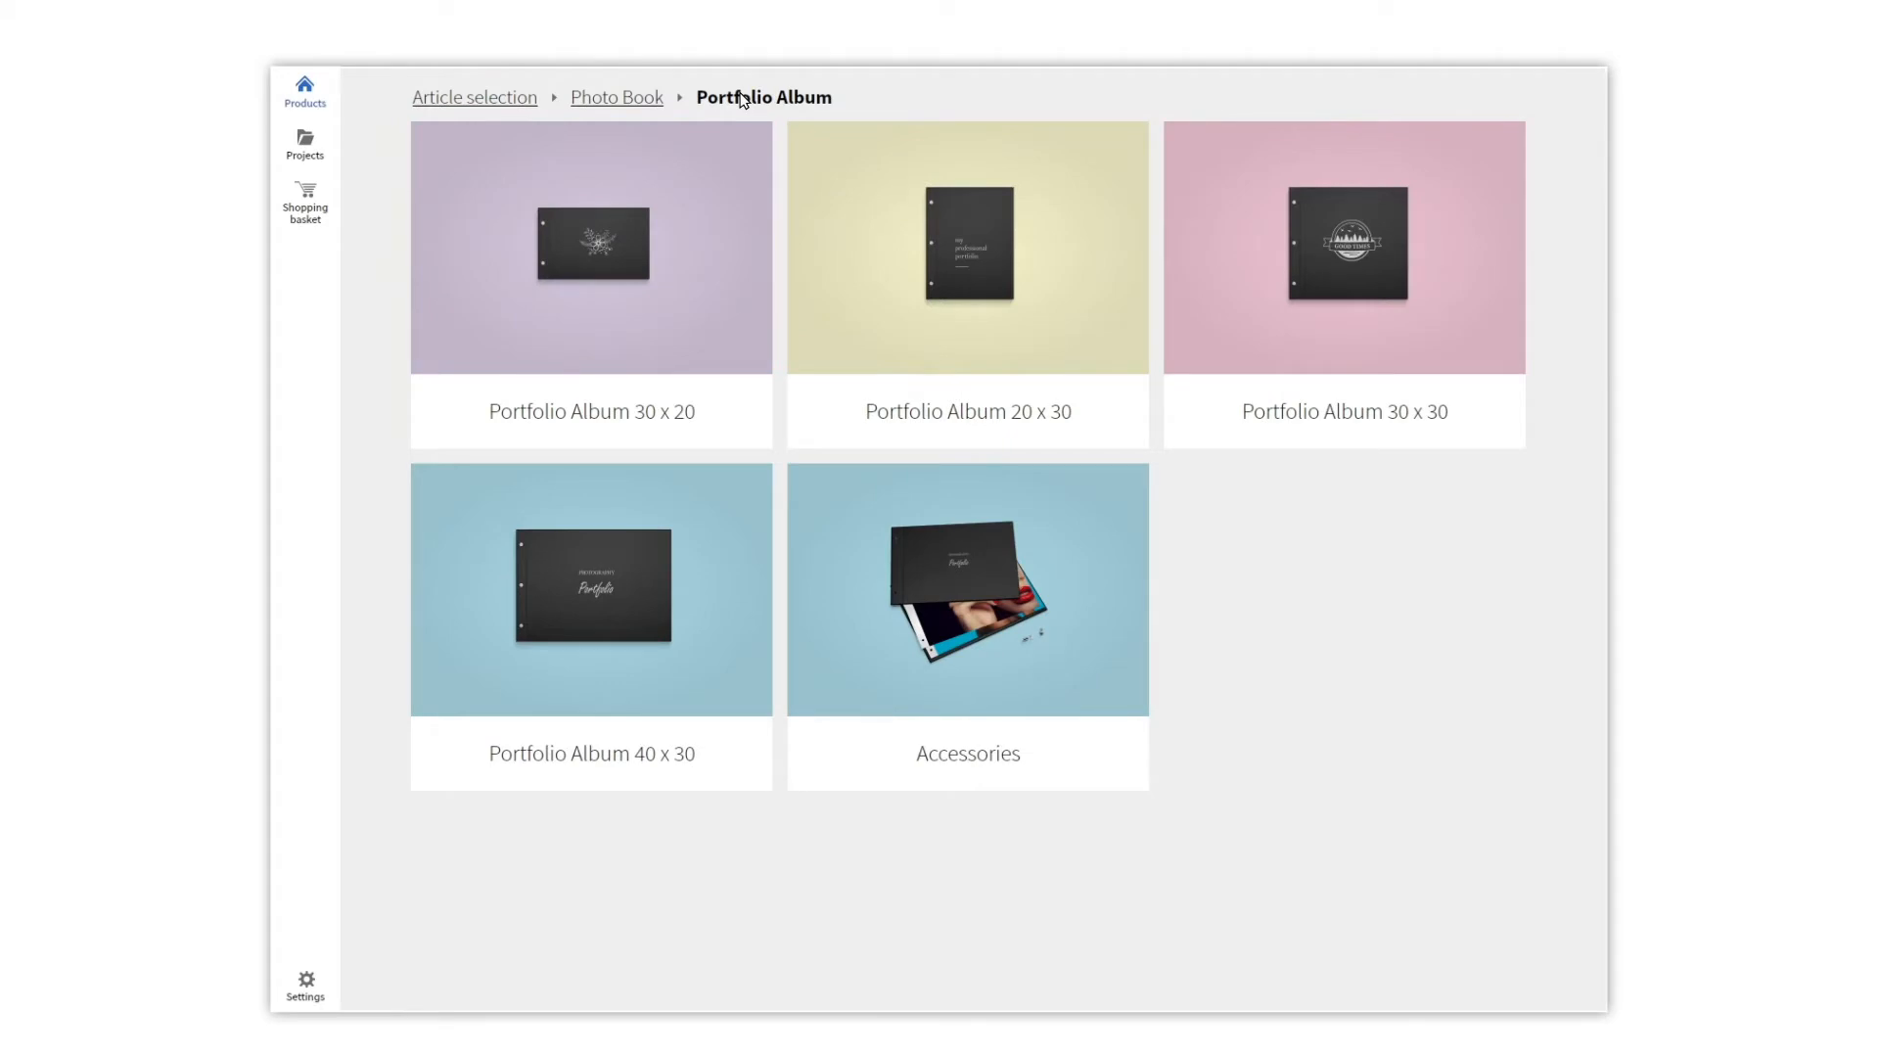
- Start designing a Portfolio Album 40 x 30 with the preset cover and paper options, using the empty template and 24 pages
click(608, 550)
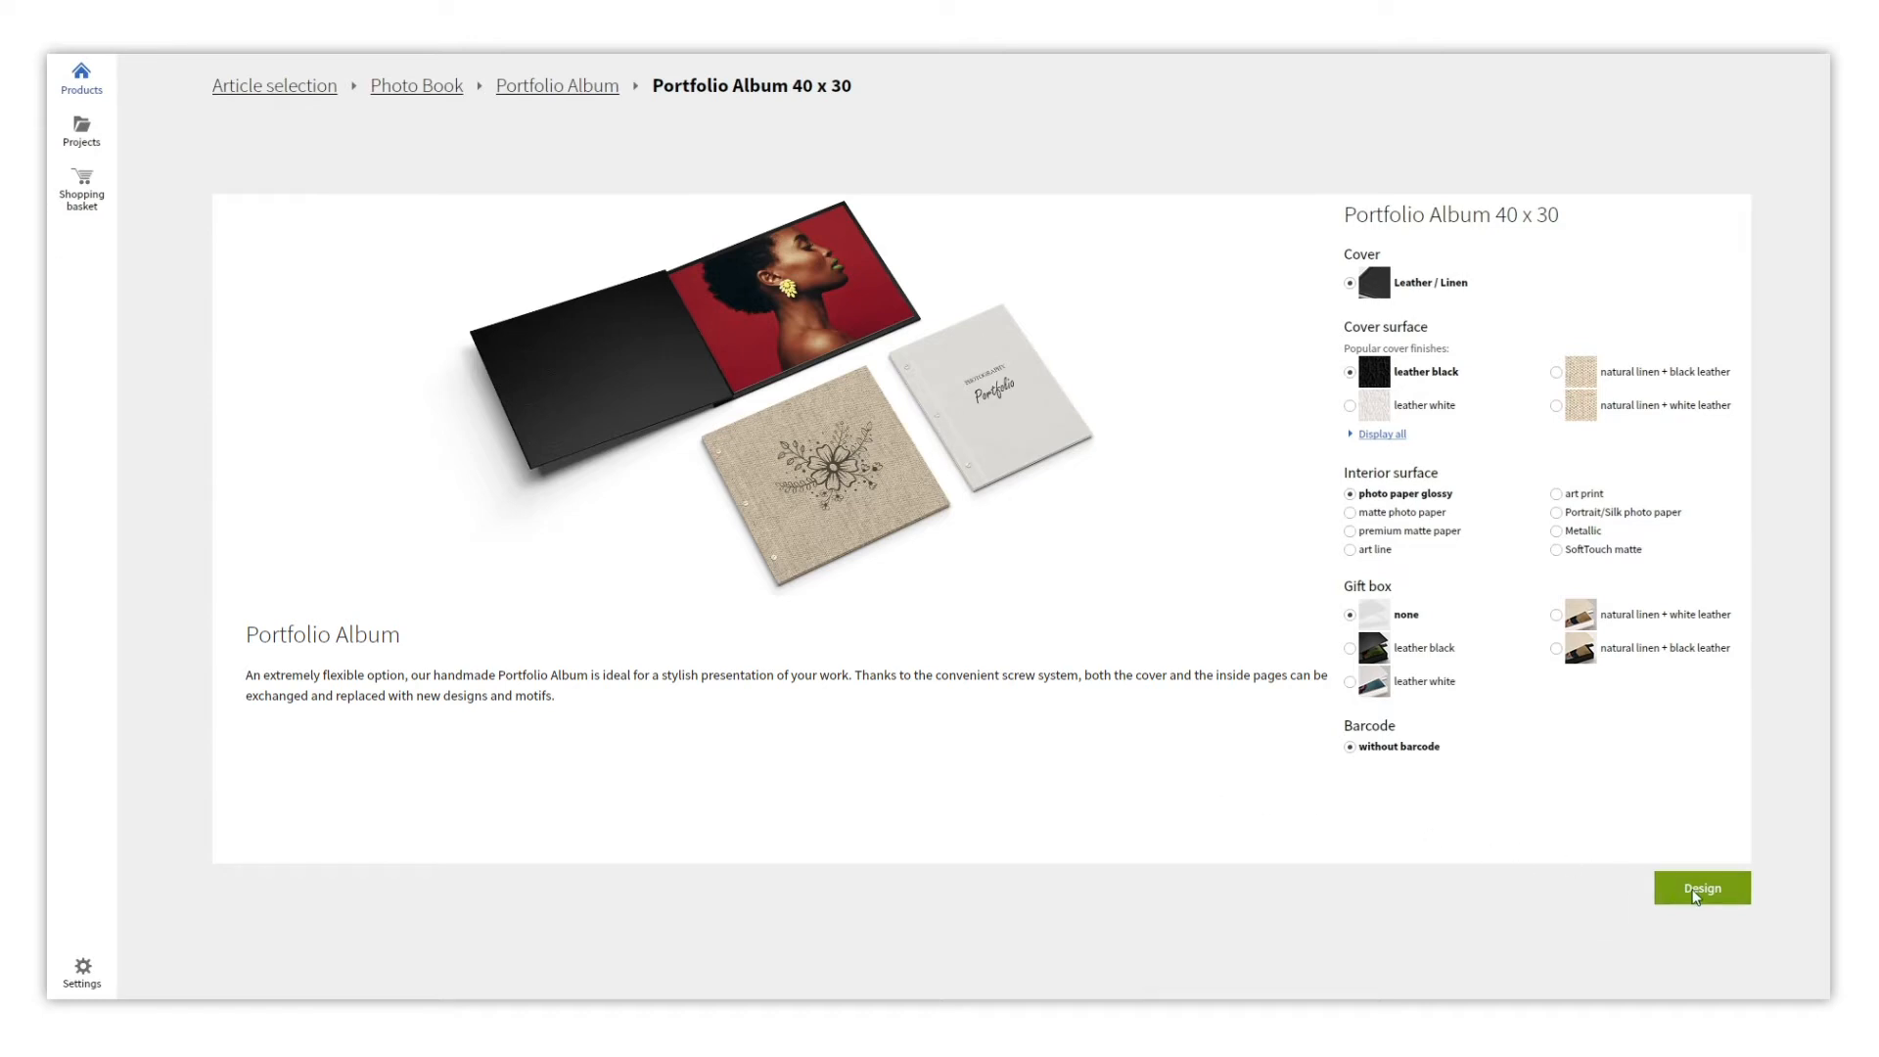
click(1696, 895)
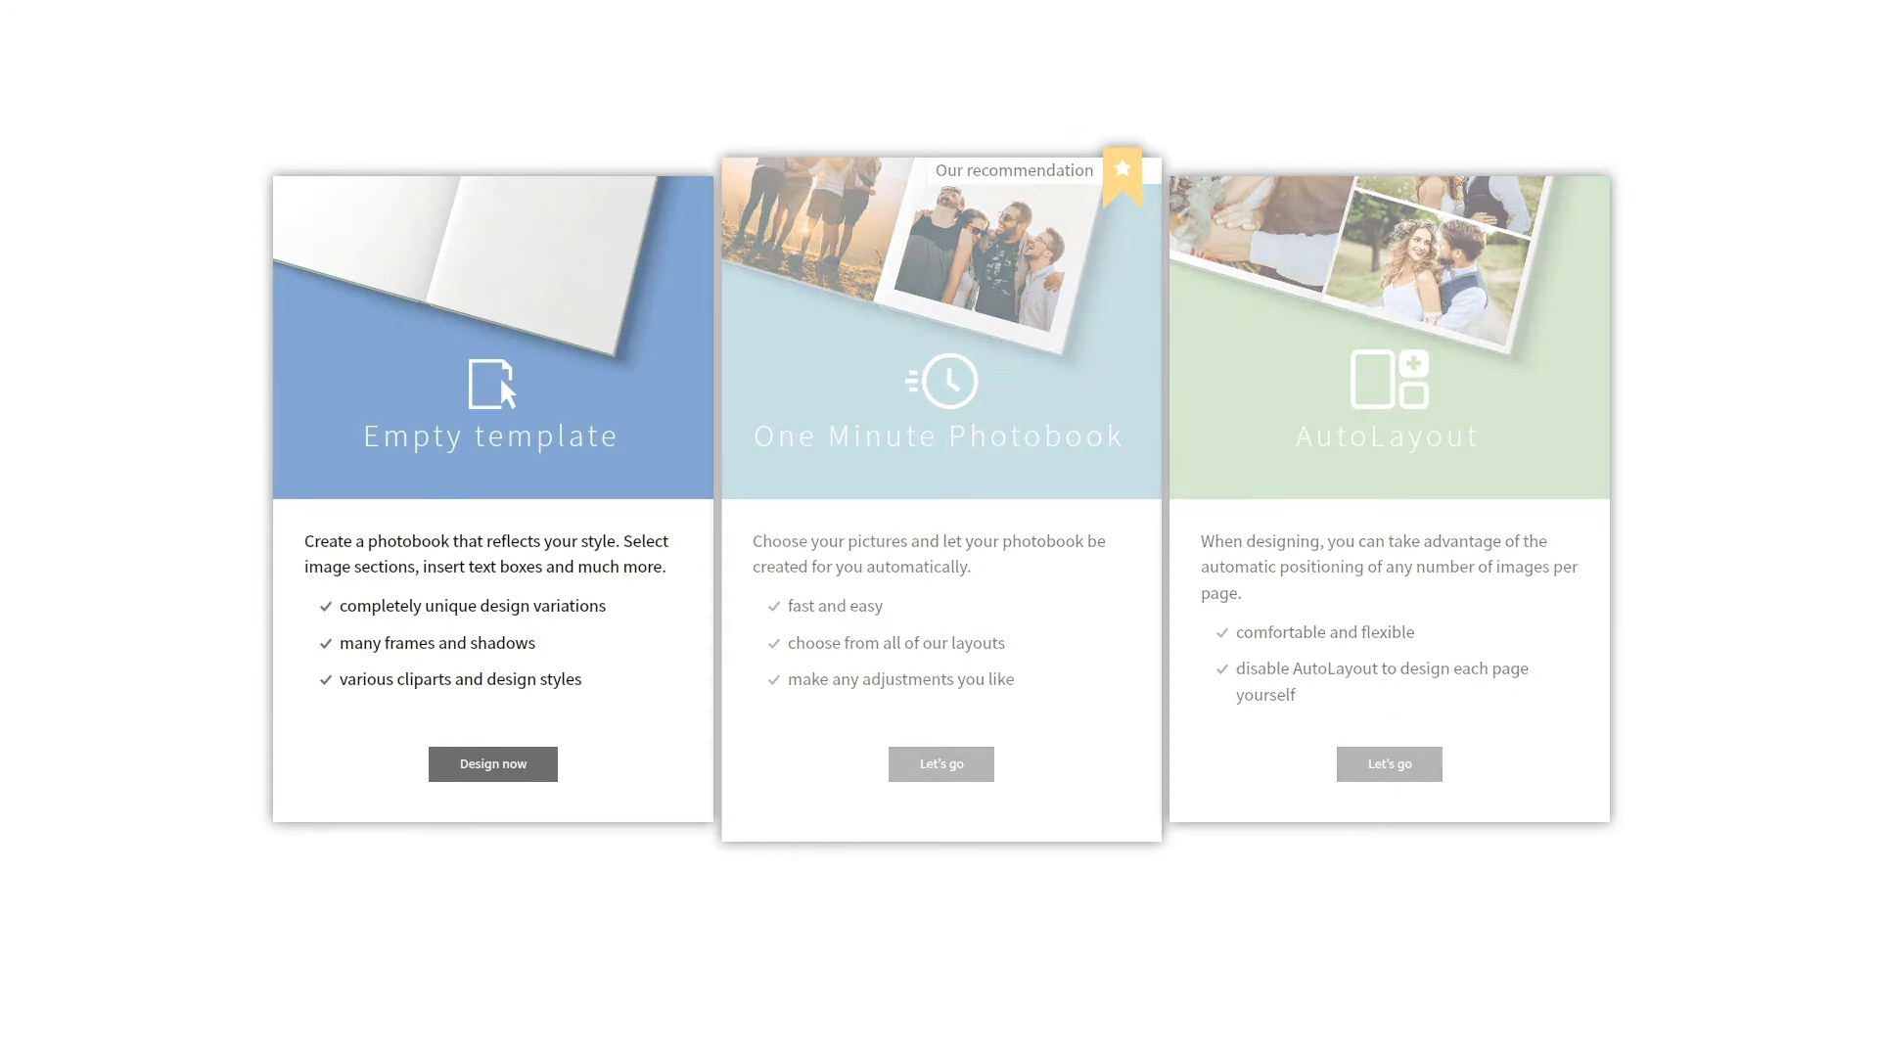
click(493, 764)
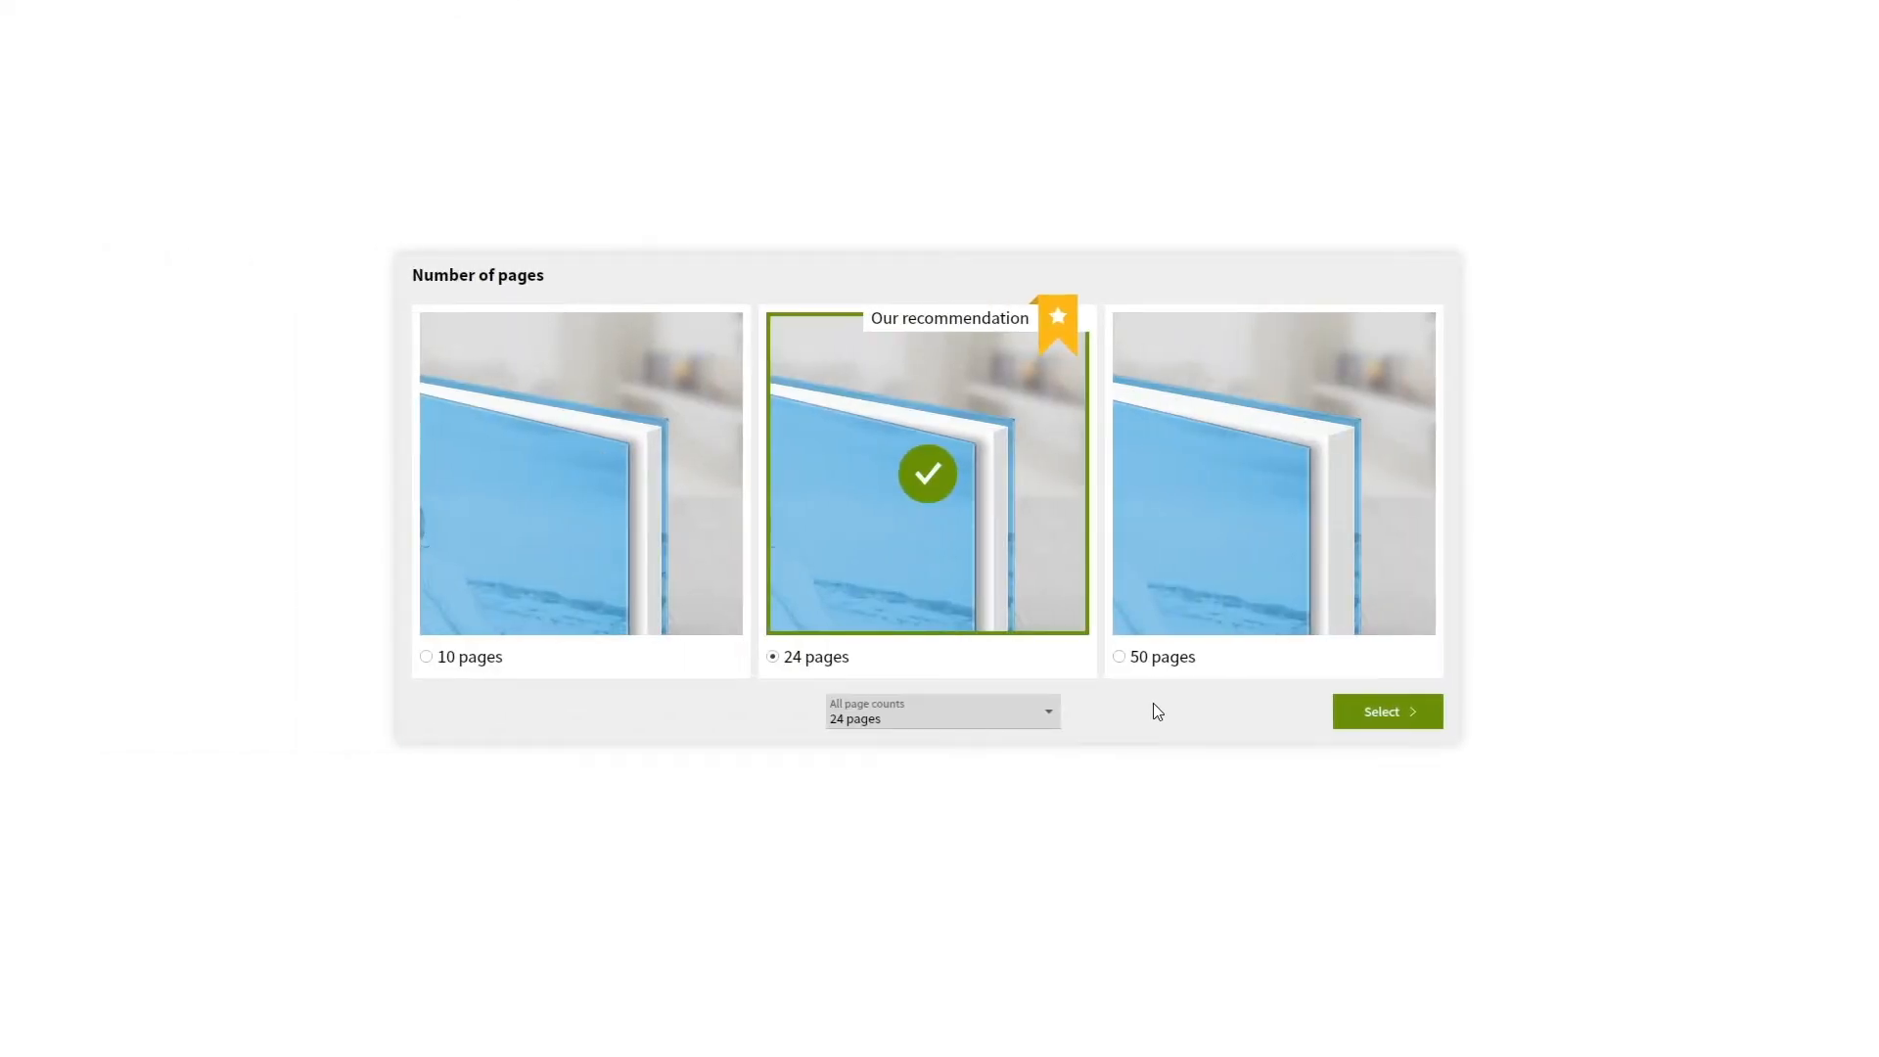
click(1395, 712)
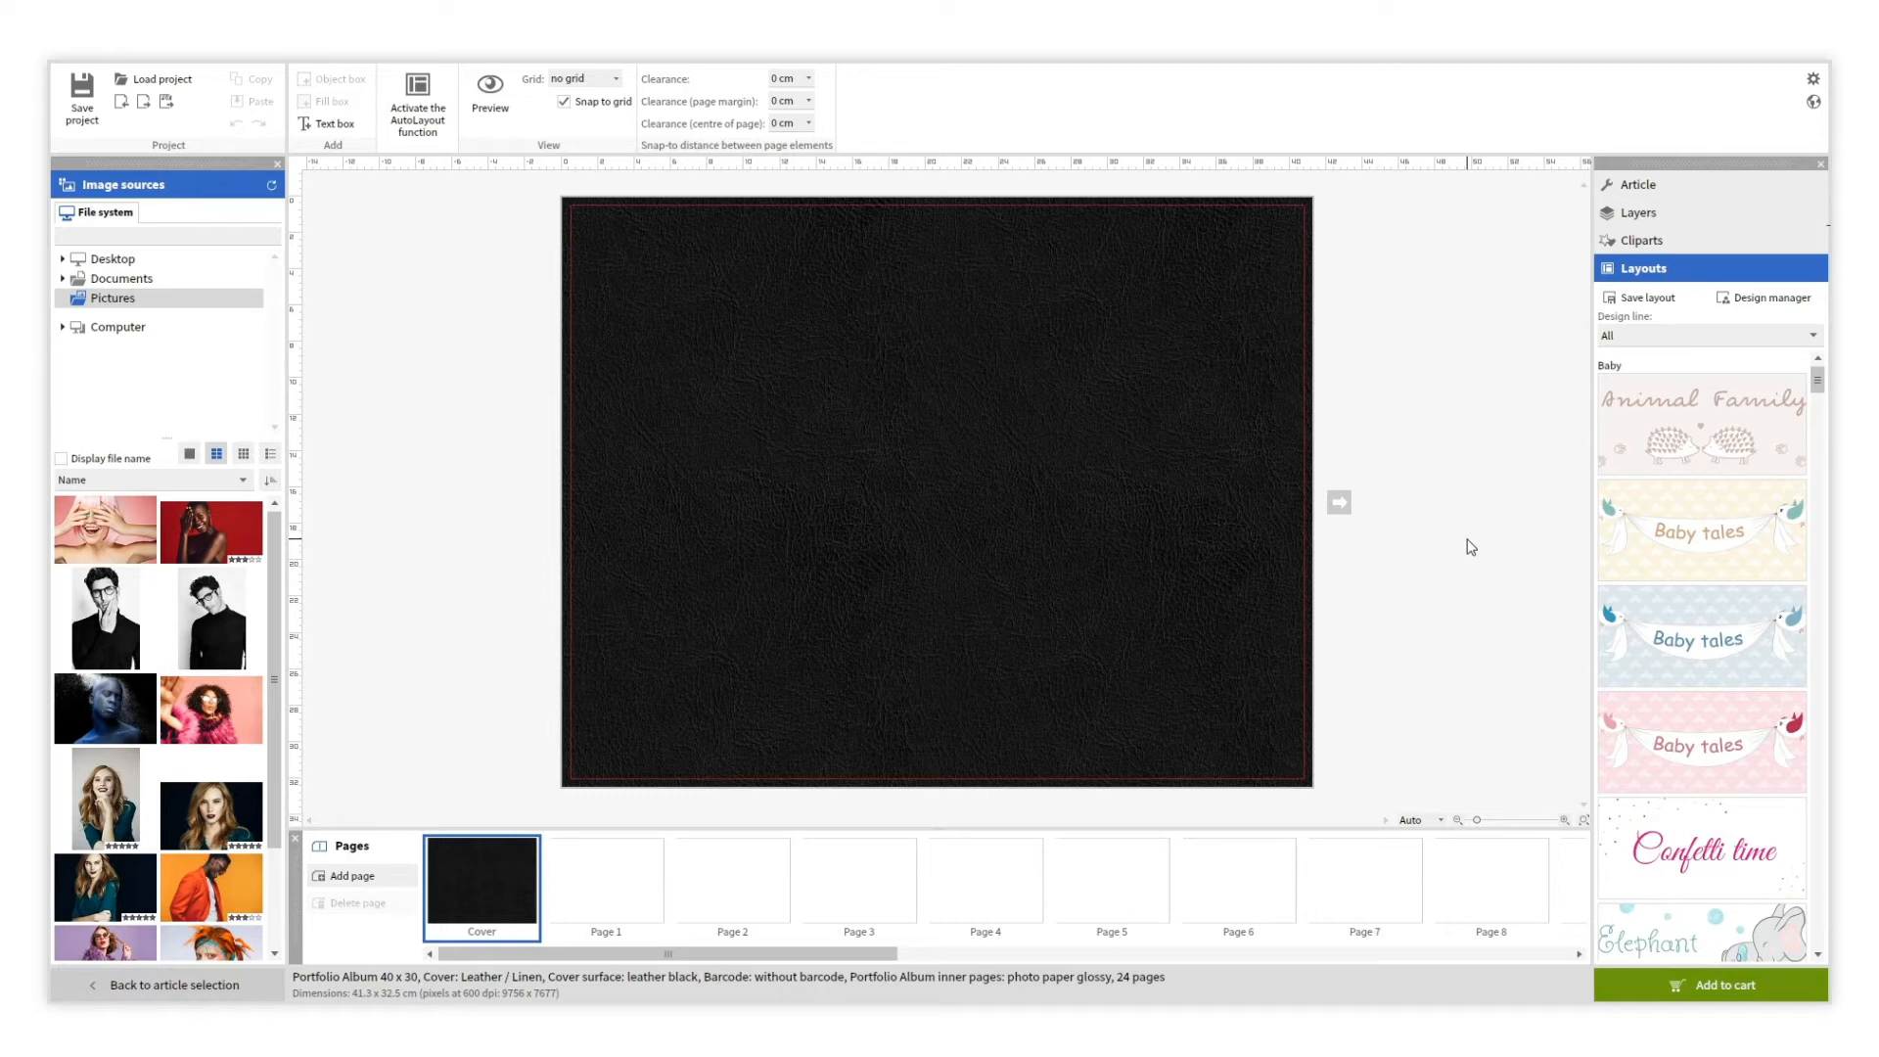
- Place the circular "Memories" clipart in the centre of the album cover
click(1641, 242)
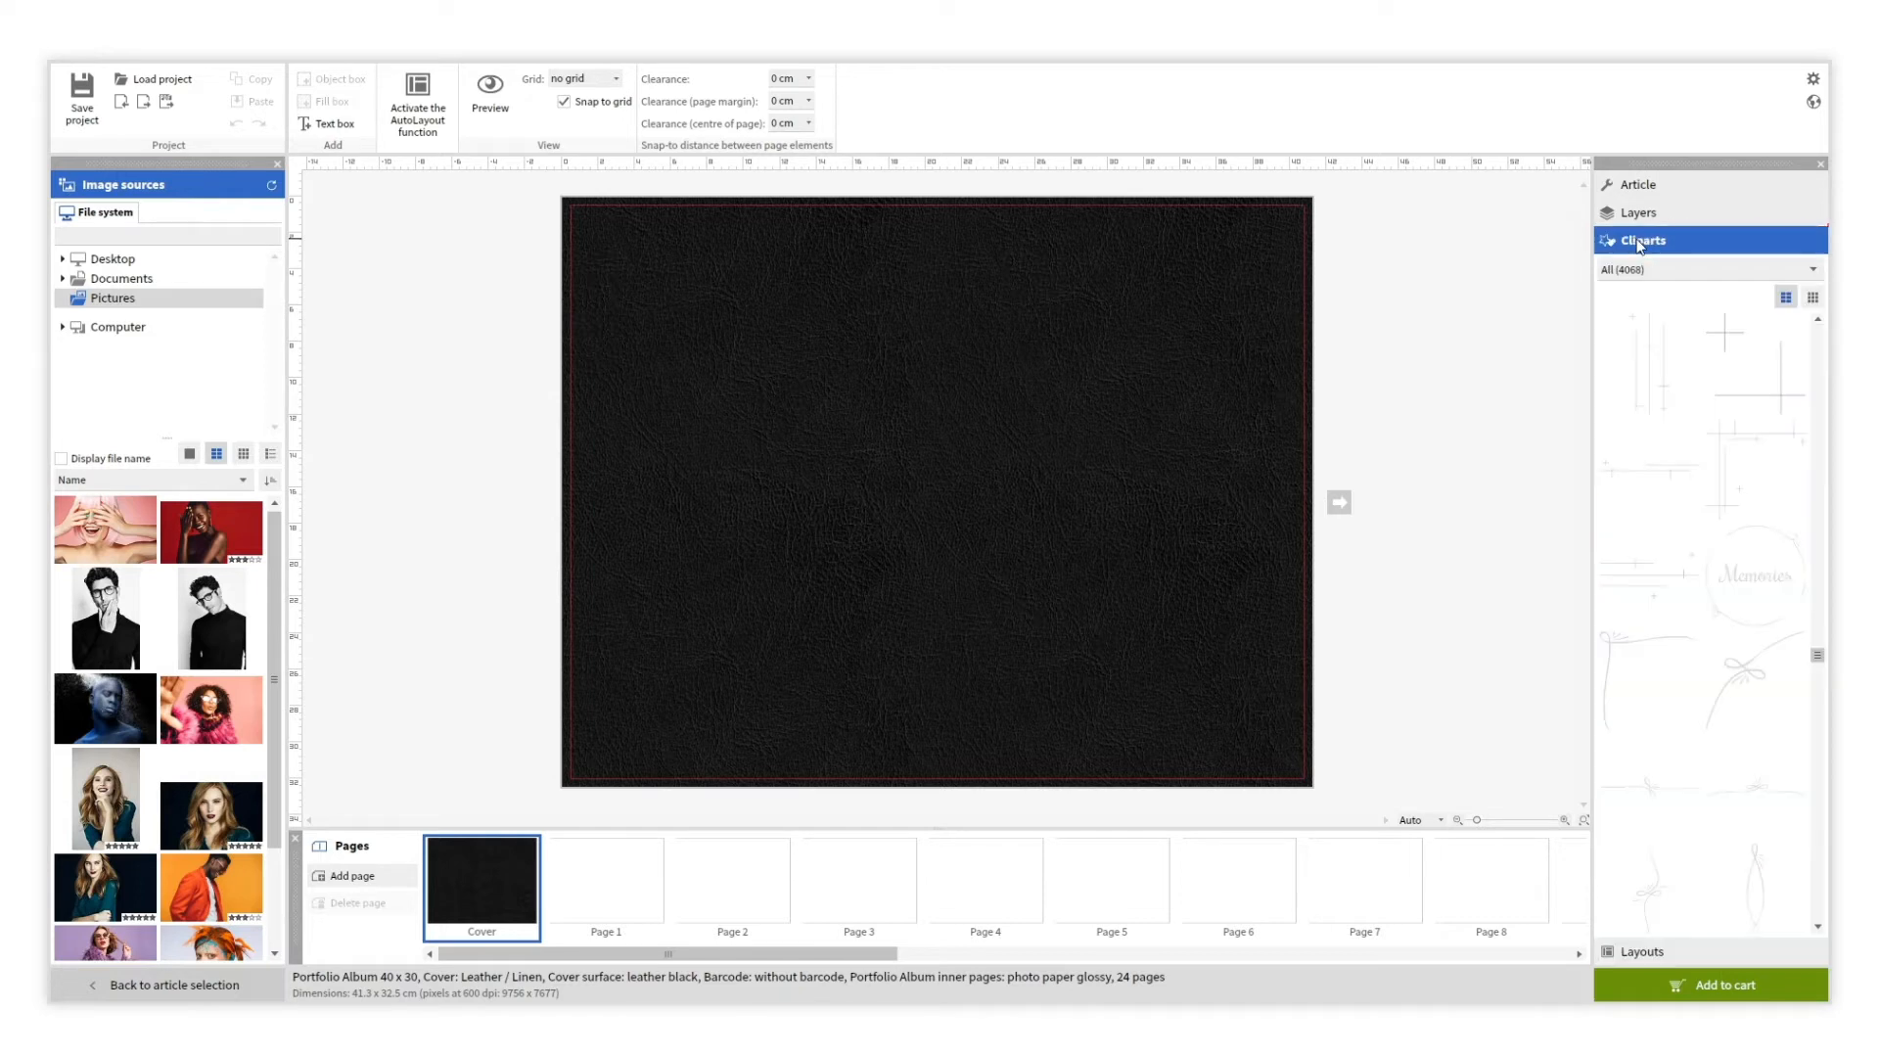
drag(1725, 597, 937, 480)
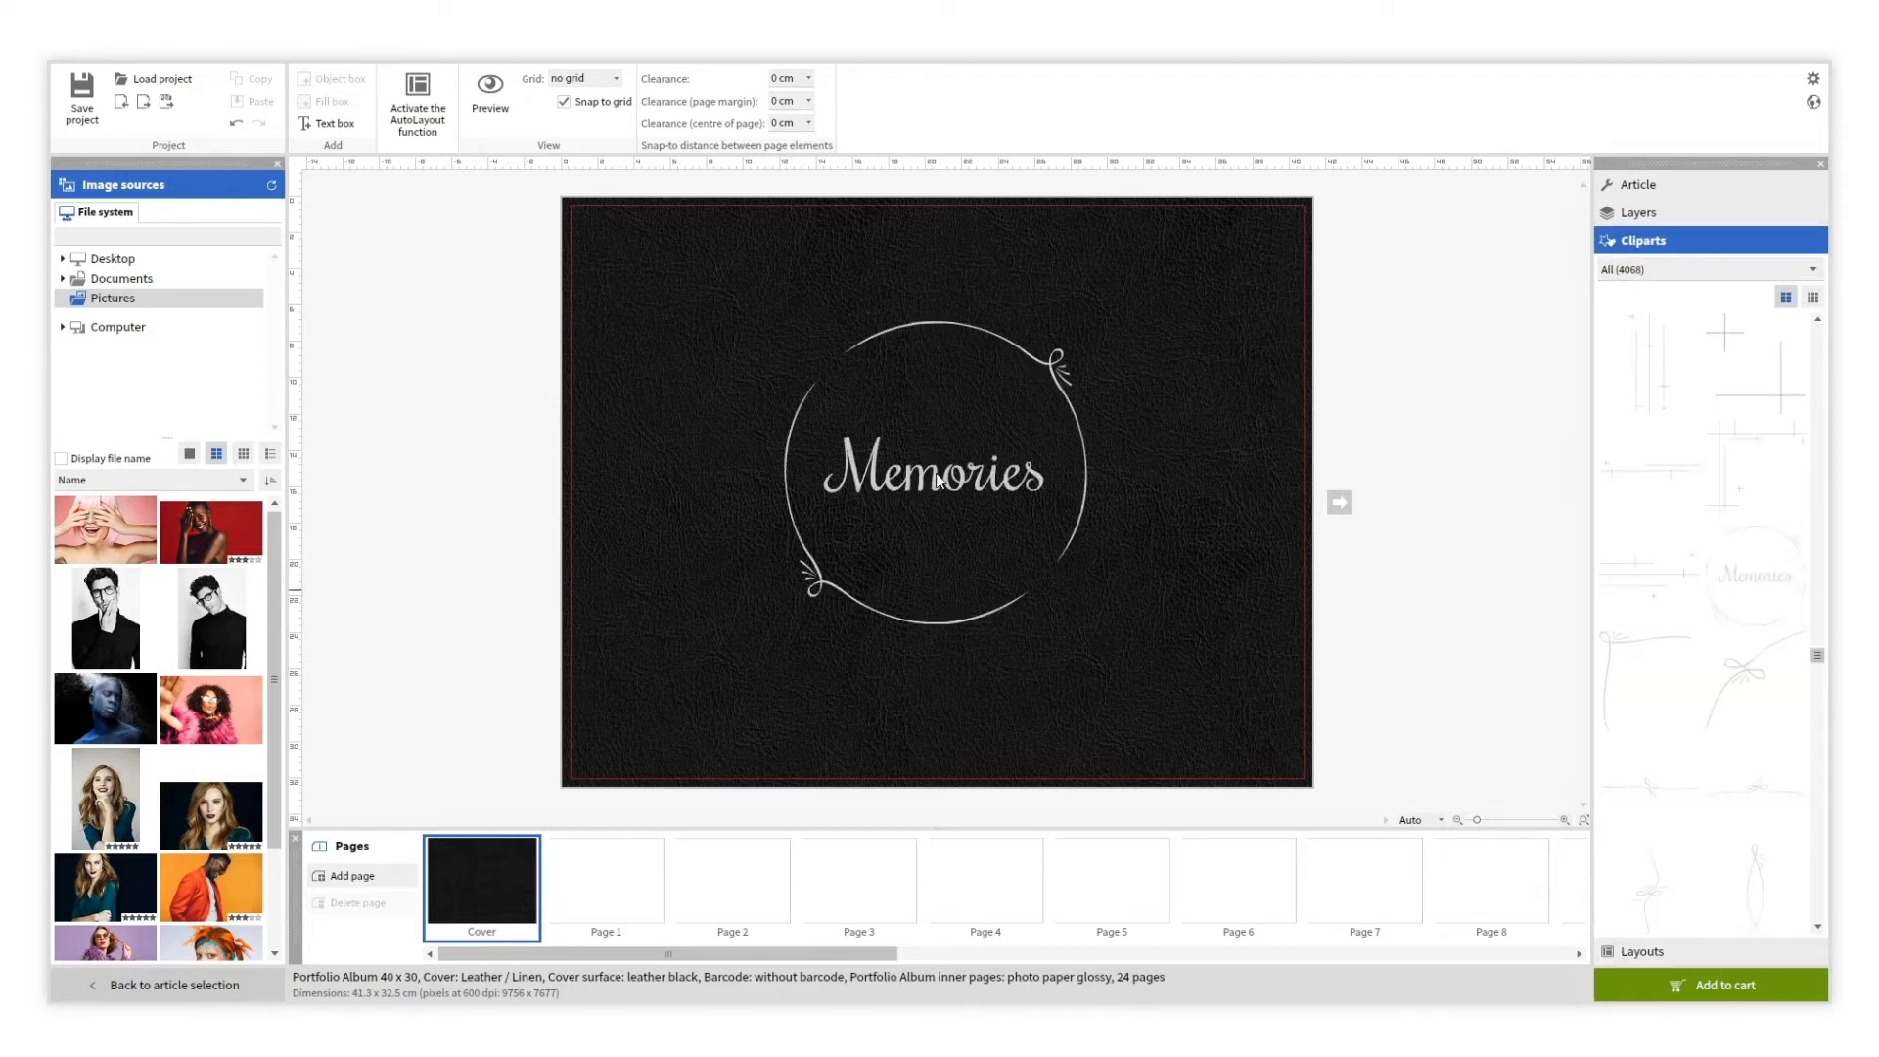
click(937, 477)
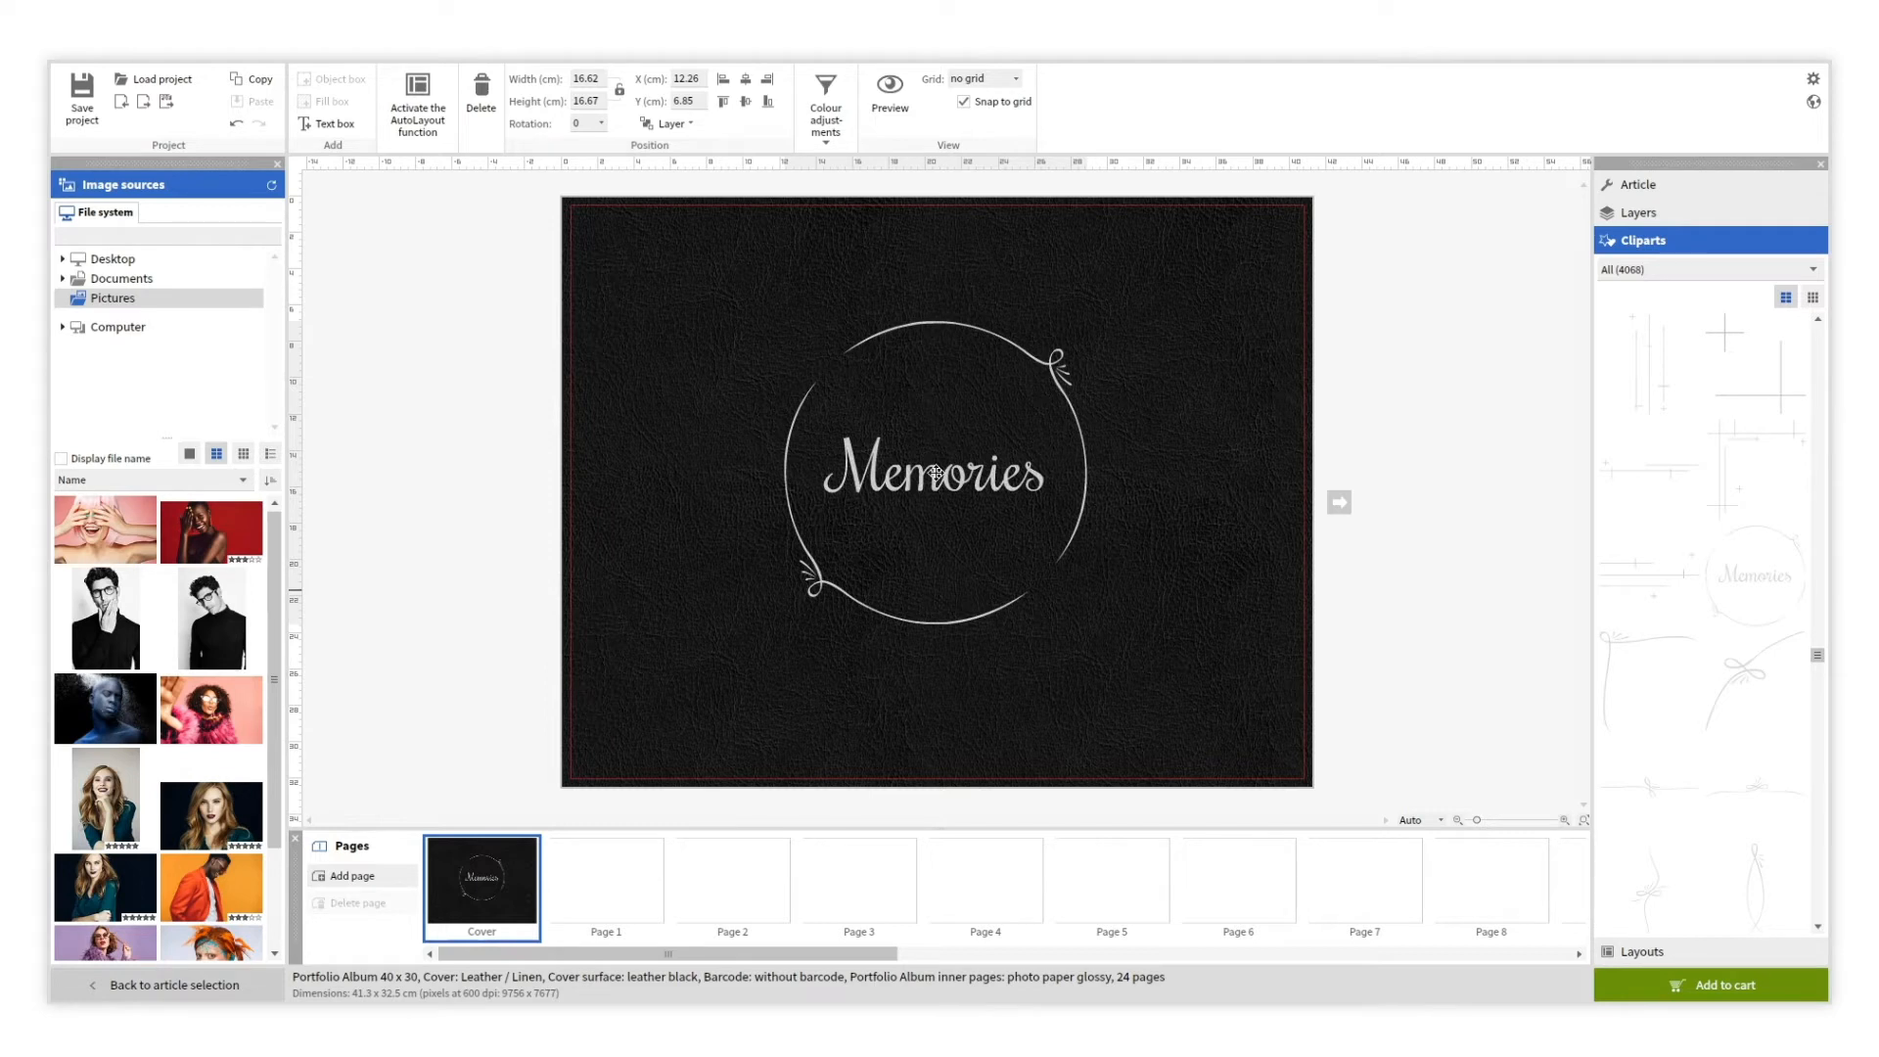
click(937, 474)
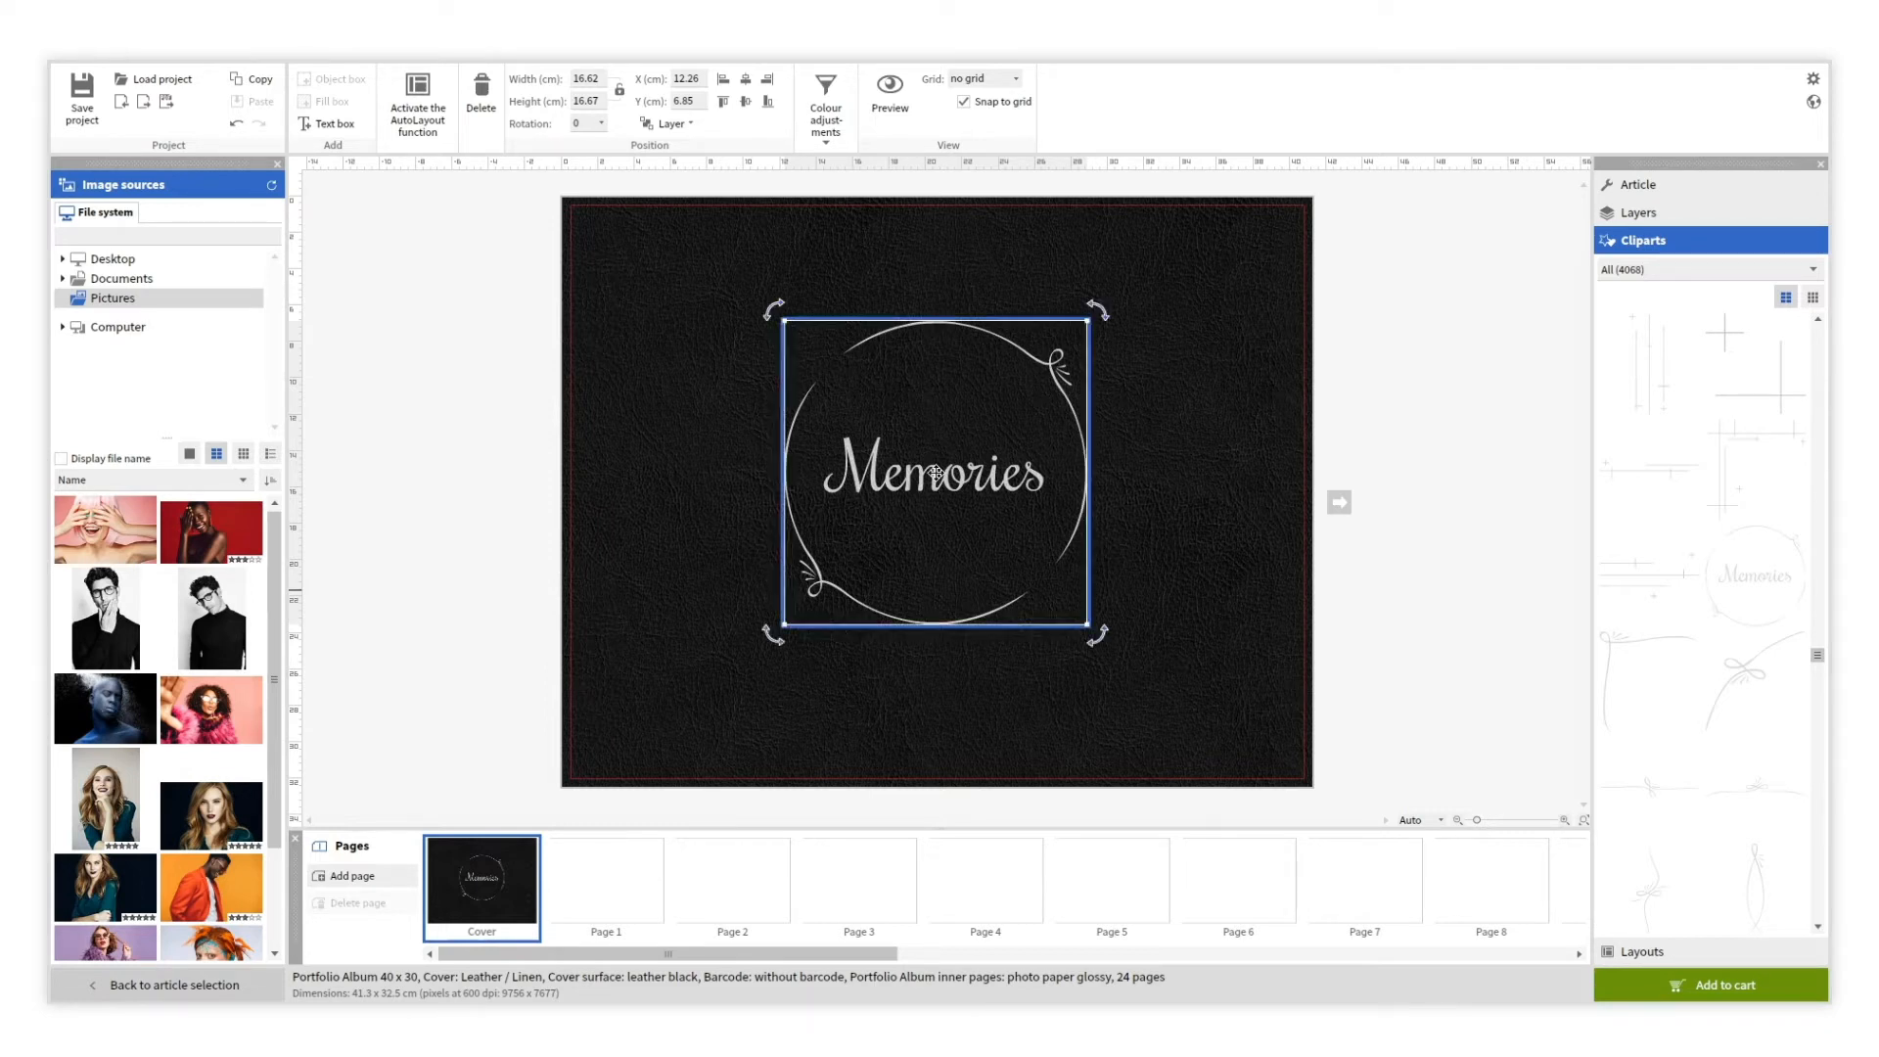
- Set the brightness of the "Memories" clipart to 100
click(827, 112)
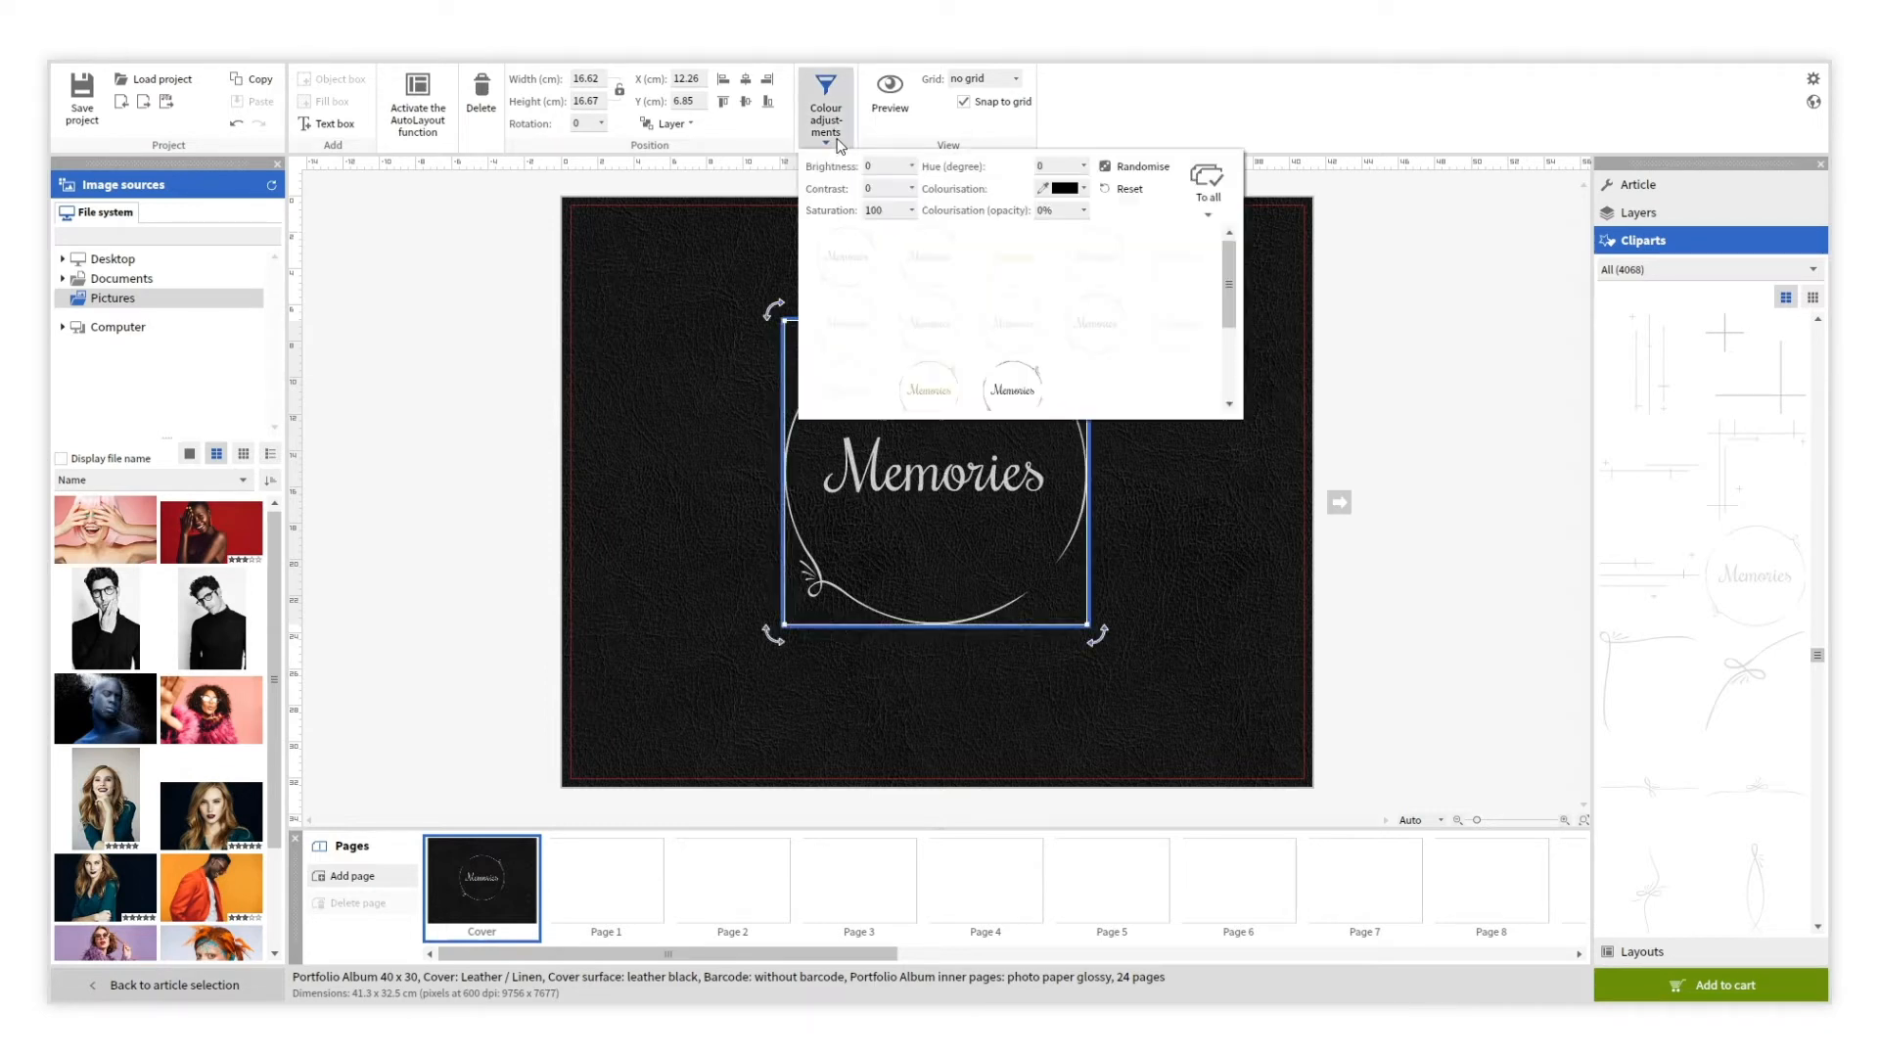
click(913, 167)
drag(923, 186, 967, 186)
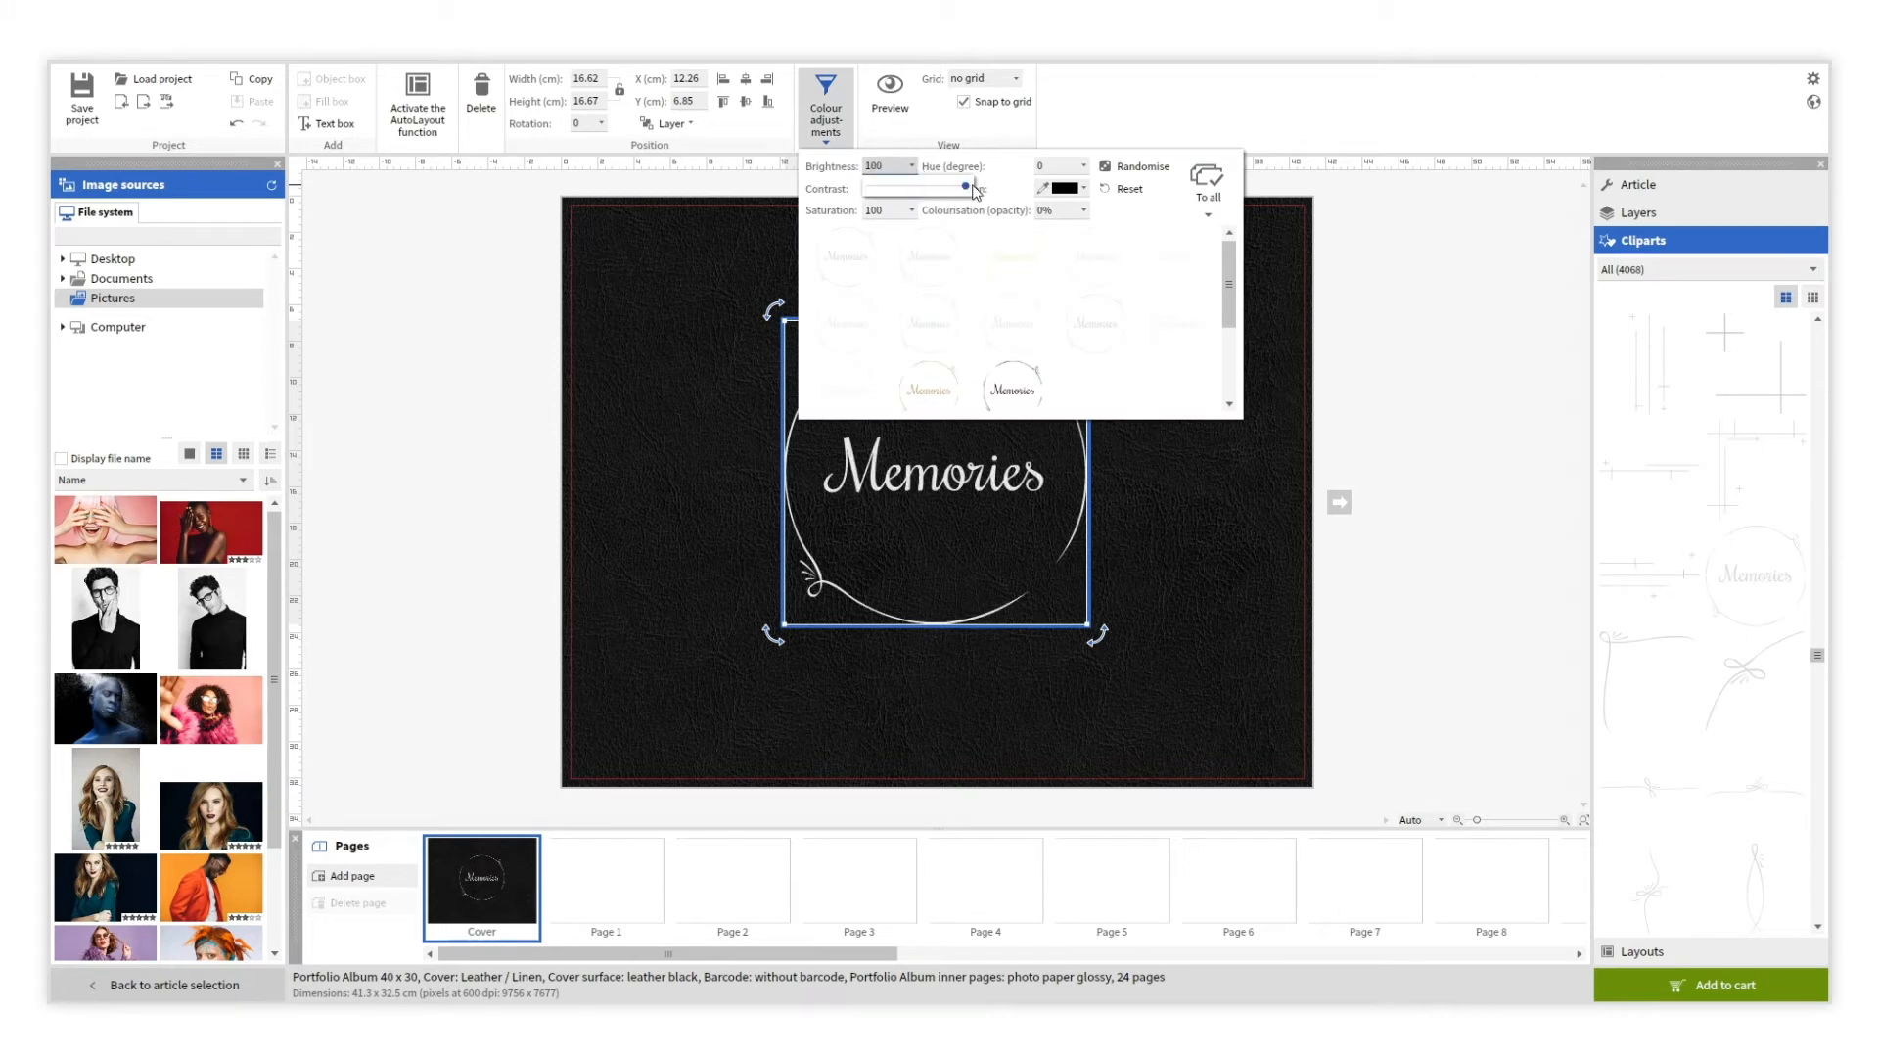
click(1161, 486)
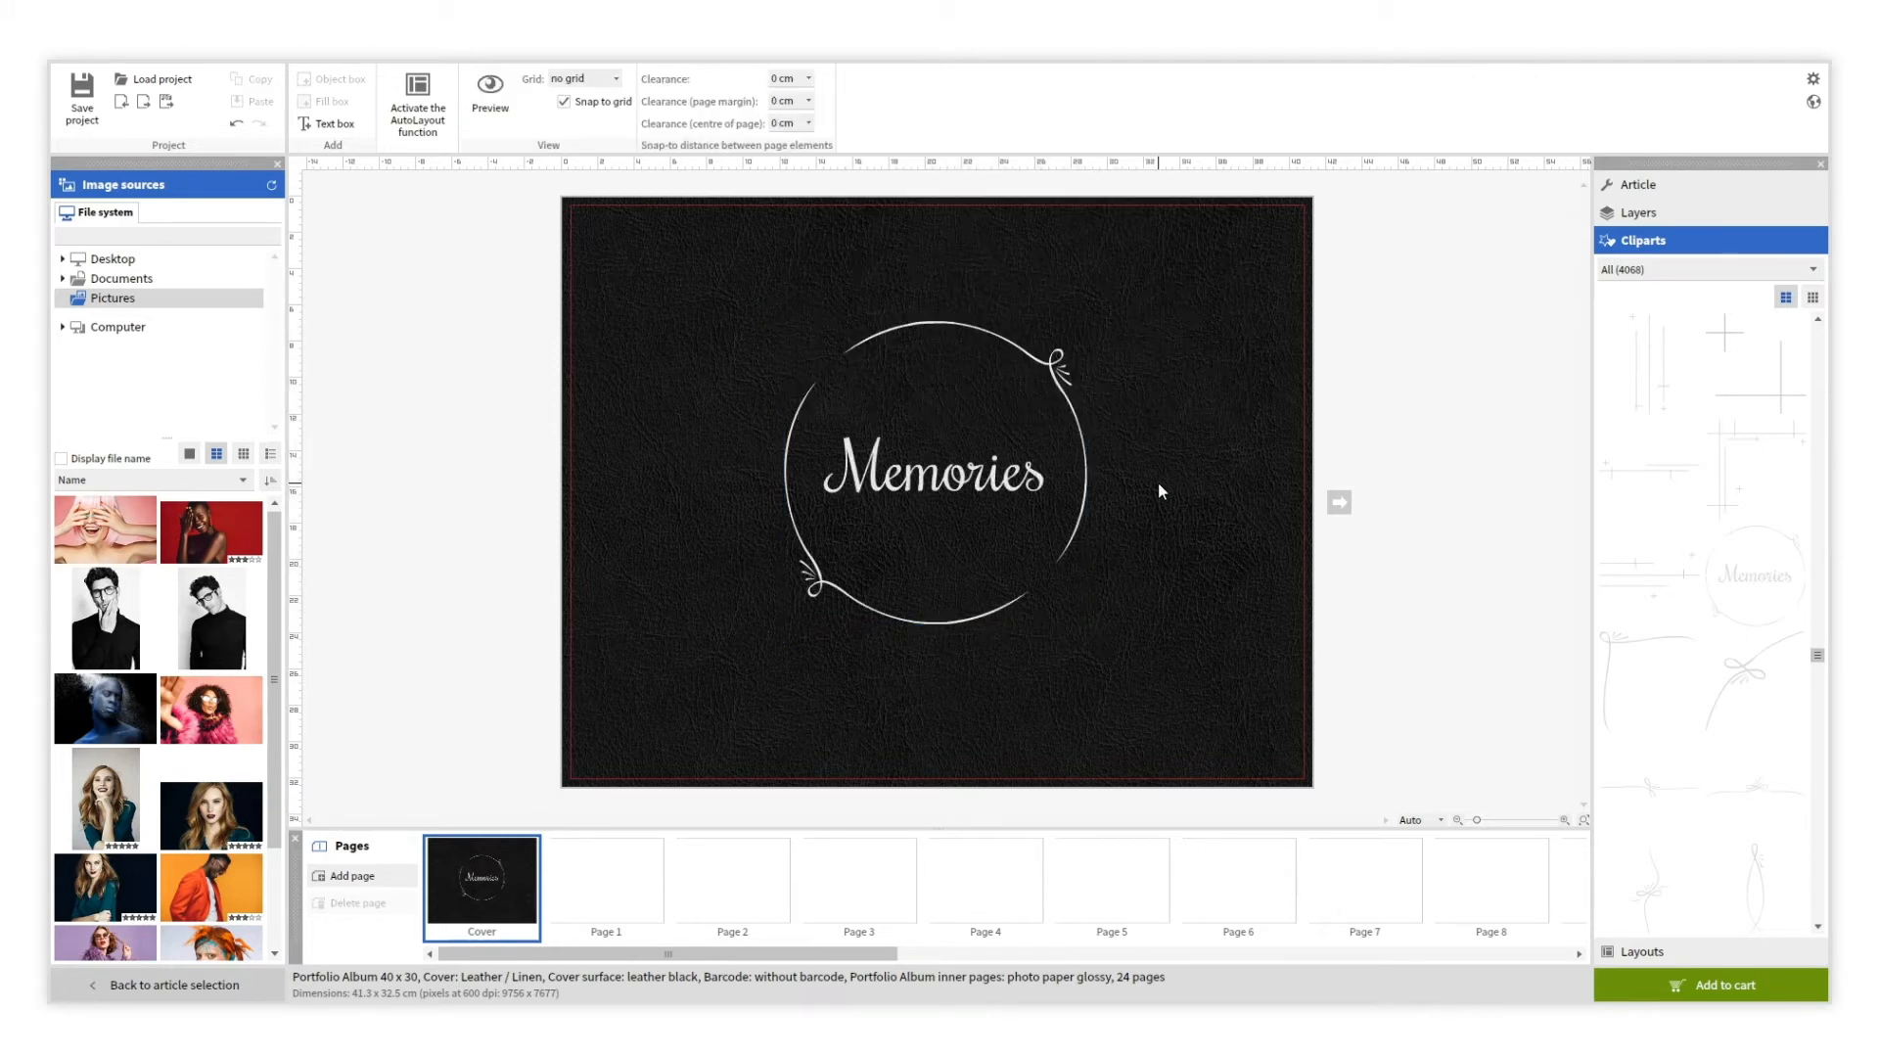
- Delete the "Memories" clipart from the cover
click(1041, 473)
key(Delete)
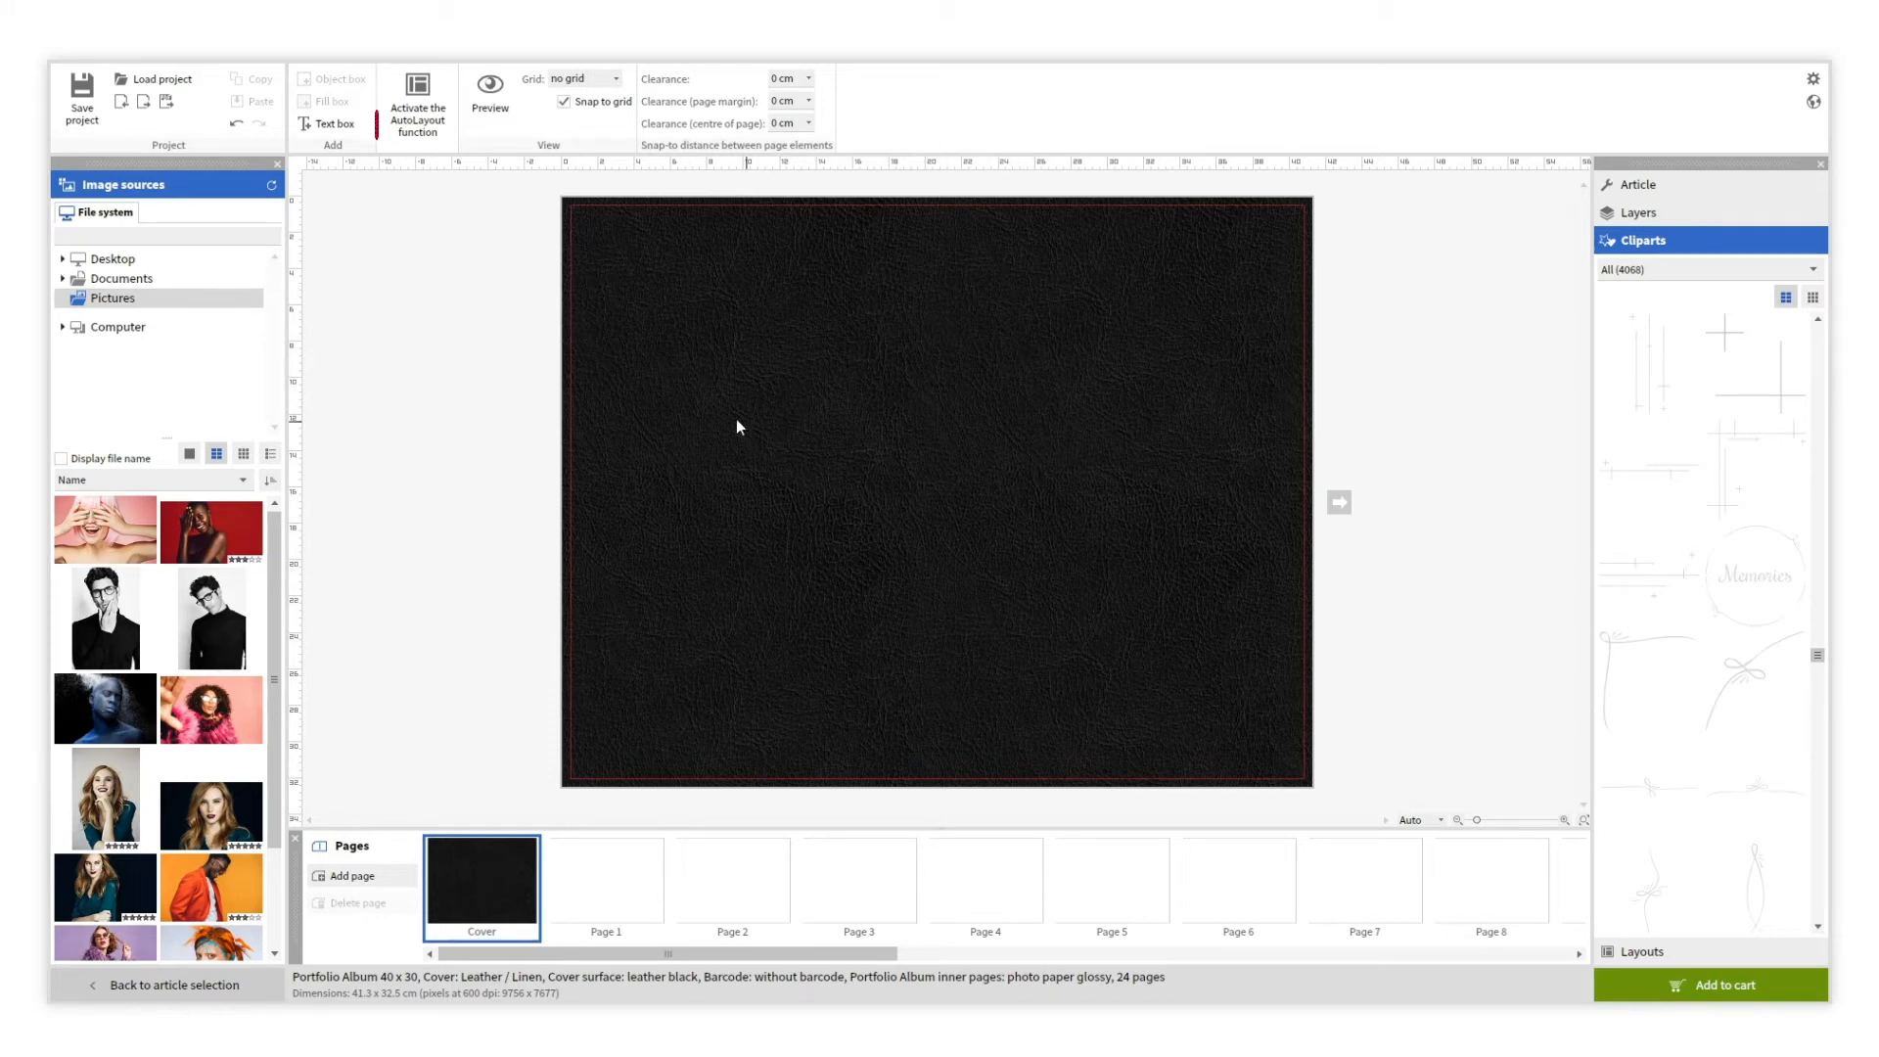
- Add a text box reading "PHOTOGRAPHY" to the cover and move it slightly above the centre
click(327, 123)
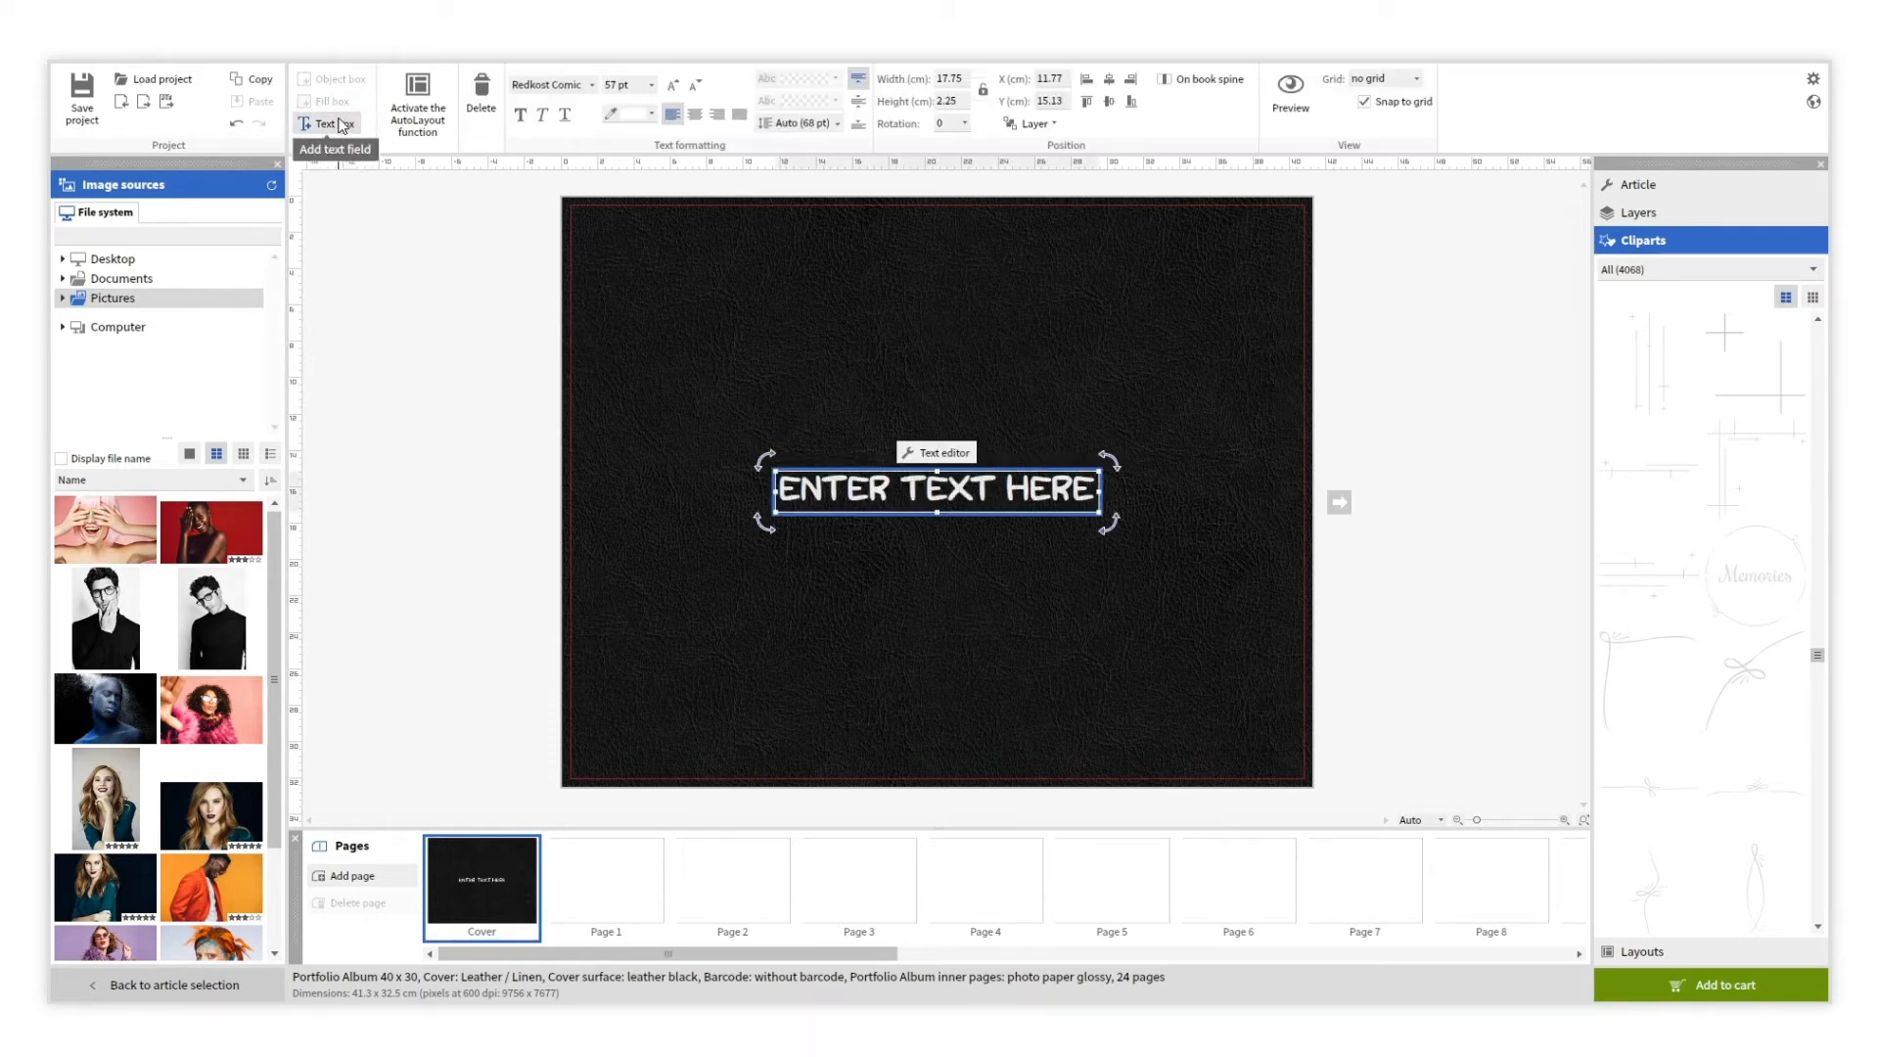
text(PHOTOGRAPHY)
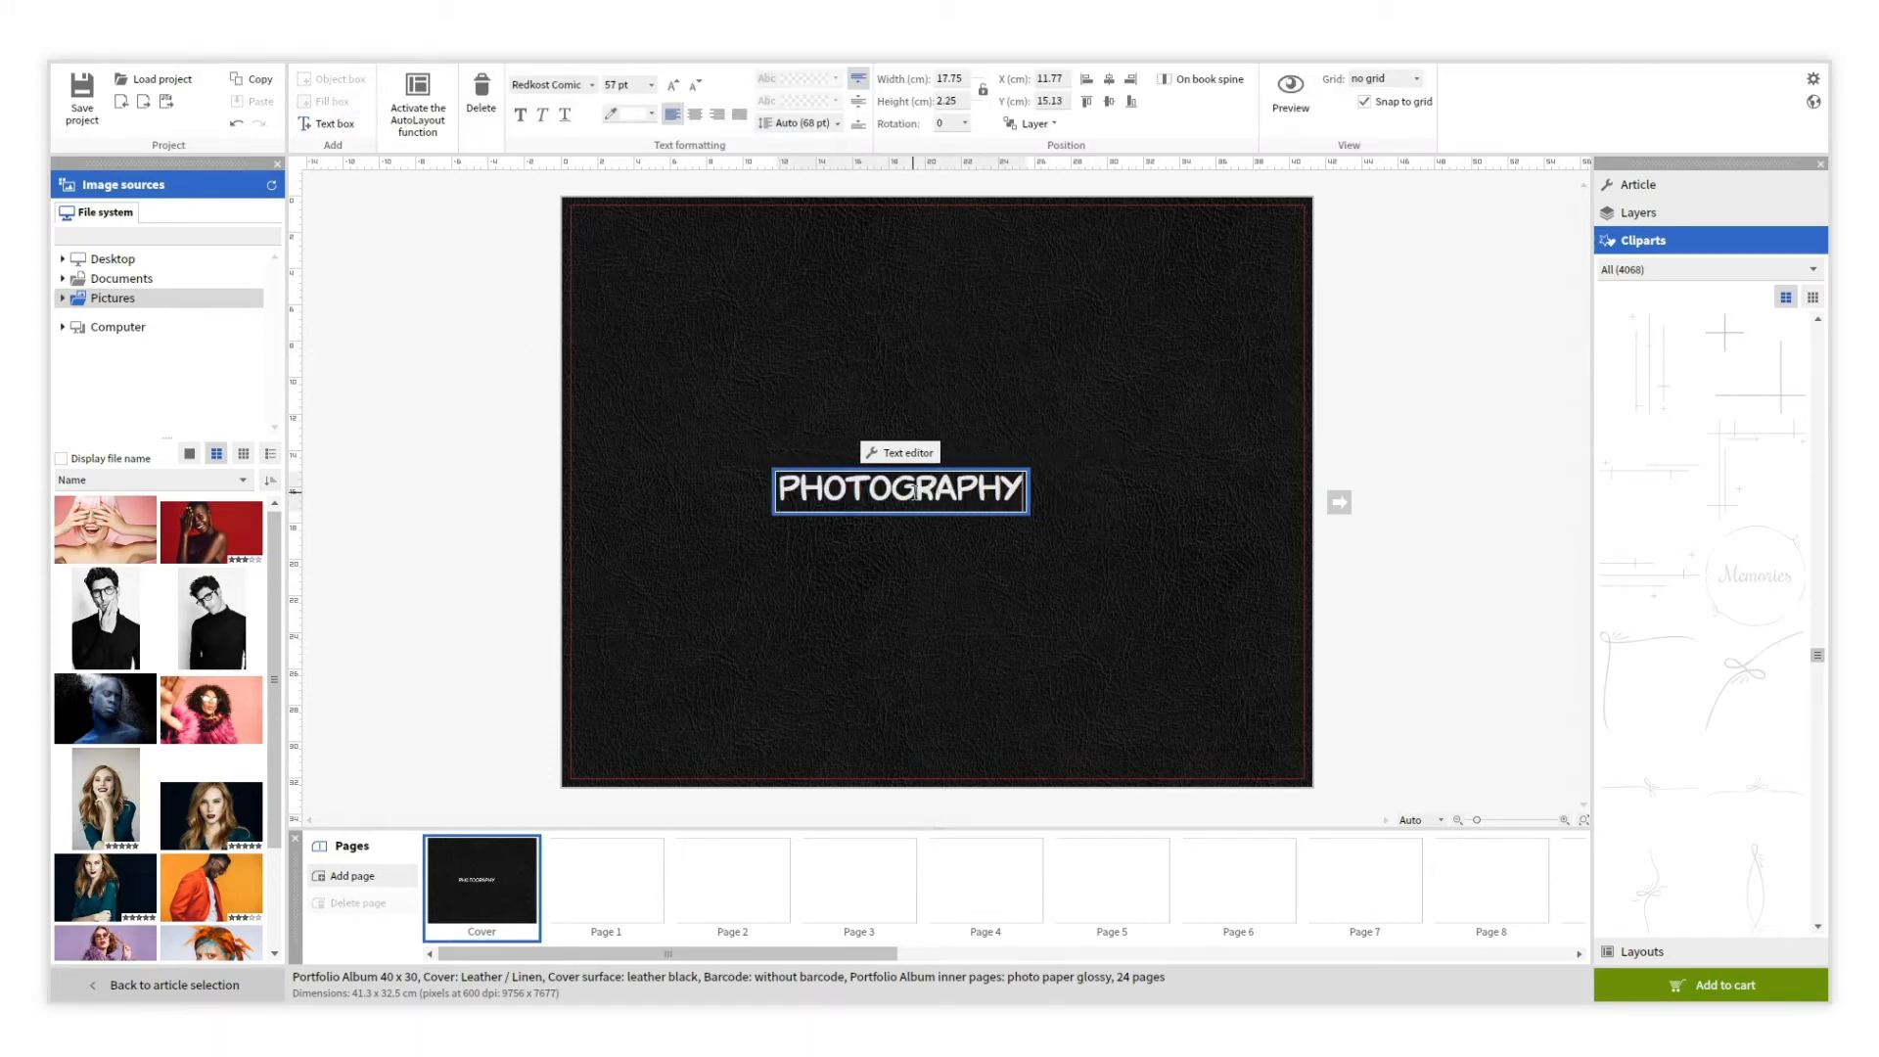
drag(915, 537, 965, 468)
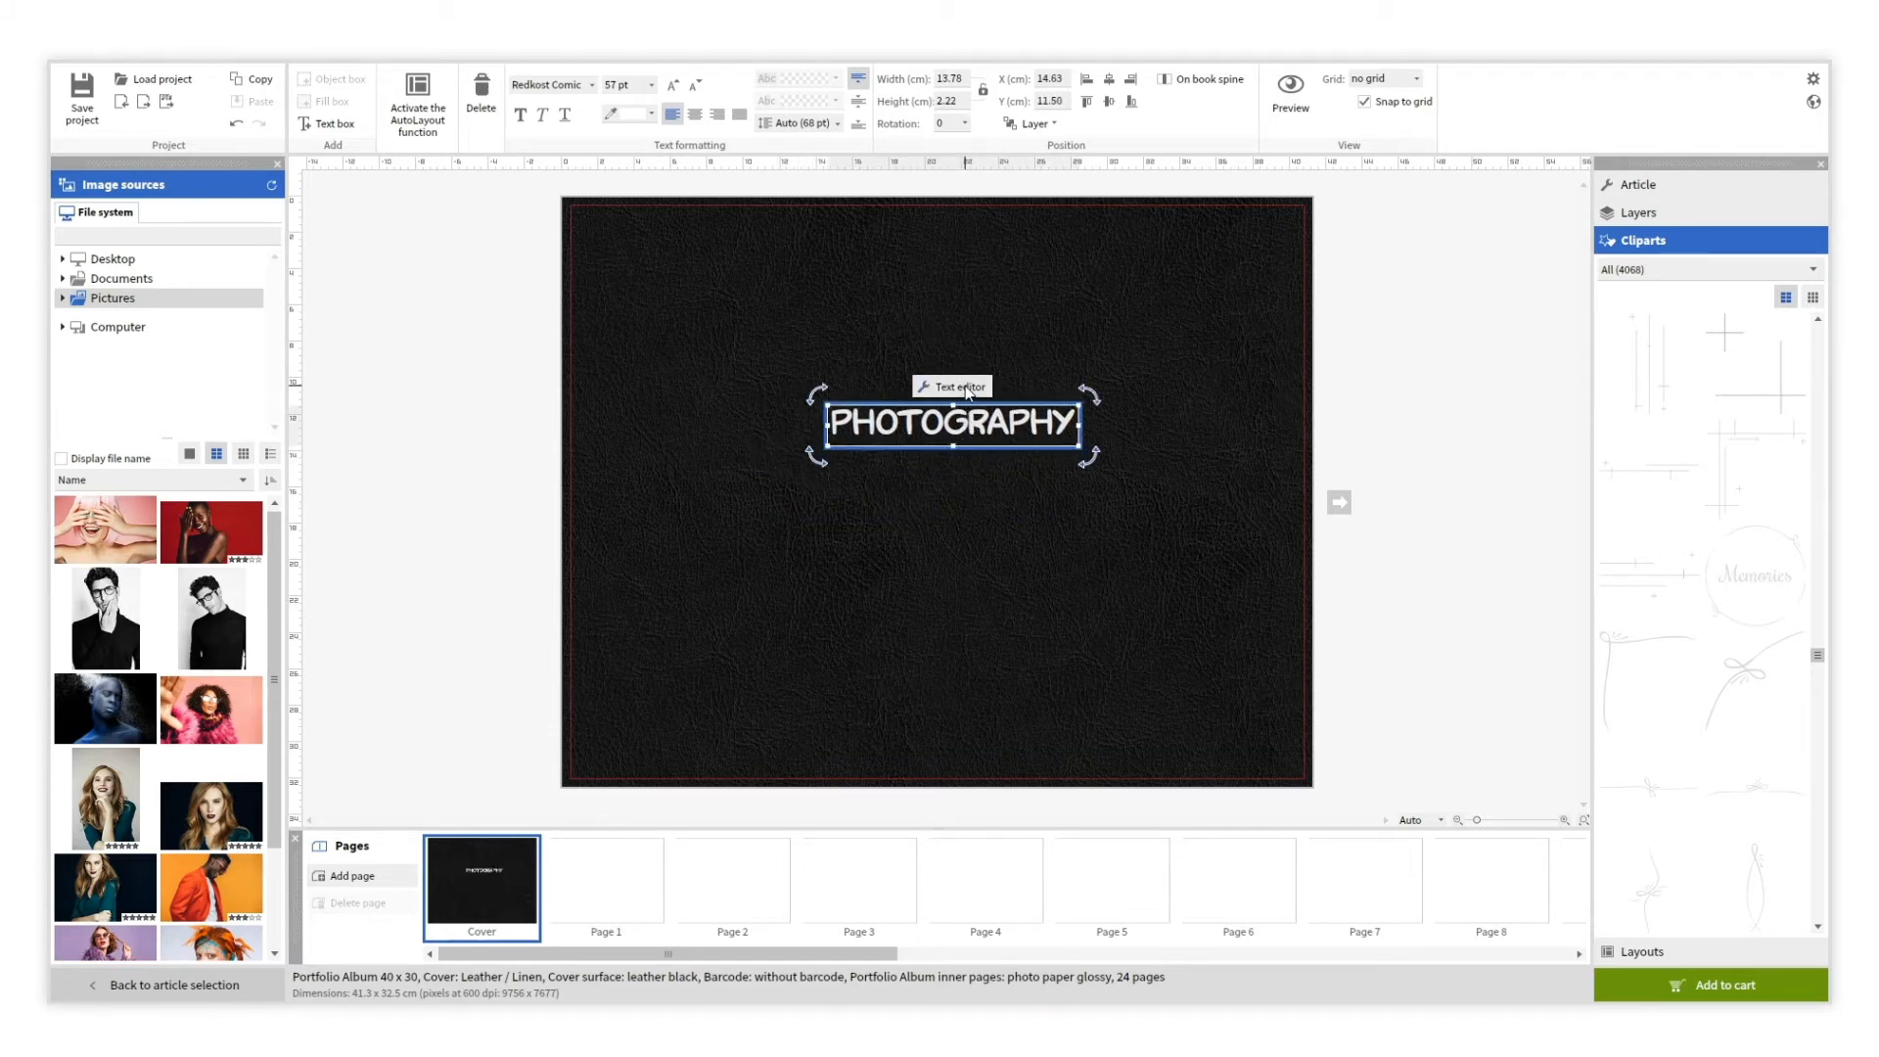
- Set the font of the "PHOTOGRAPHY" text to Roboto Light in the text editor
click(960, 387)
click(752, 390)
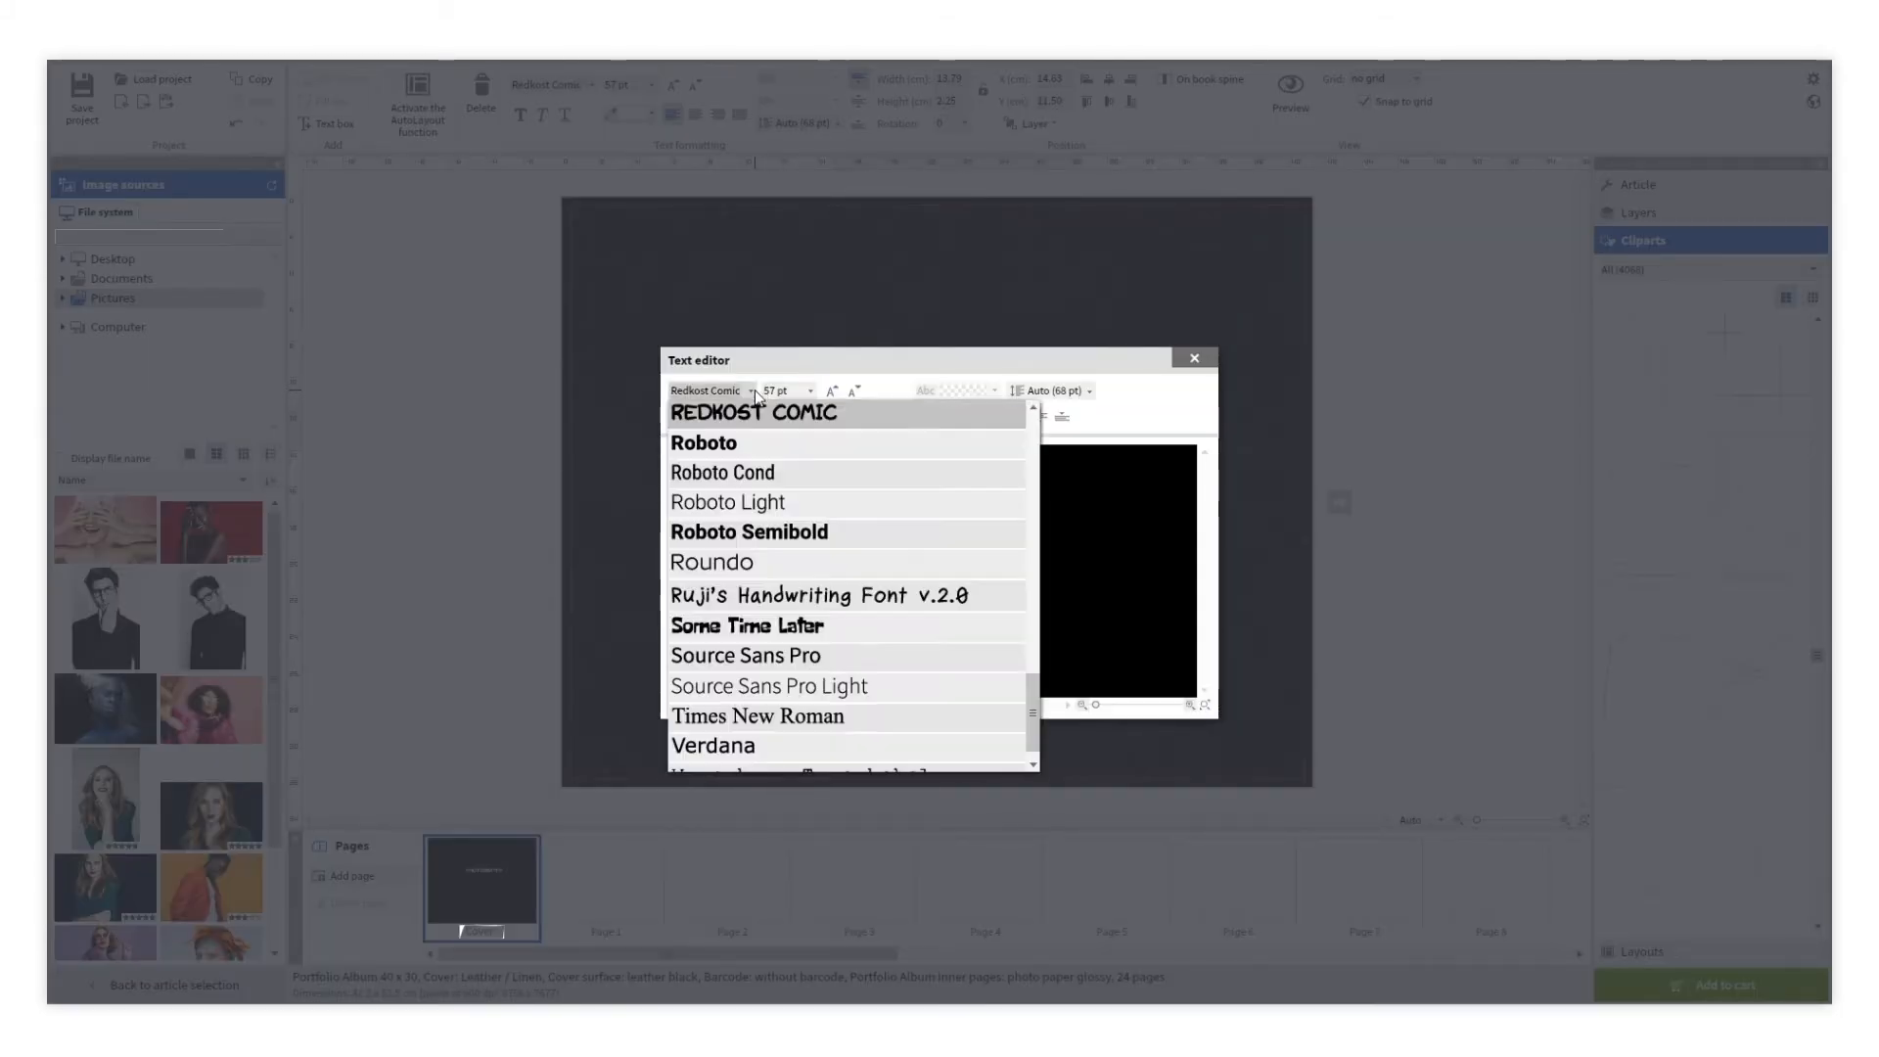
click(788, 502)
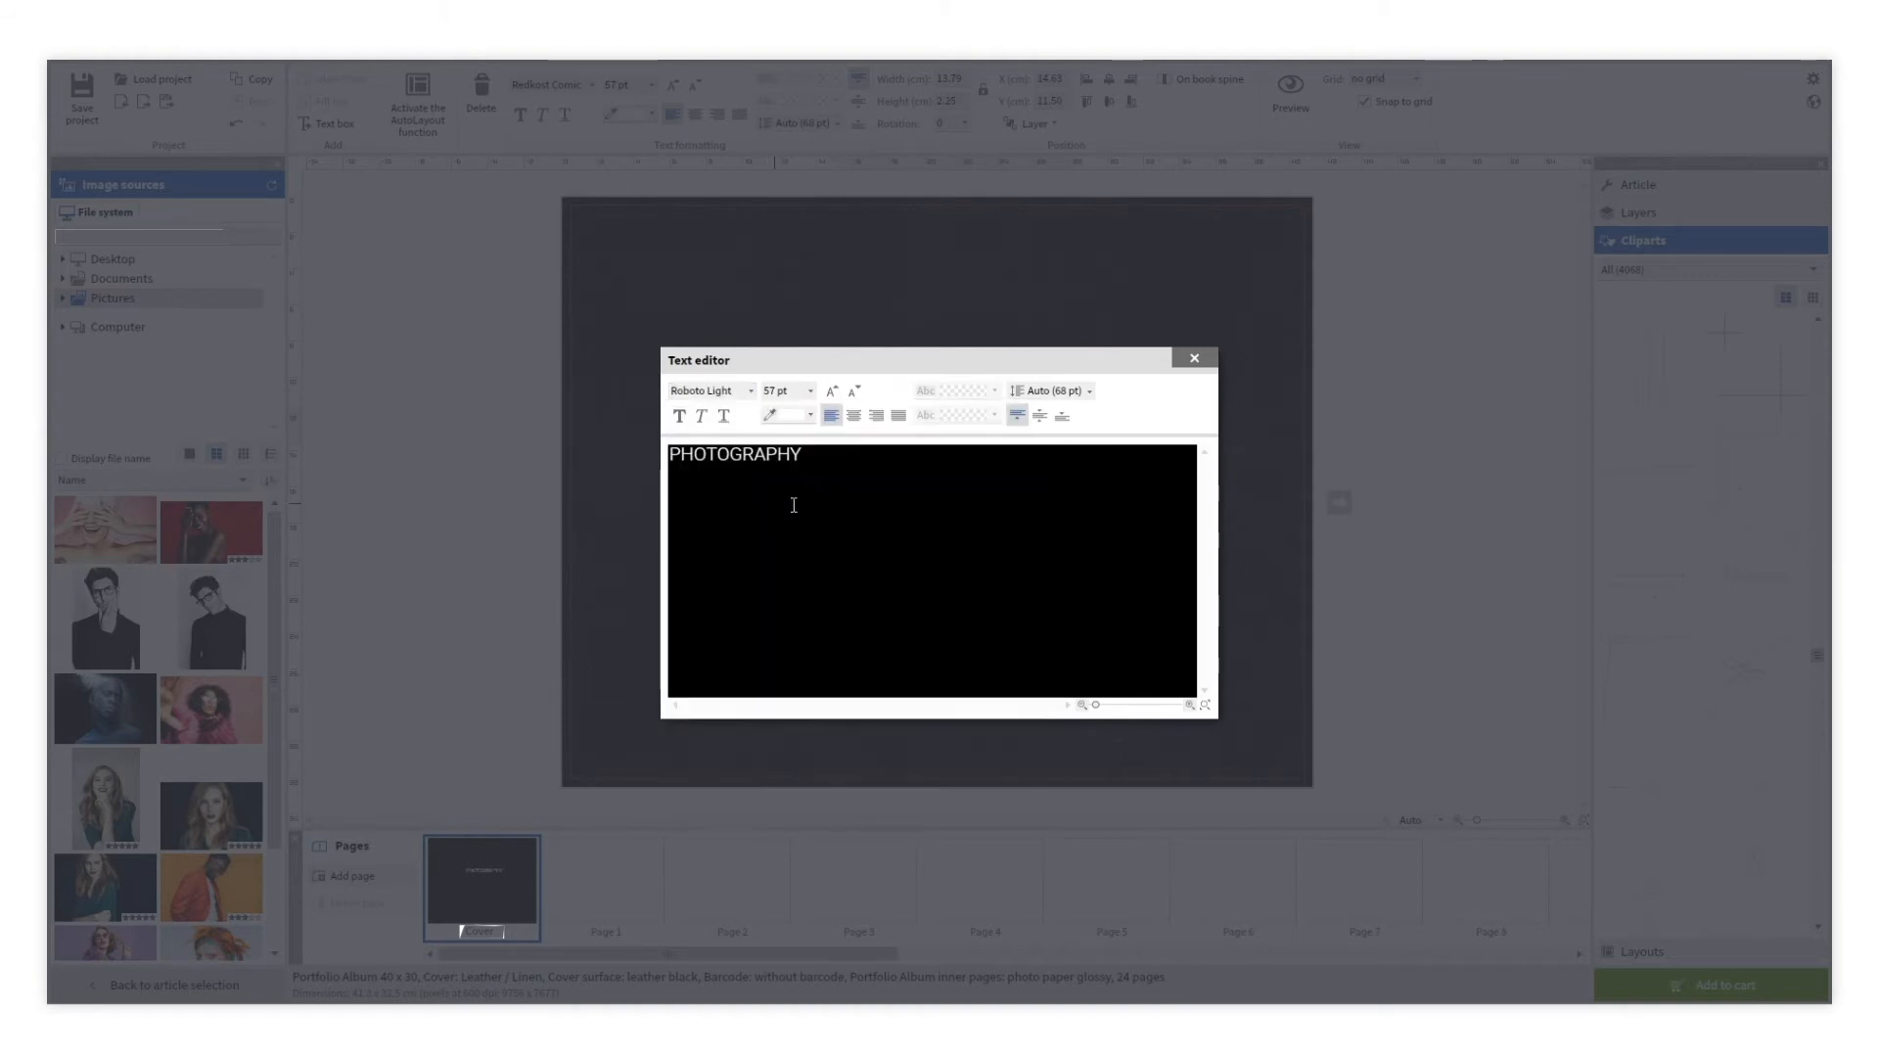
click(1193, 359)
click(983, 507)
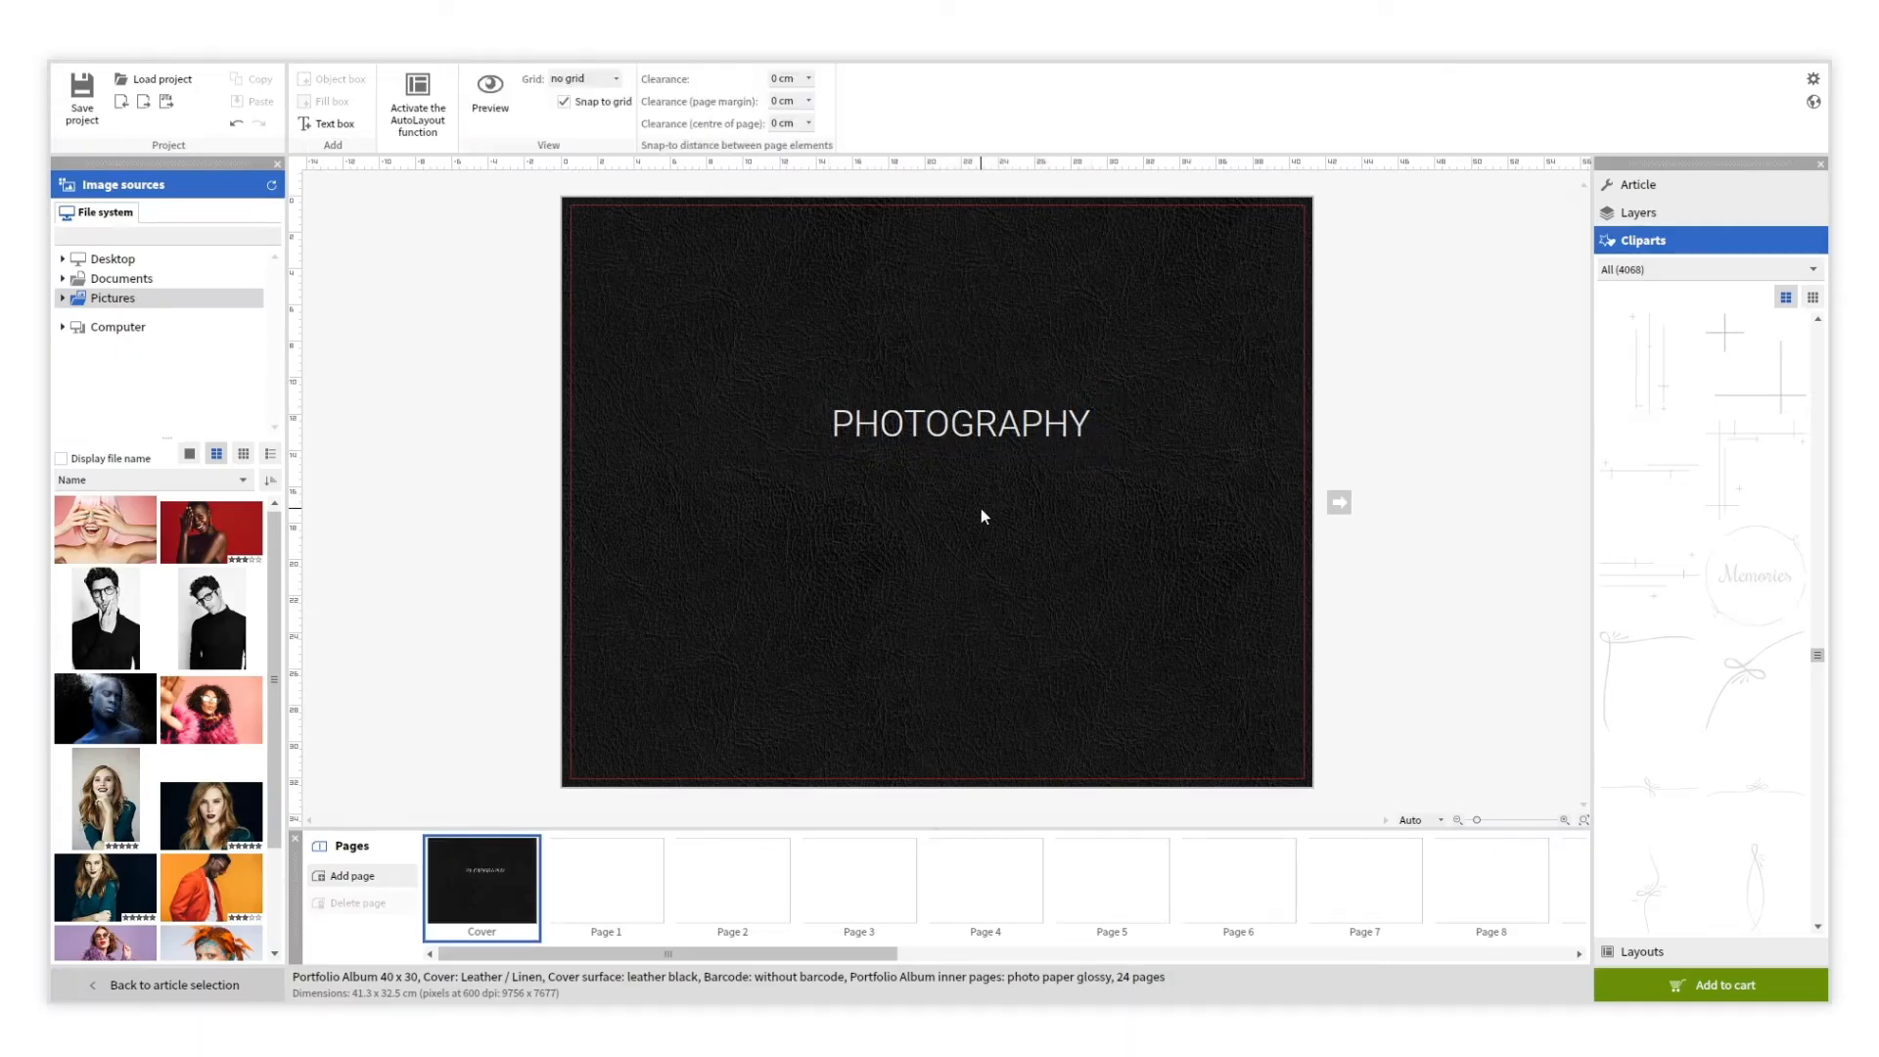
- Add a second text box reading "portfolio" below the "PHOTOGRAPHY" text
click(328, 123)
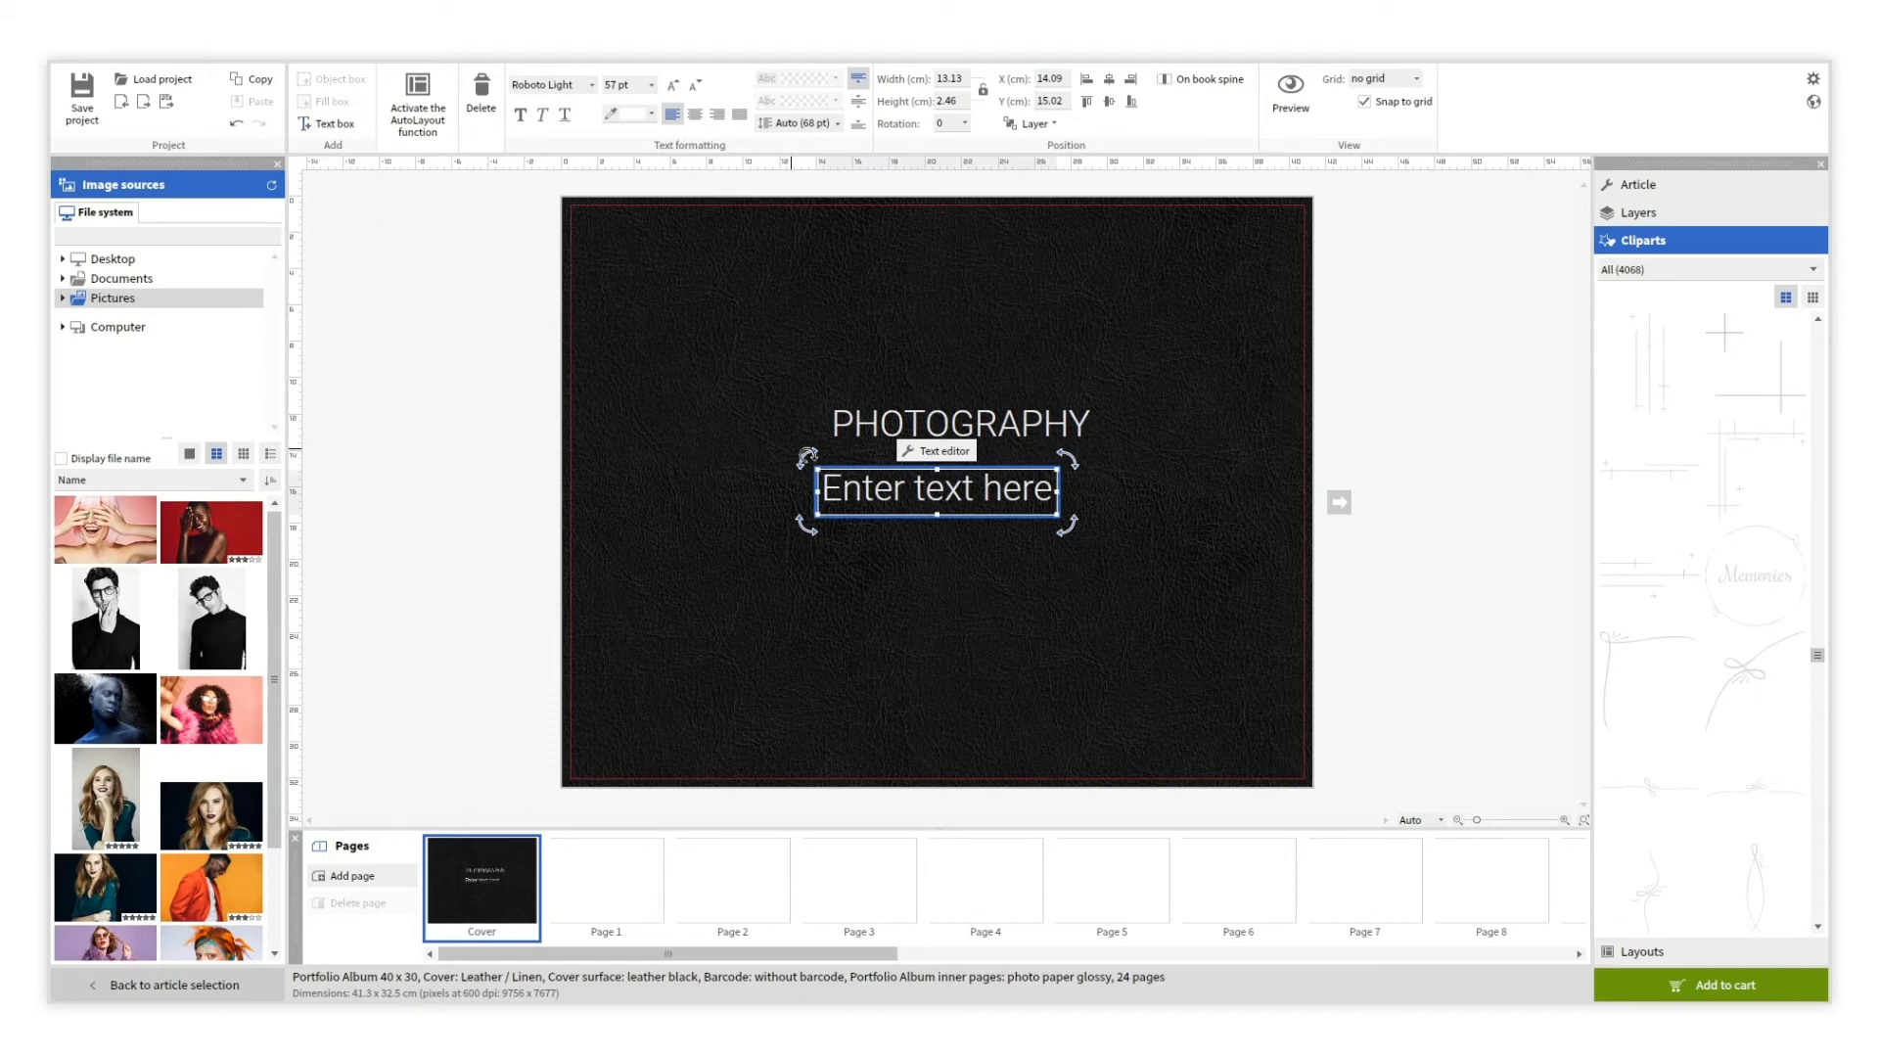
double_click(881, 483)
text(portfolio)
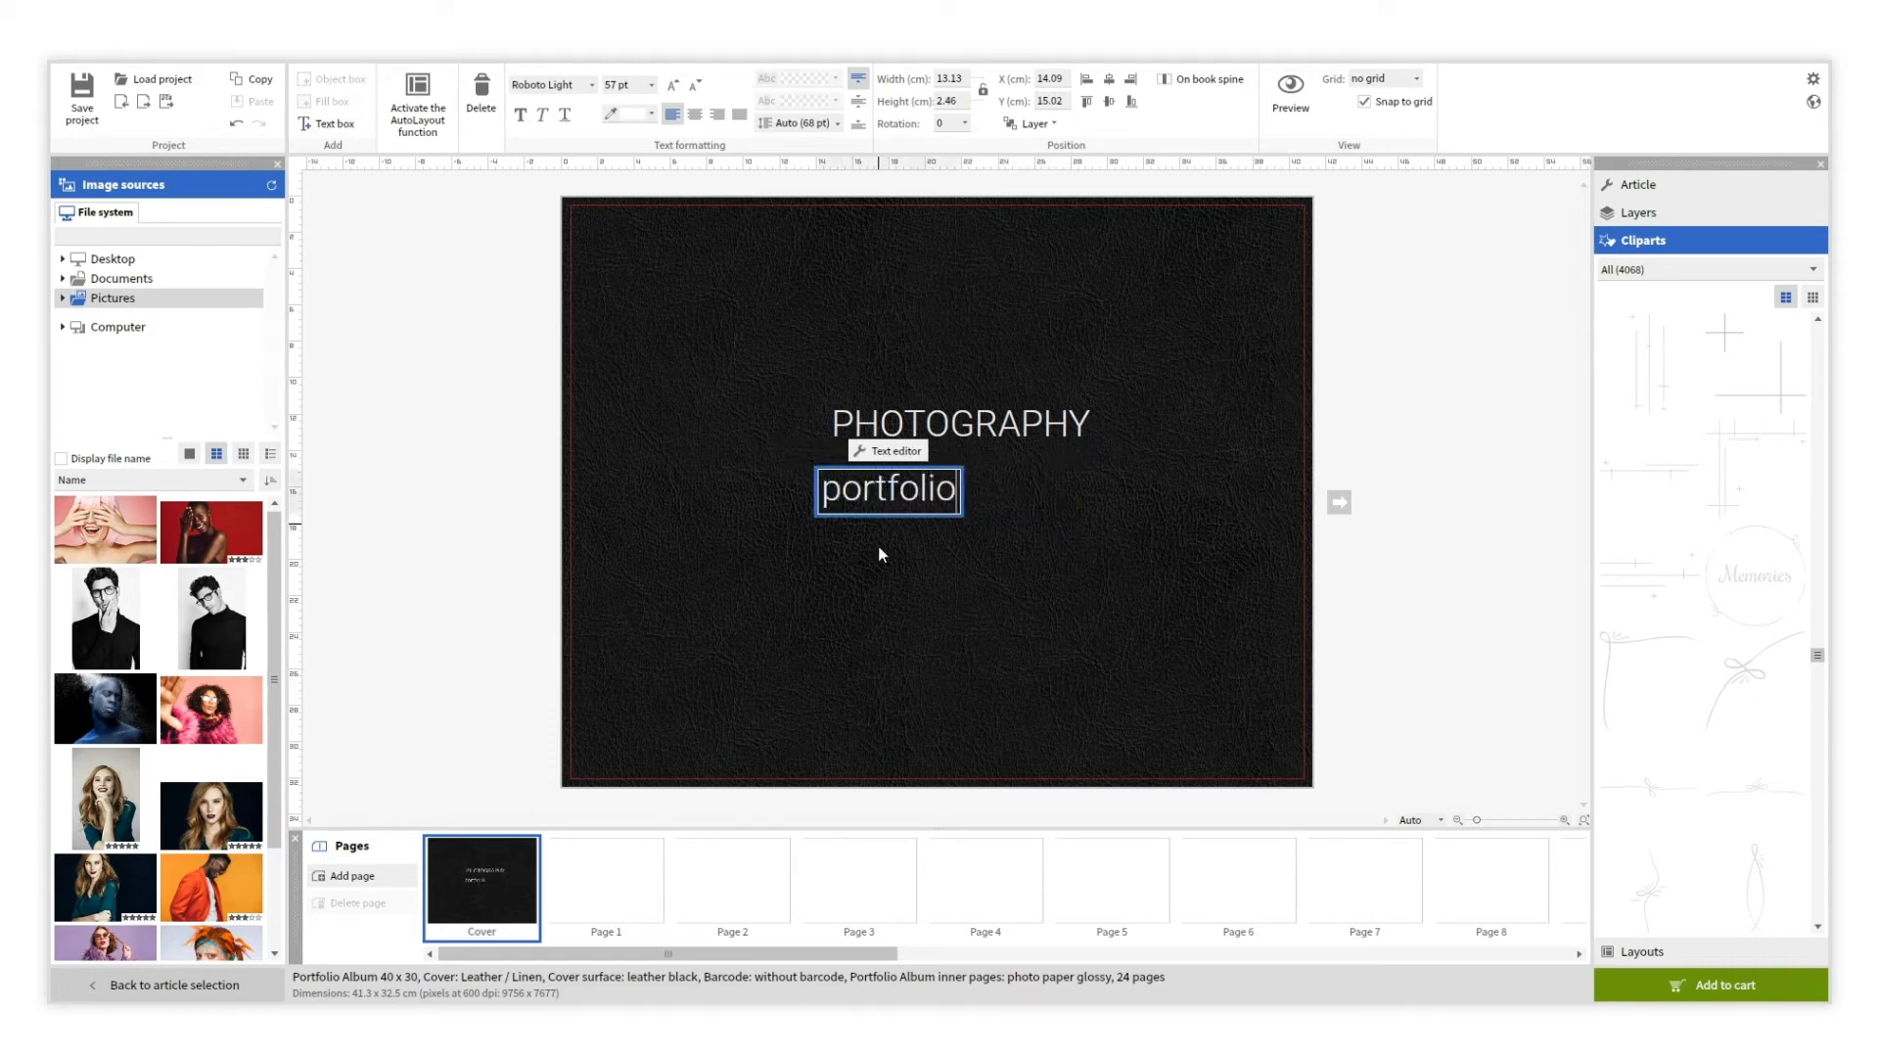
key(Escape)
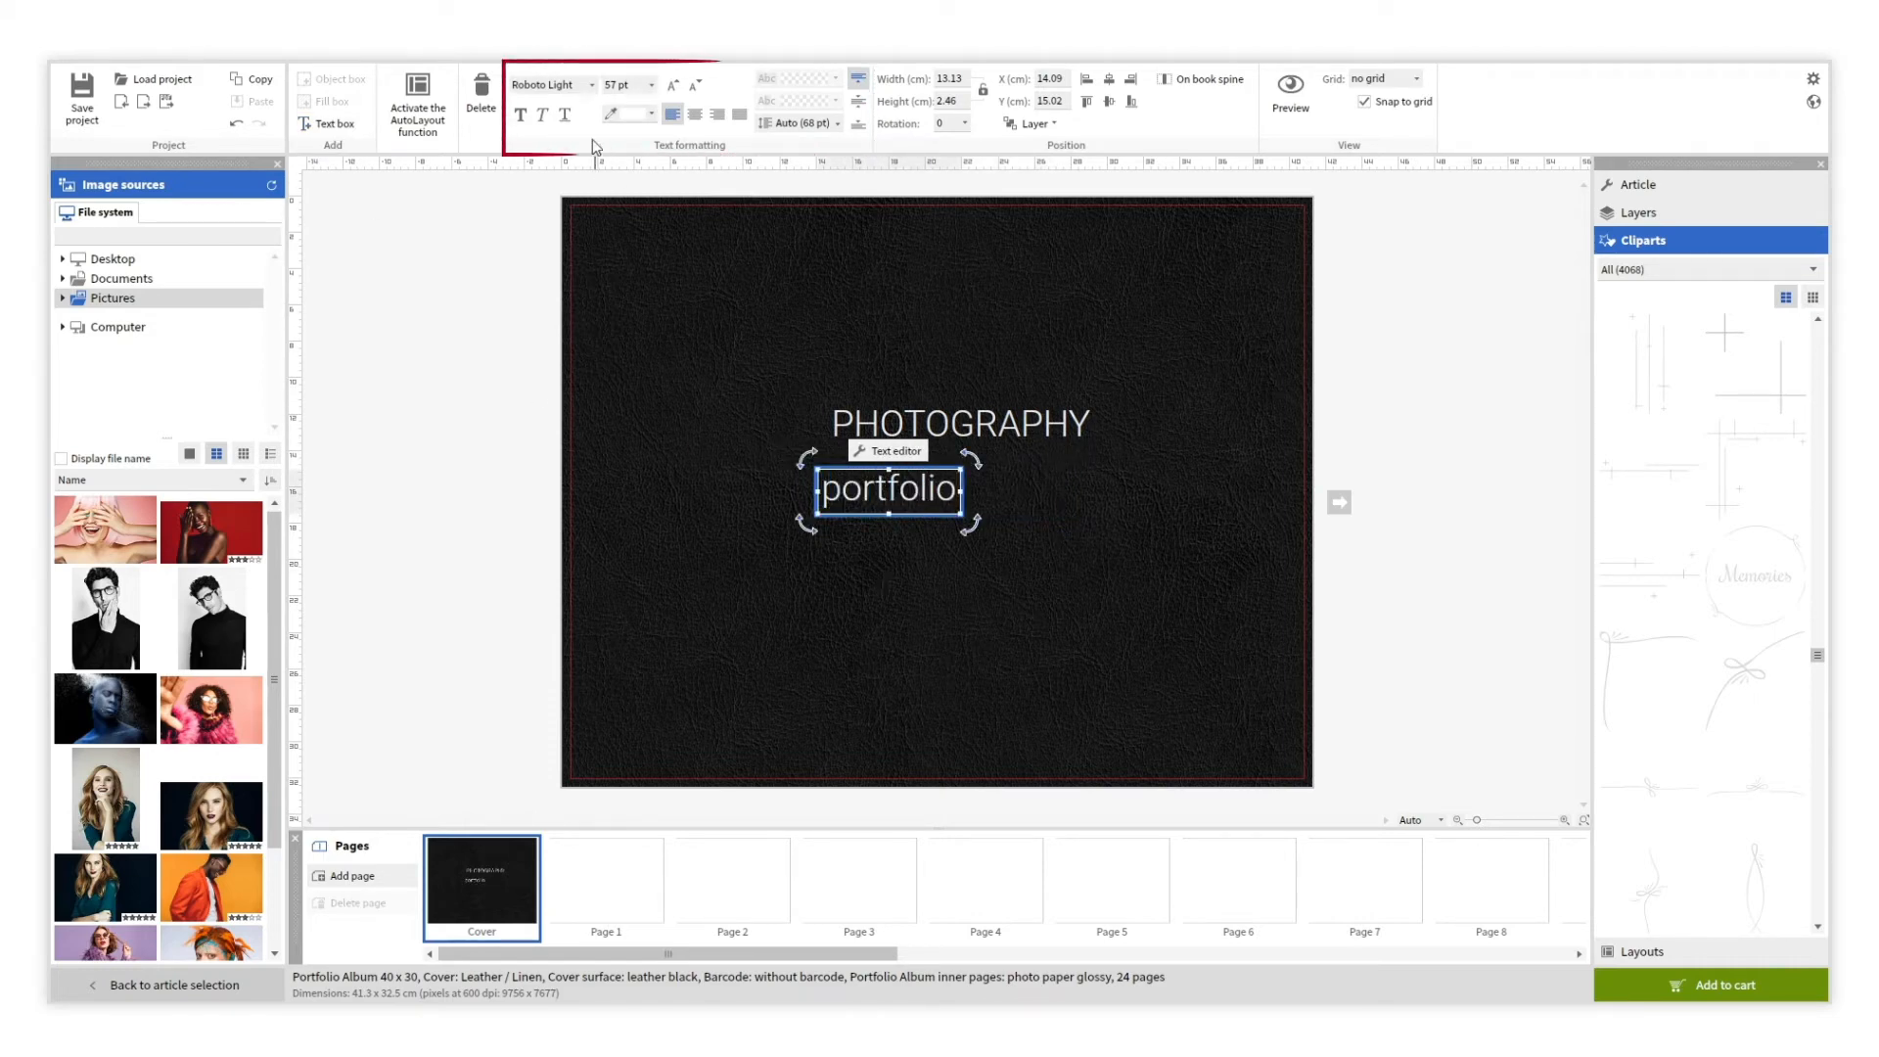
- Set the font of the "portfolio" text to Dancing Script
click(593, 85)
text(Dancing Script)
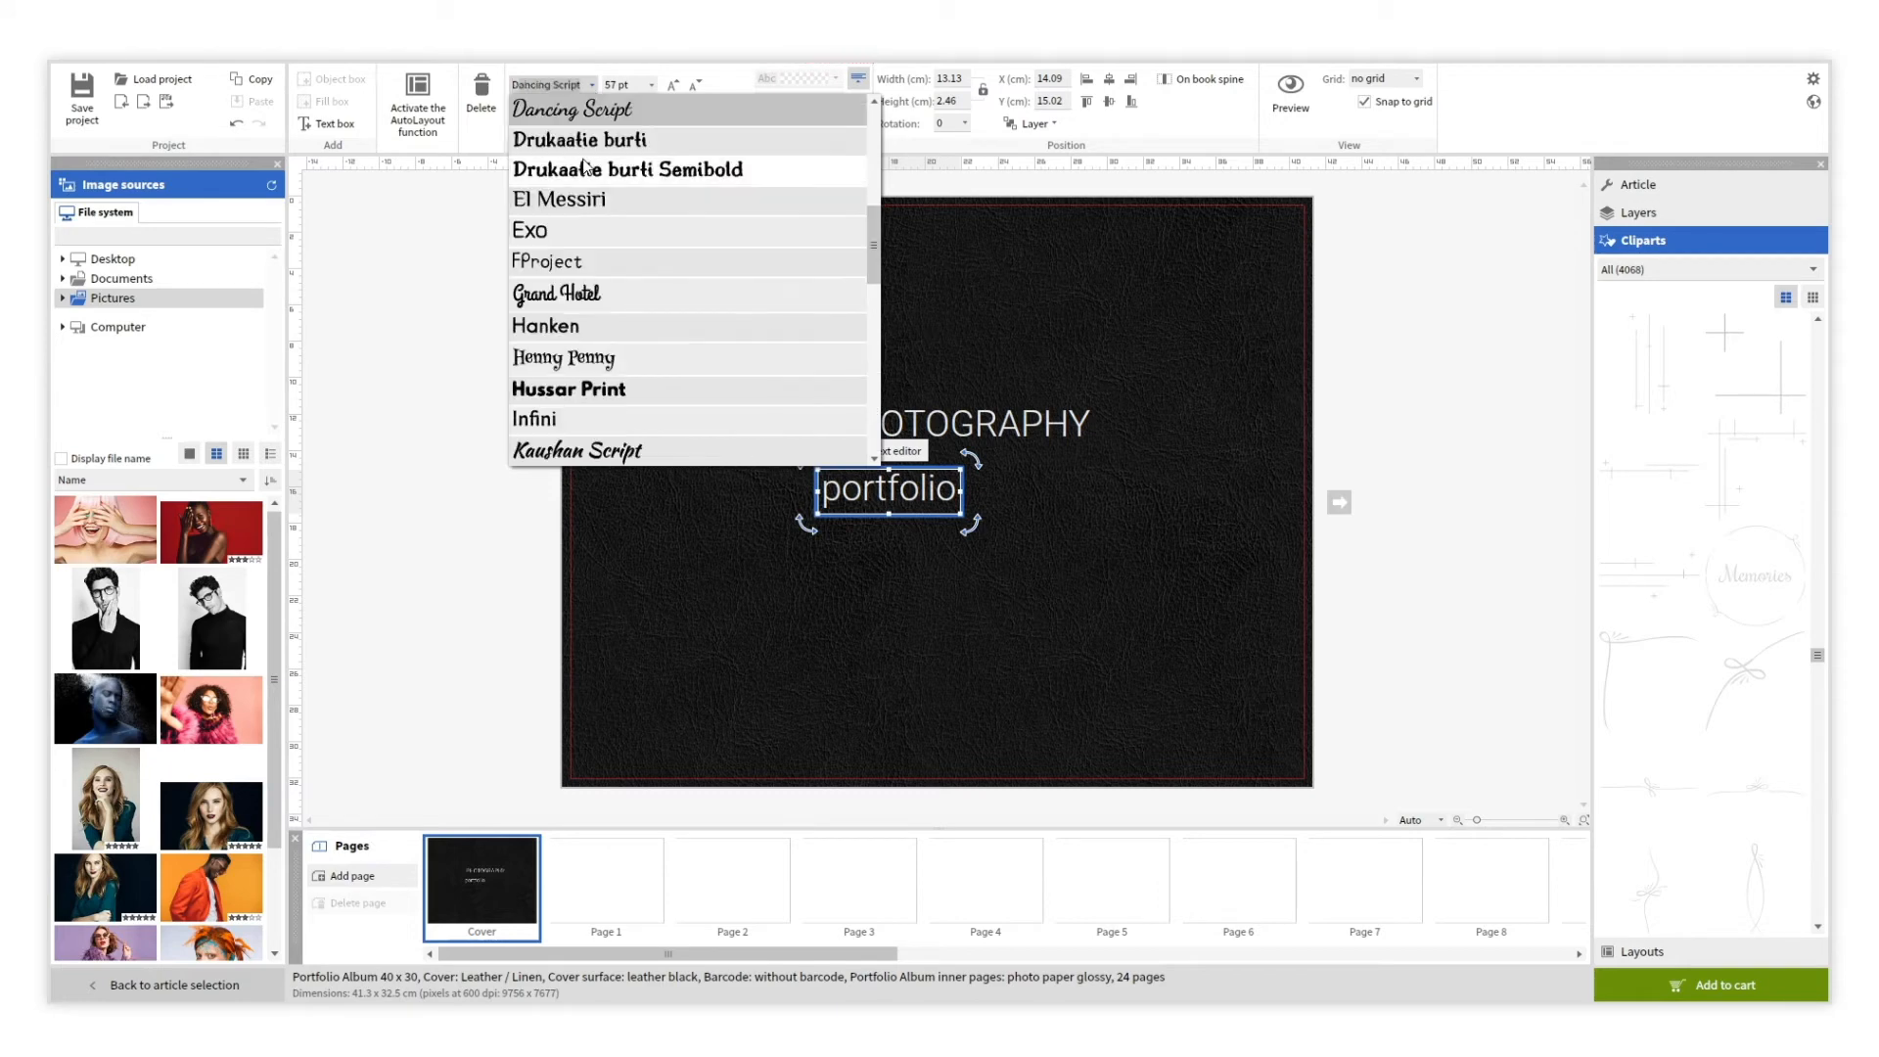
click(573, 109)
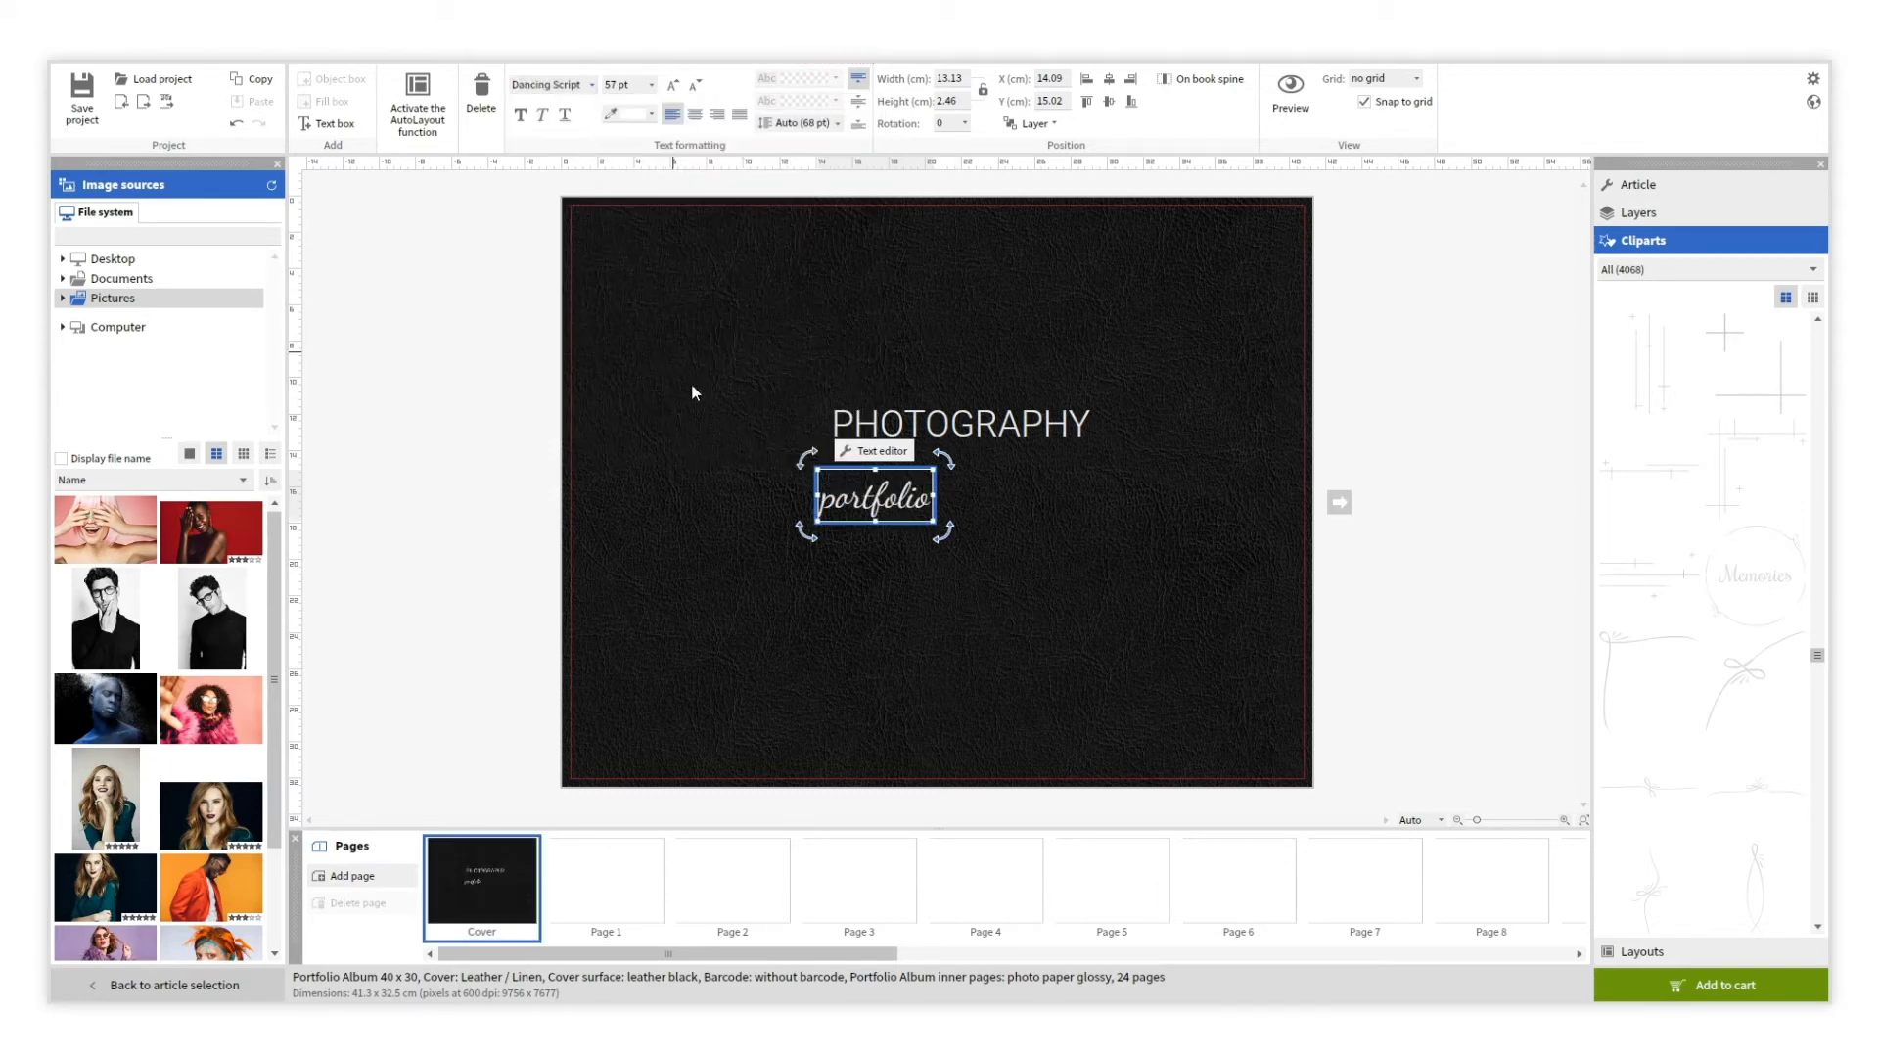
click(890, 603)
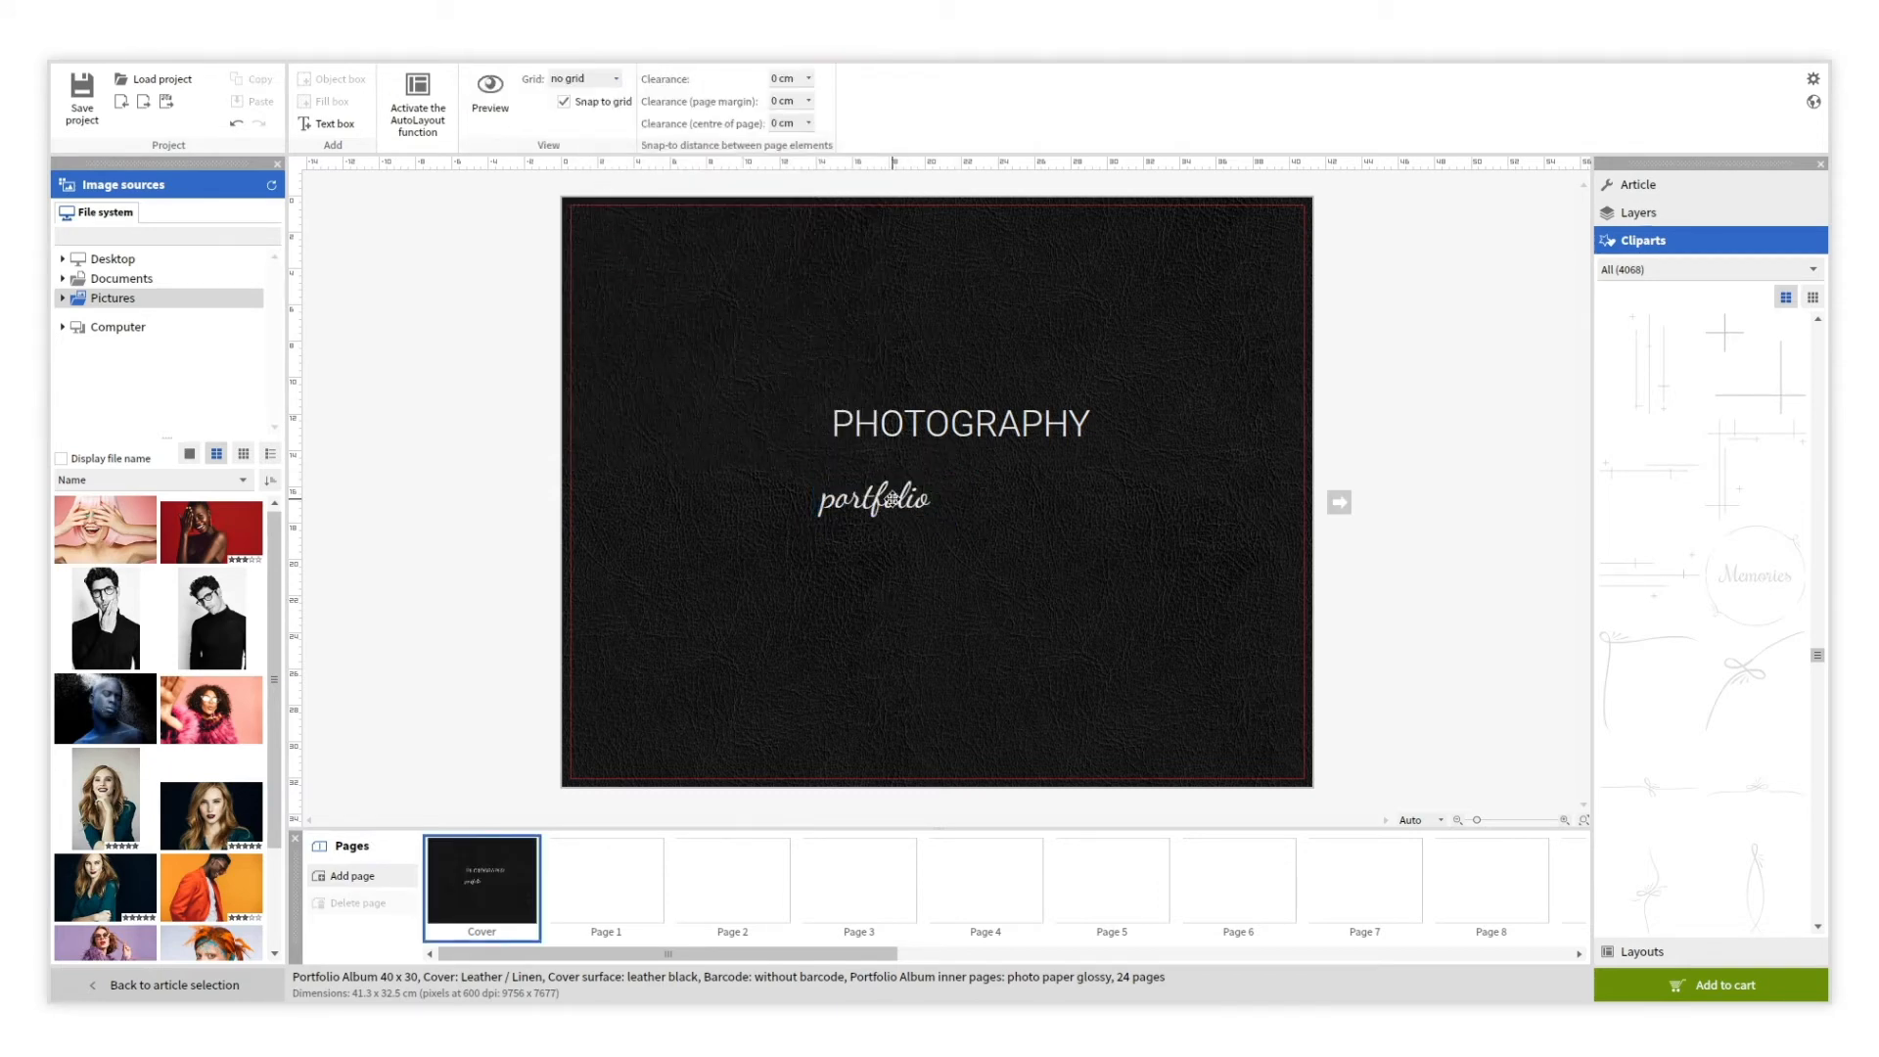
- Centre the "portfolio" text on the cover and place "PHOTOGRAPHY" close above it, centred horizontally
click(891, 500)
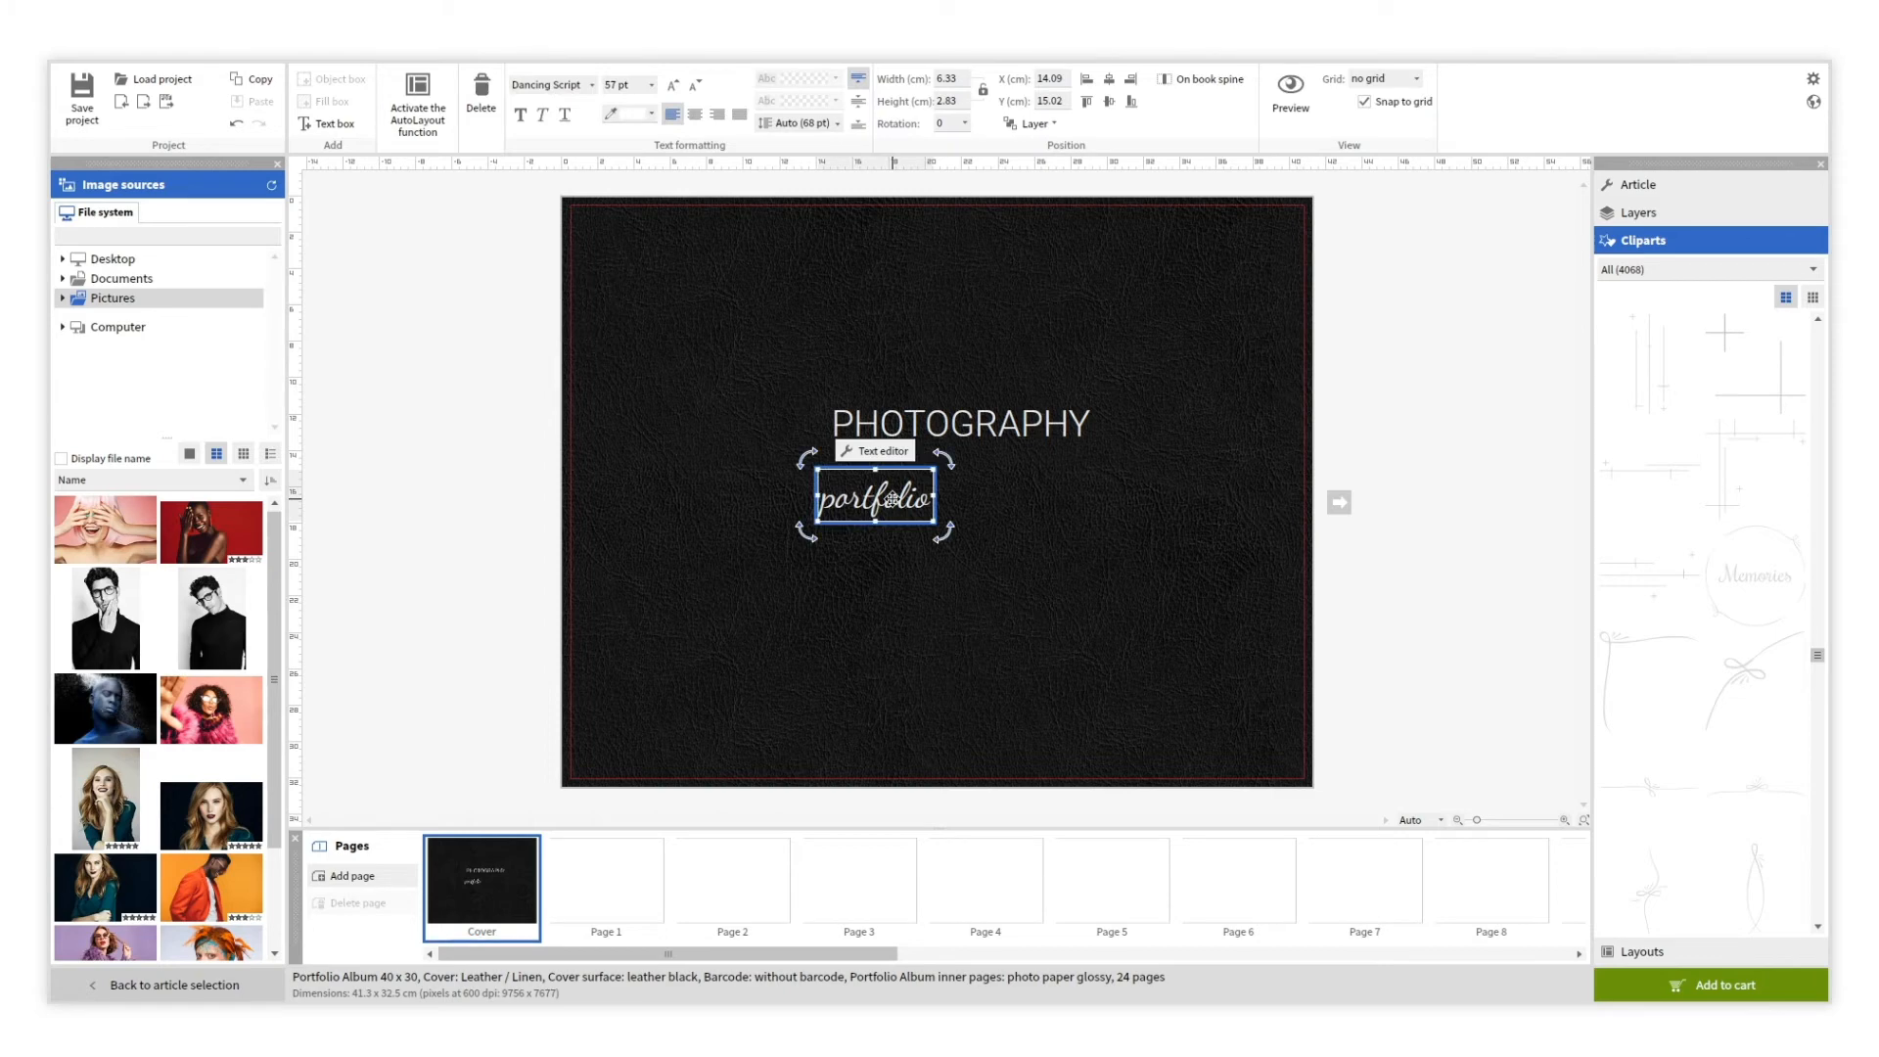
click(1109, 102)
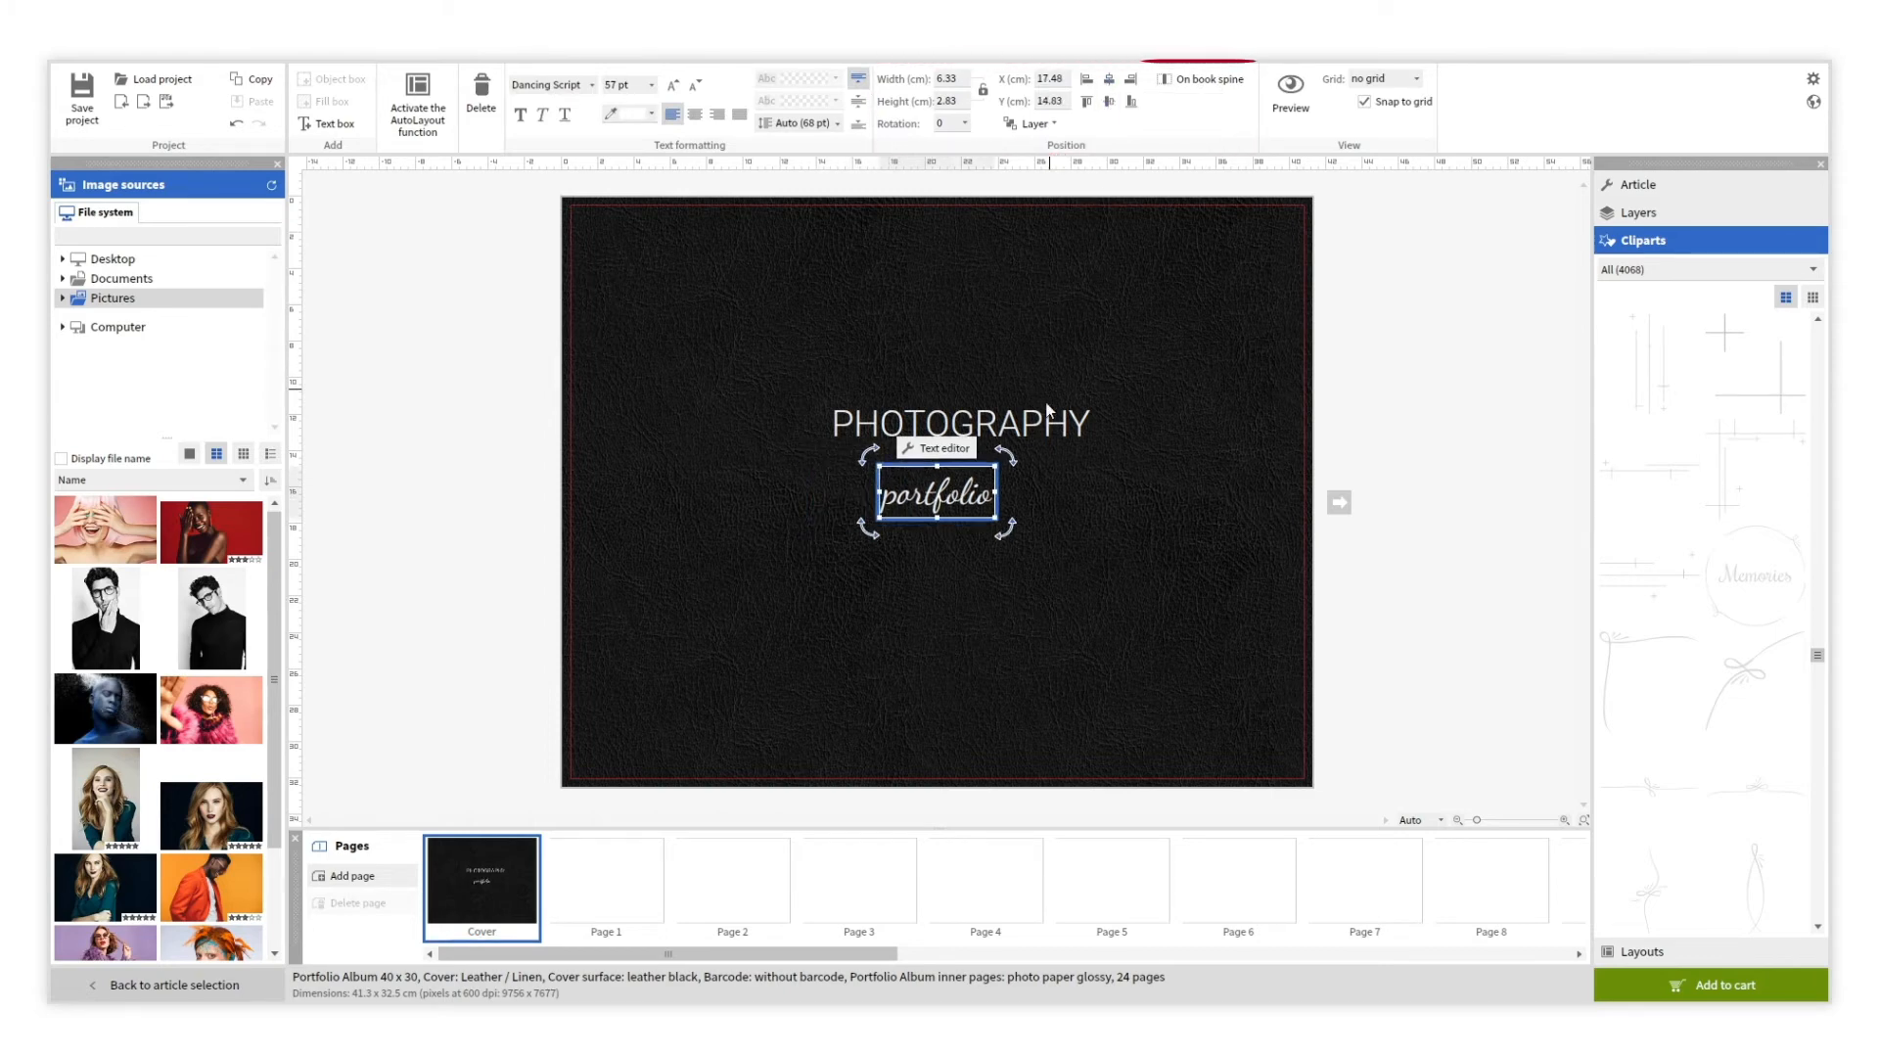
drag(1038, 415, 1012, 431)
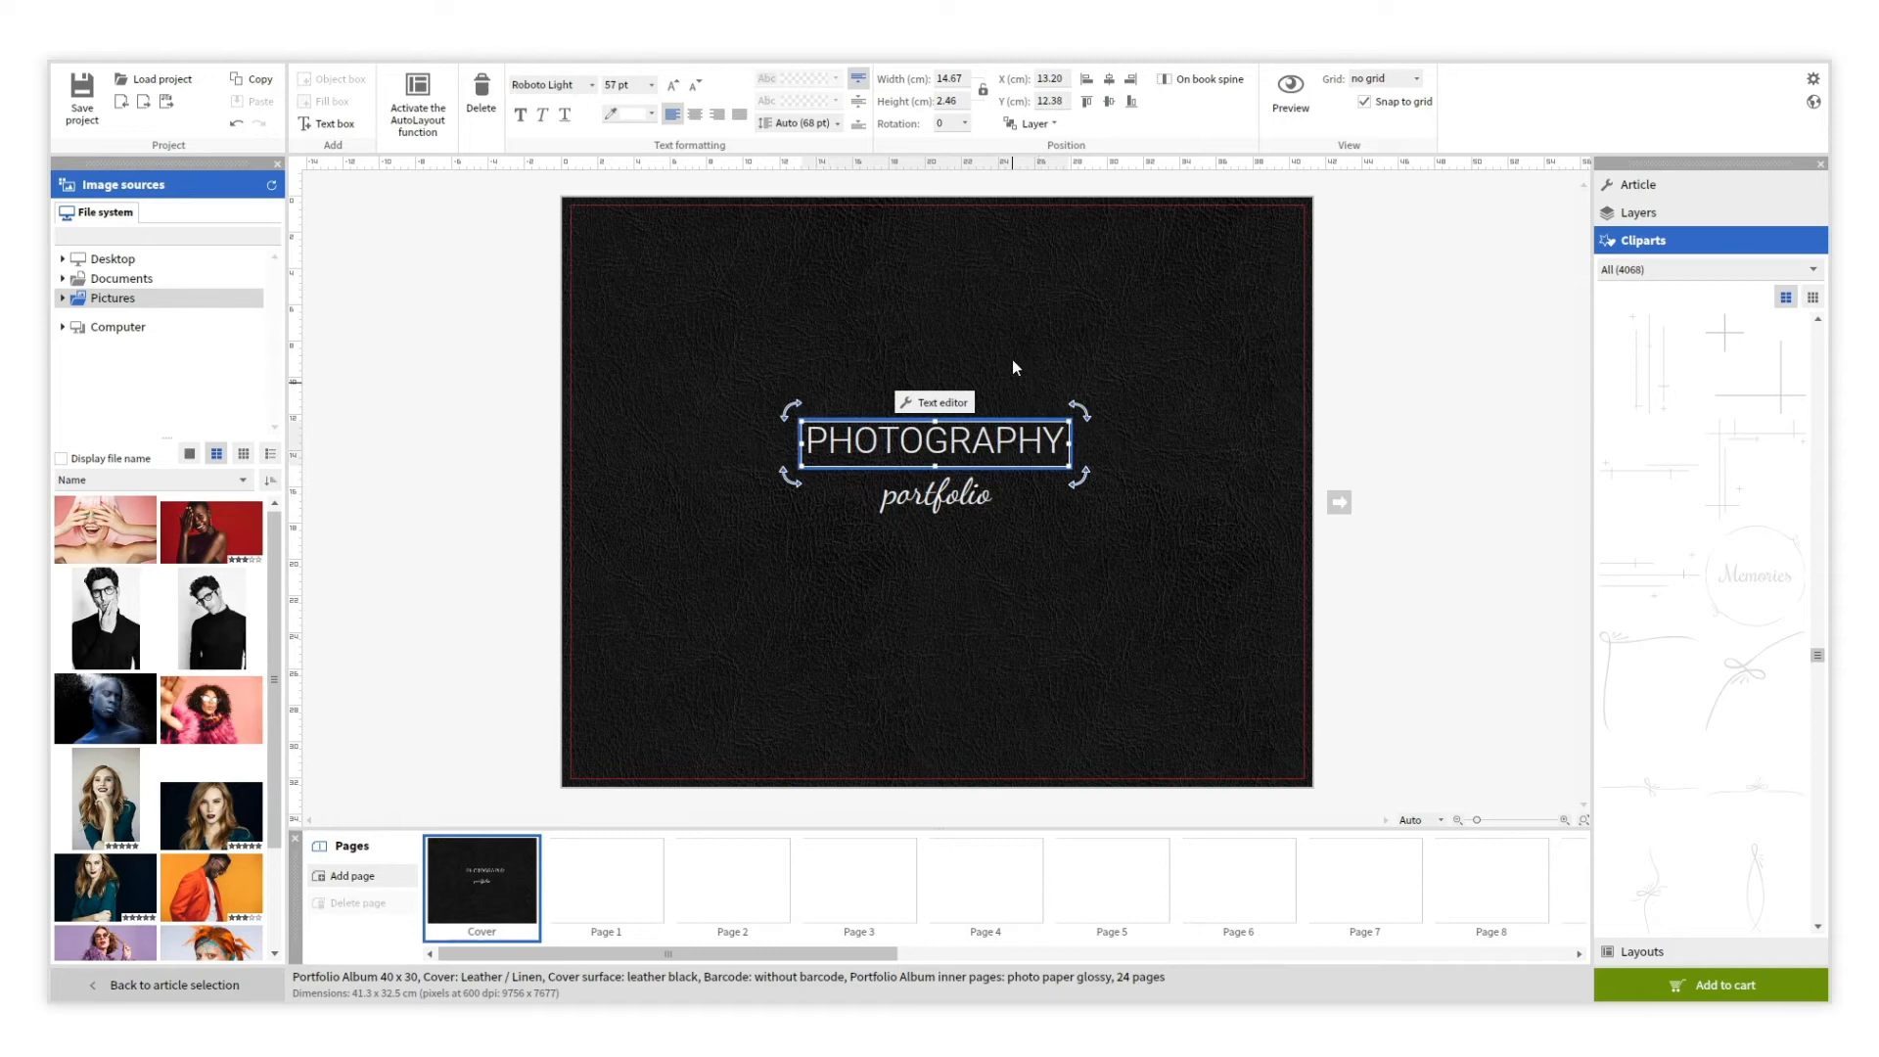
click(1112, 77)
click(1082, 556)
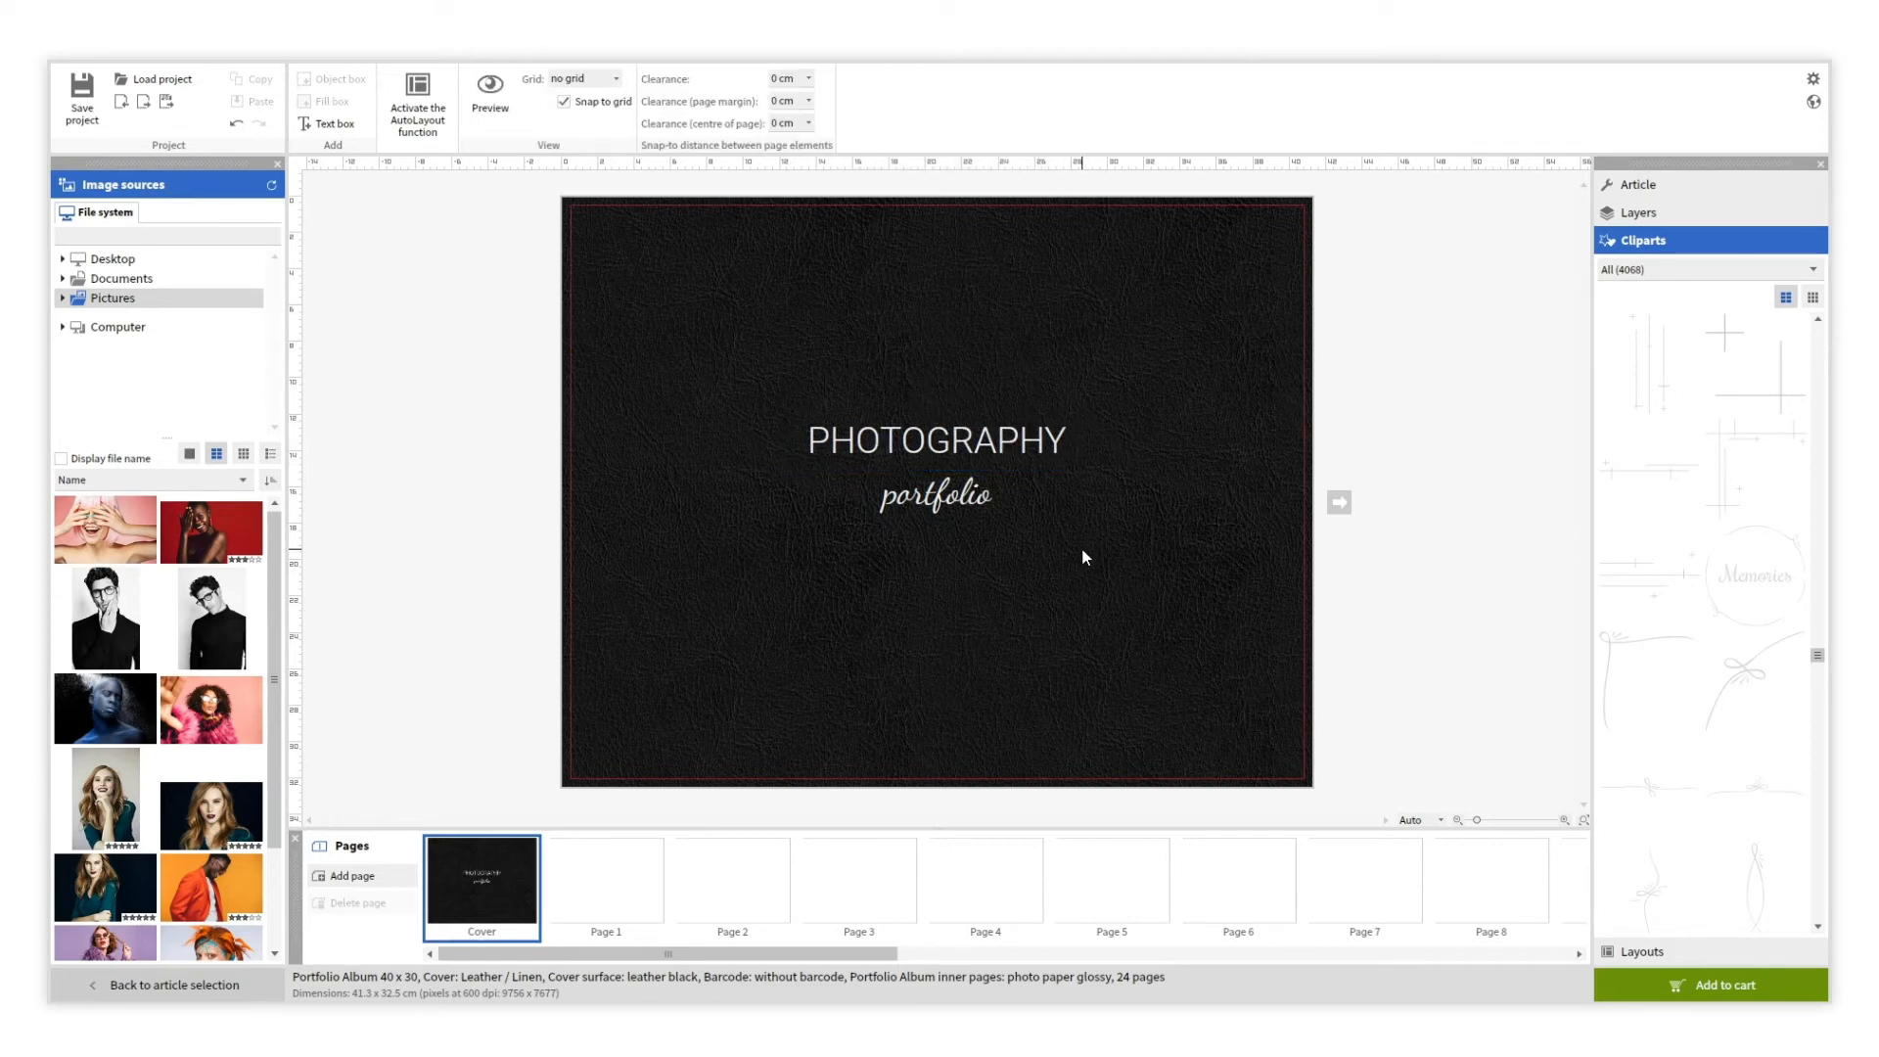
- Place the photo of the pink-haired woman on Page 1 and stretch it to fill the whole page, 41.20 x 30.90 cm
click(642, 878)
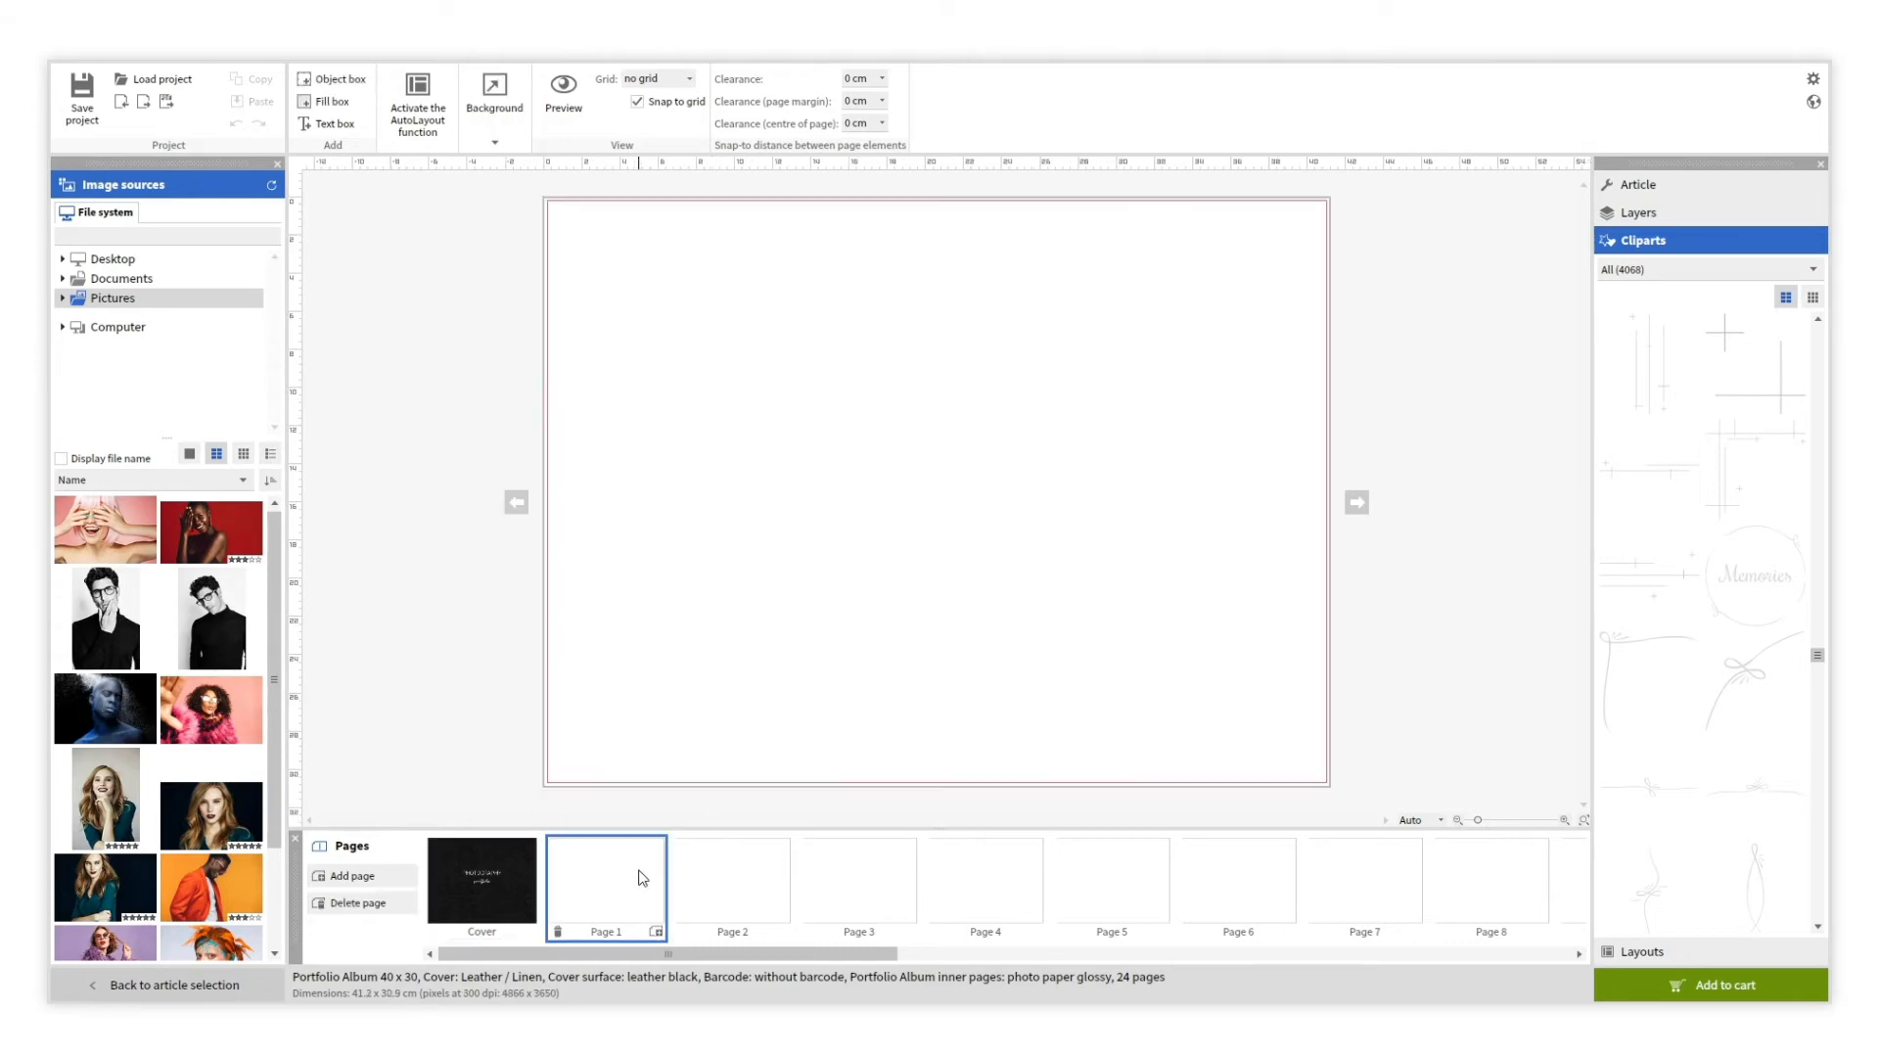
drag(116, 527, 898, 480)
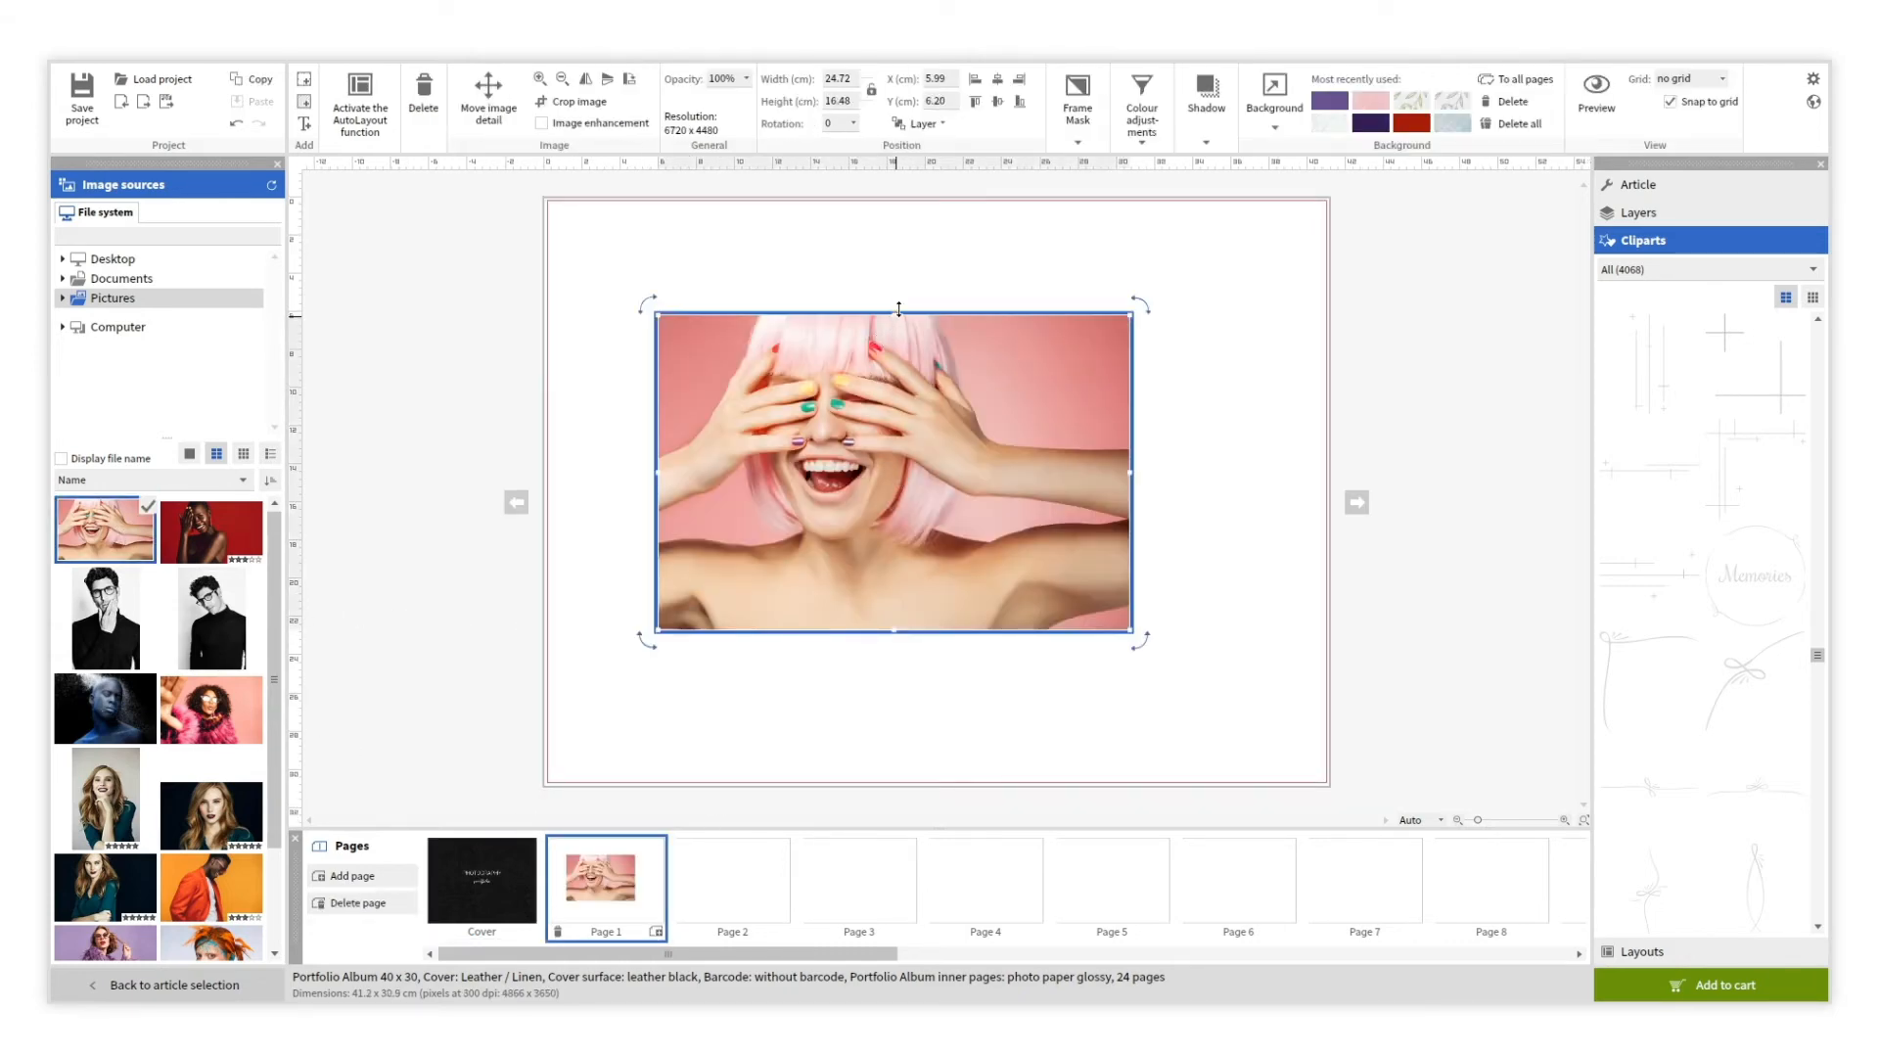
drag(894, 315, 900, 197)
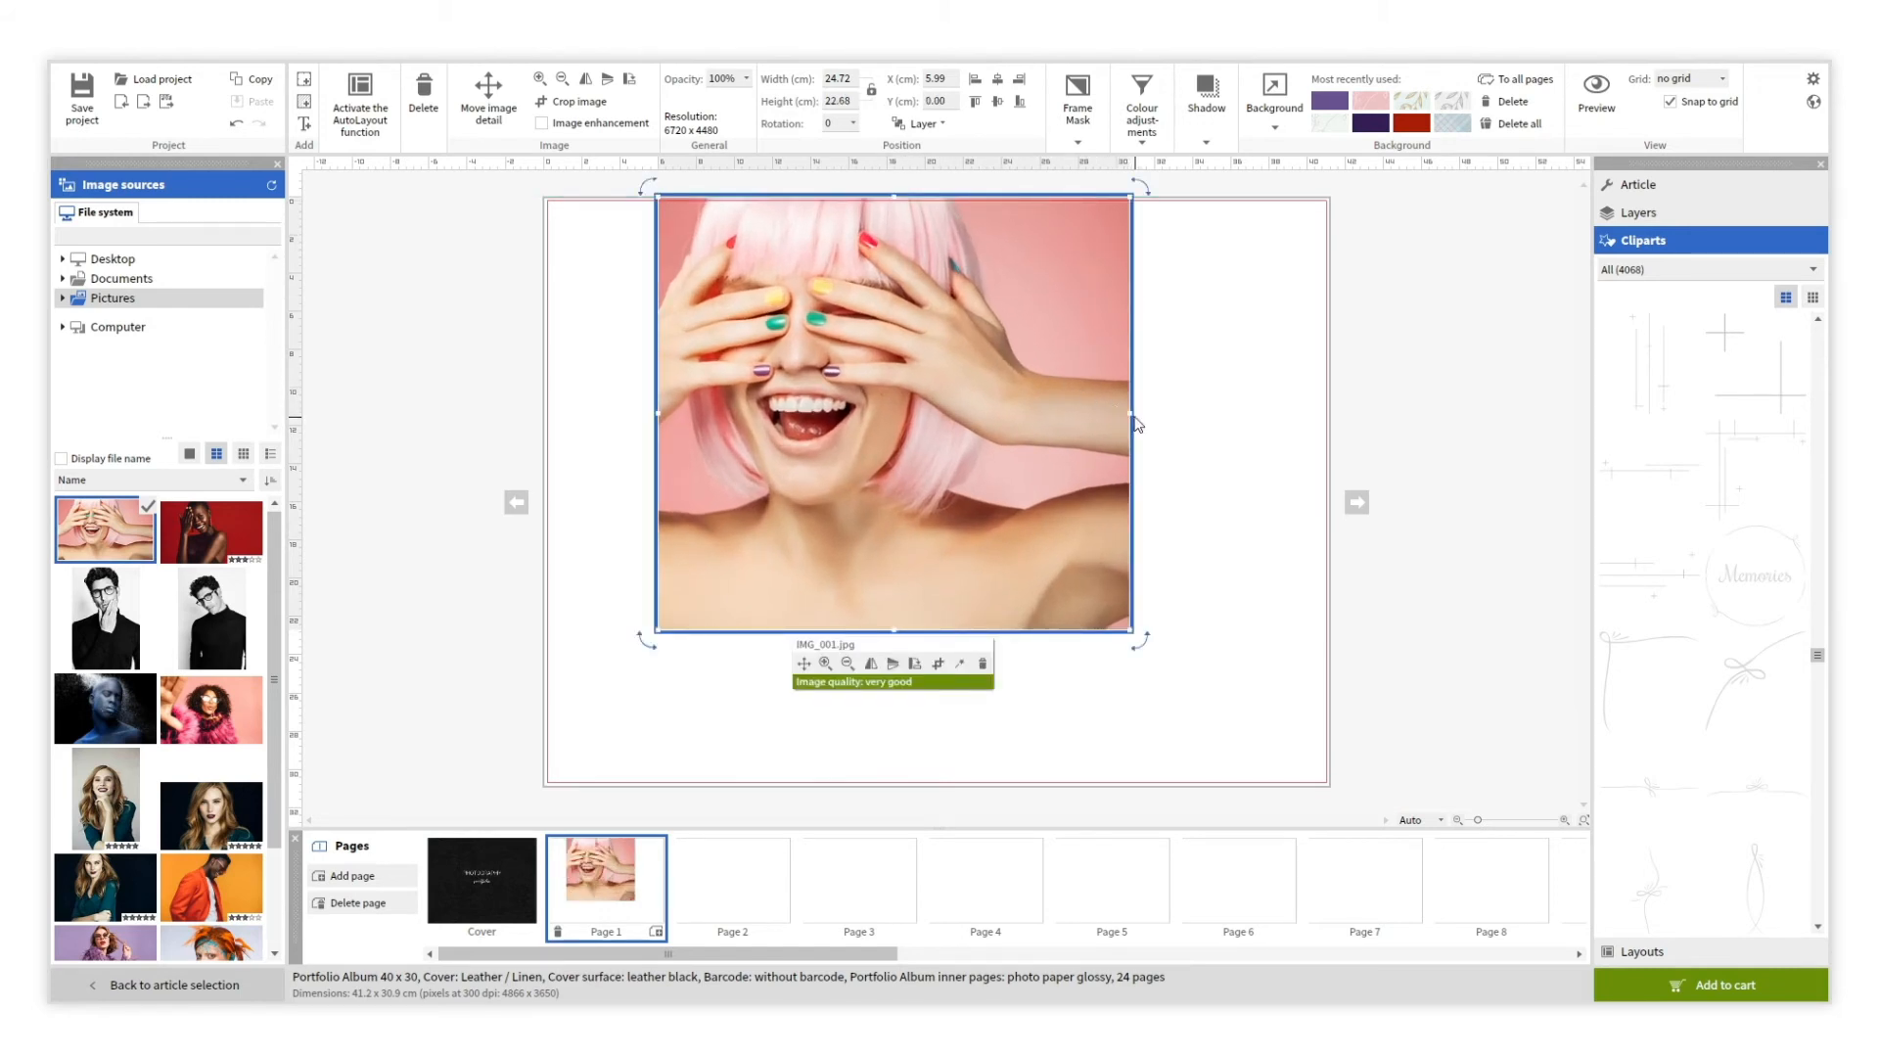
drag(1132, 419, 1329, 410)
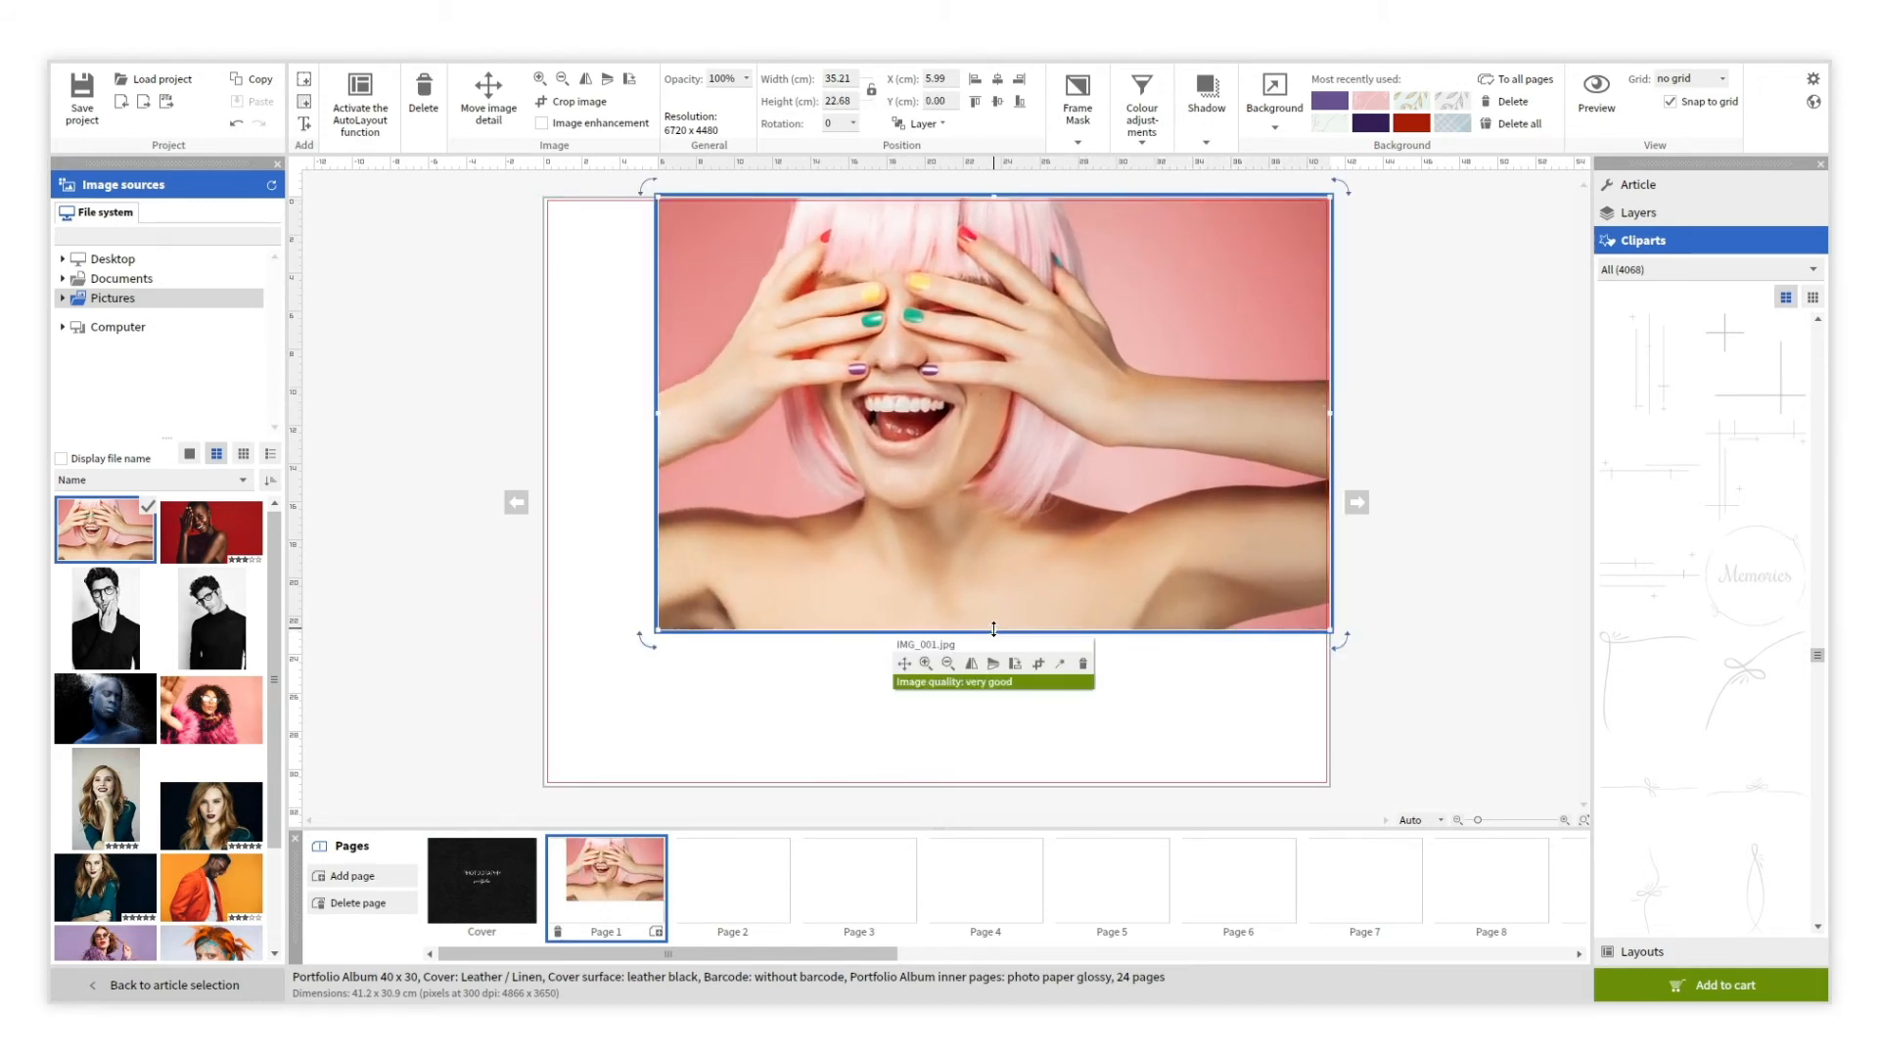
drag(996, 630, 997, 785)
drag(660, 489, 545, 487)
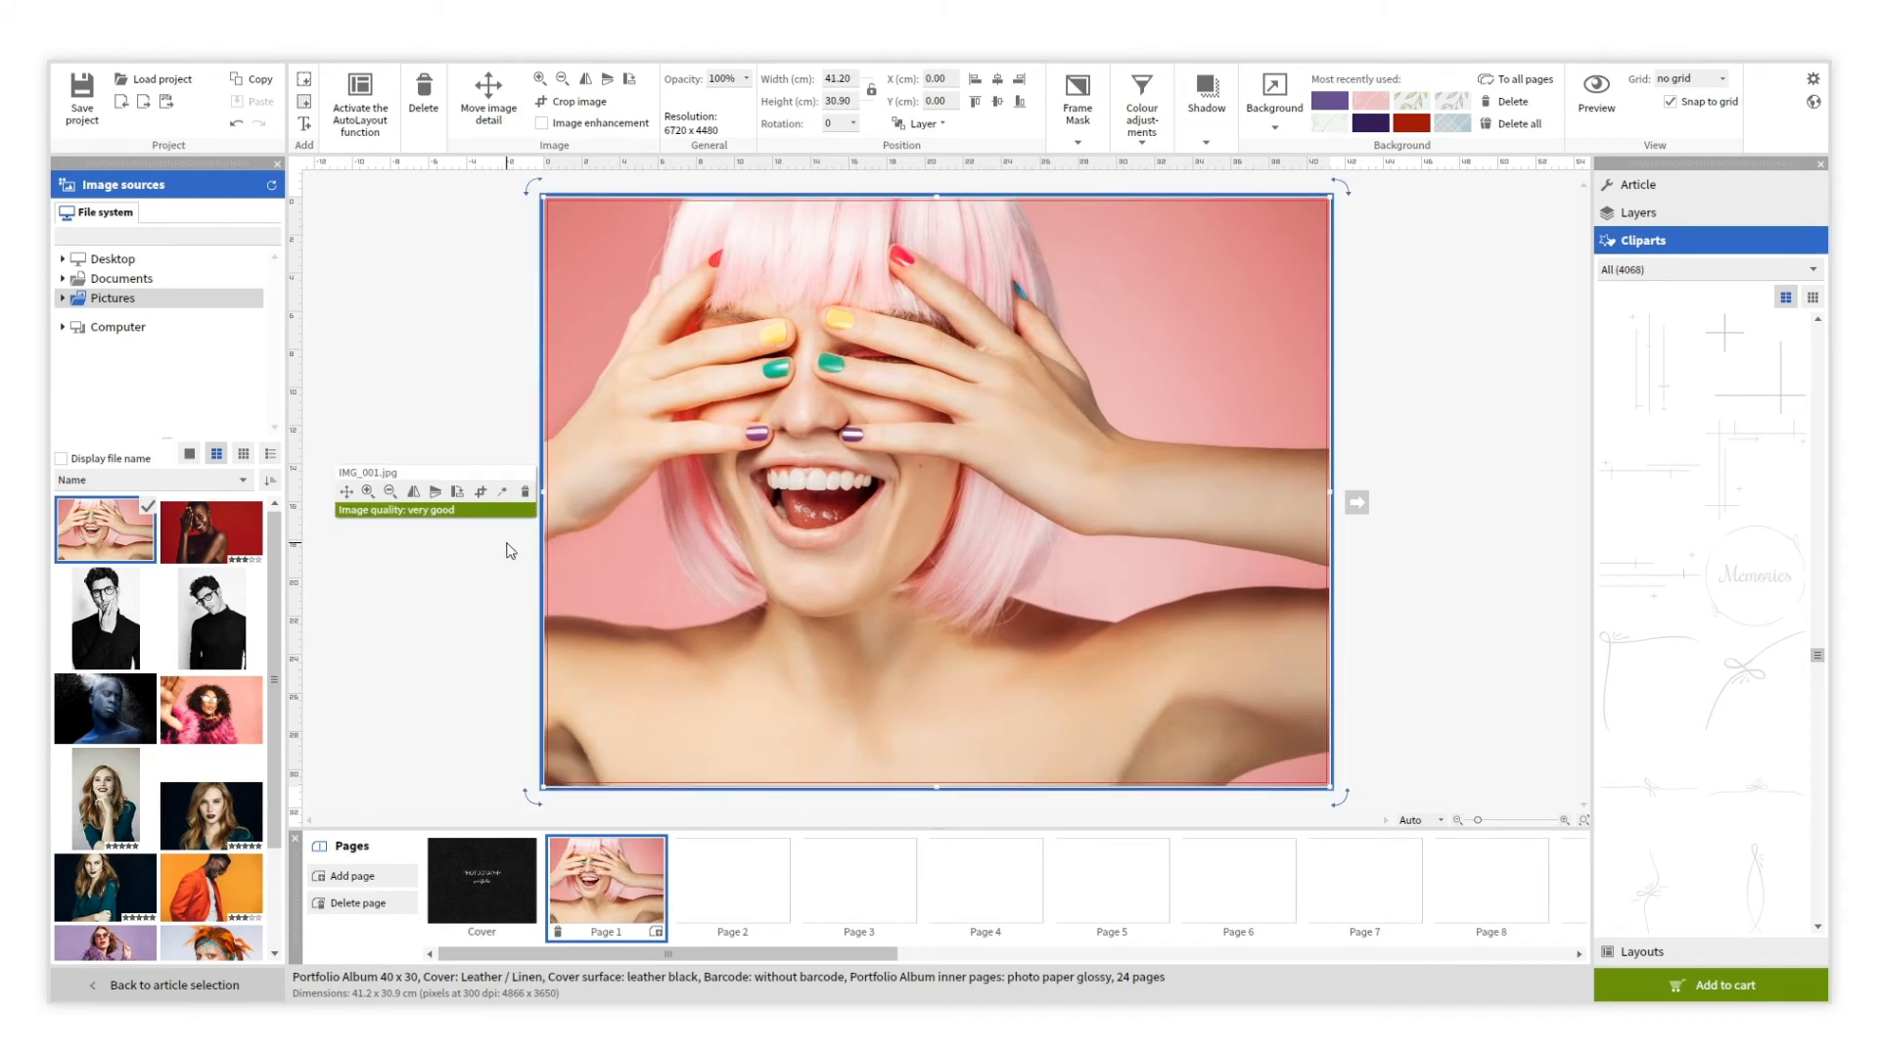
- Zoom in slightly on the image detail of the Page 1 photo and shift the detail a little down and to the right
click(414, 492)
click(414, 492)
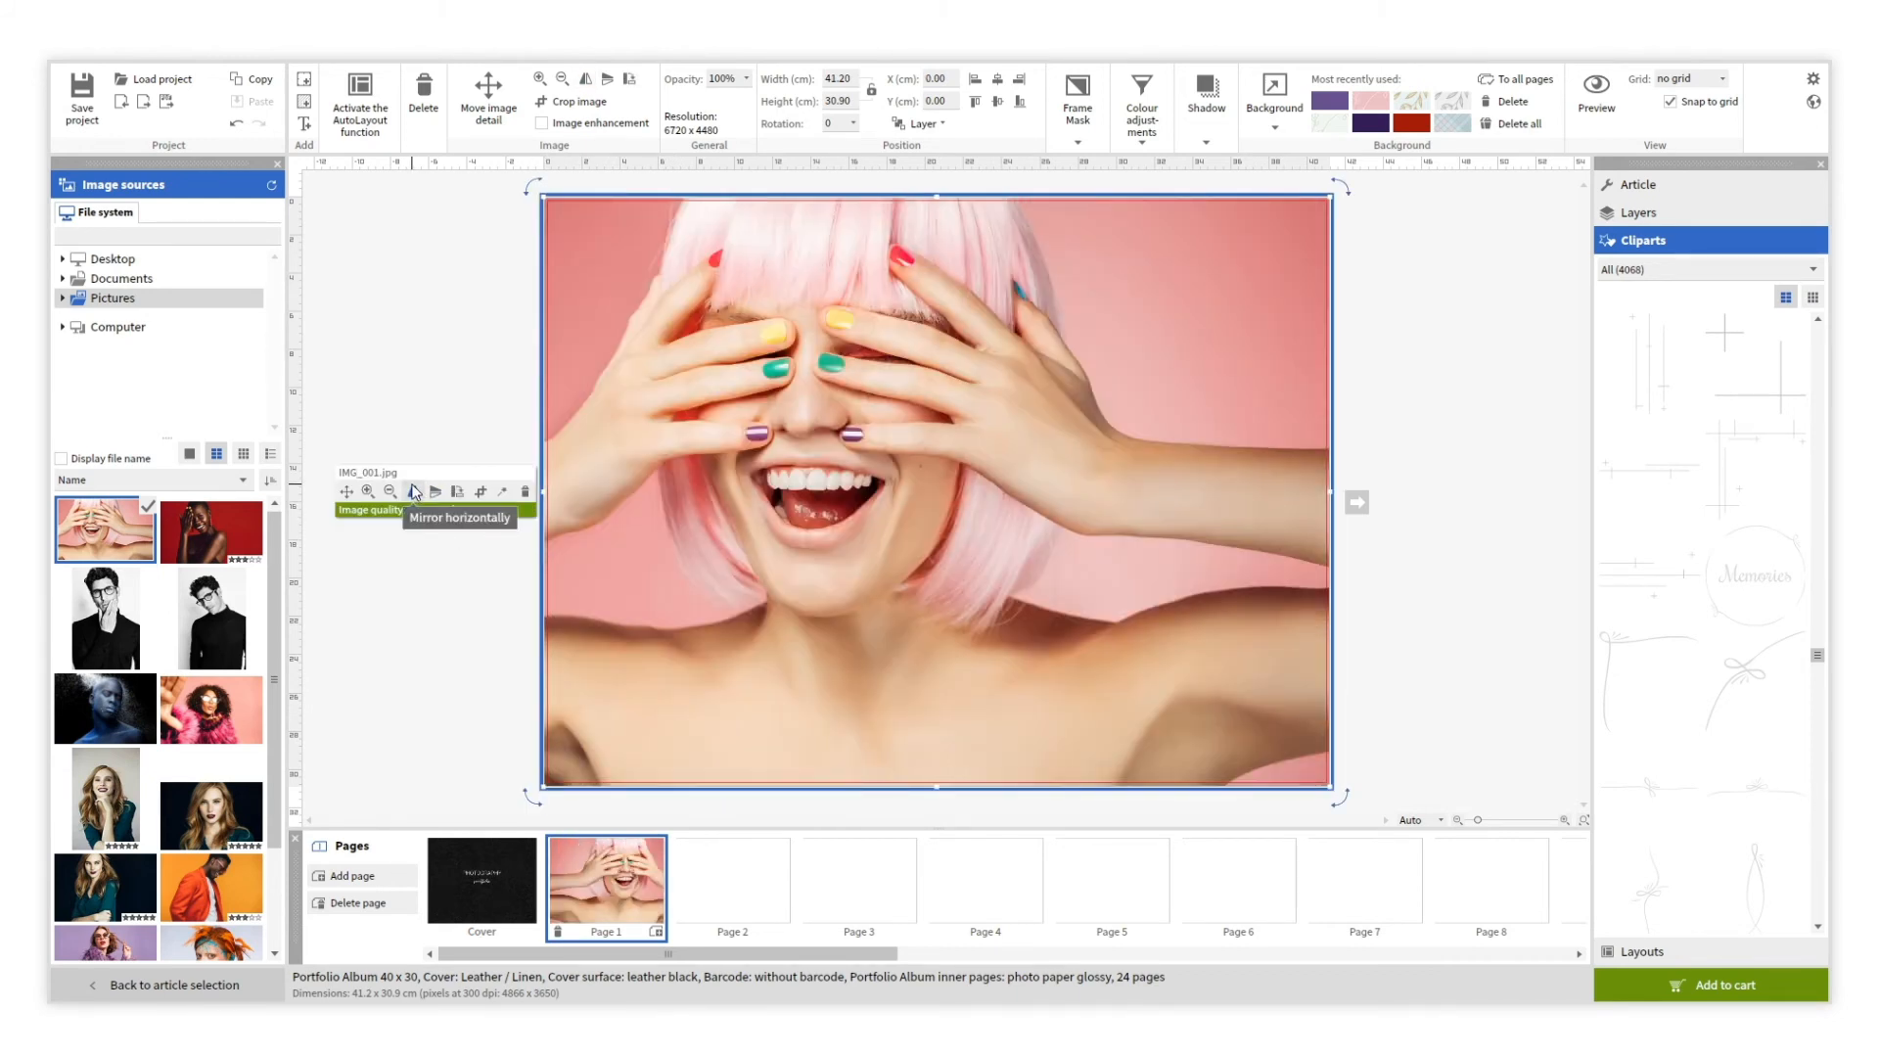
click(376, 493)
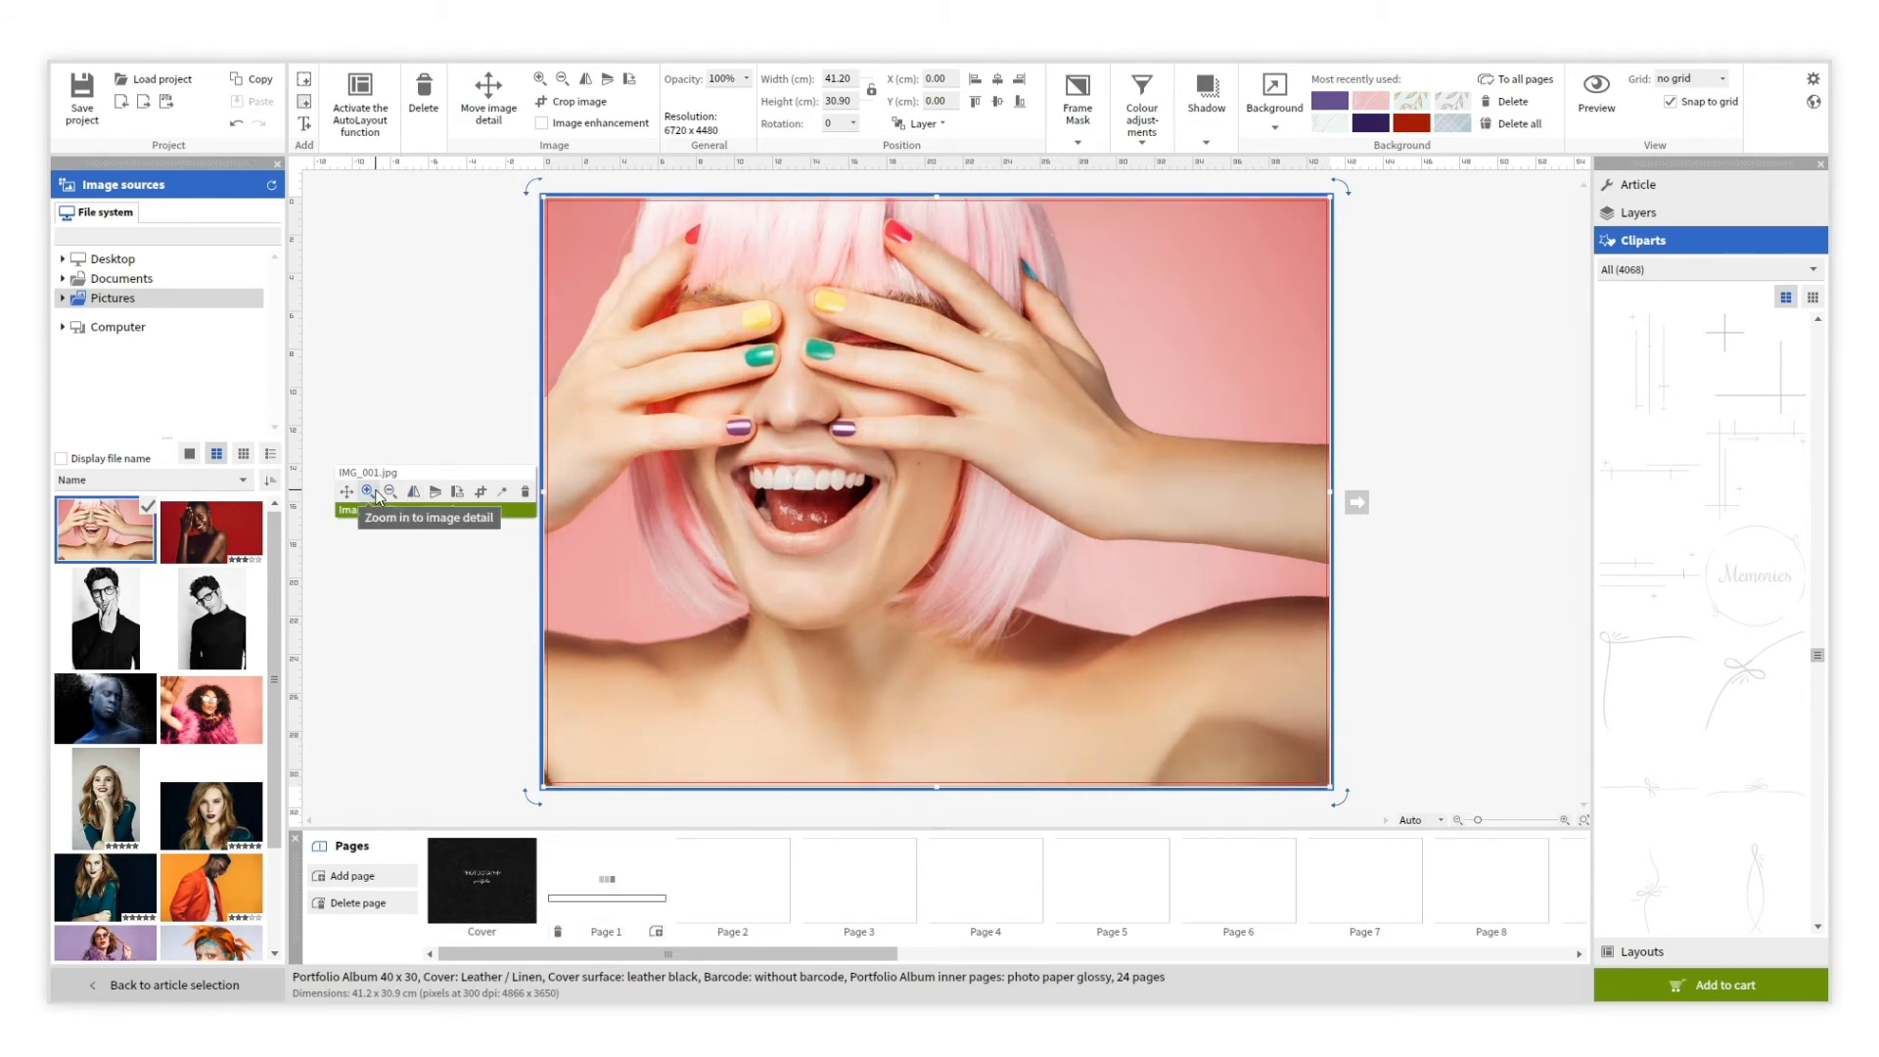
click(346, 492)
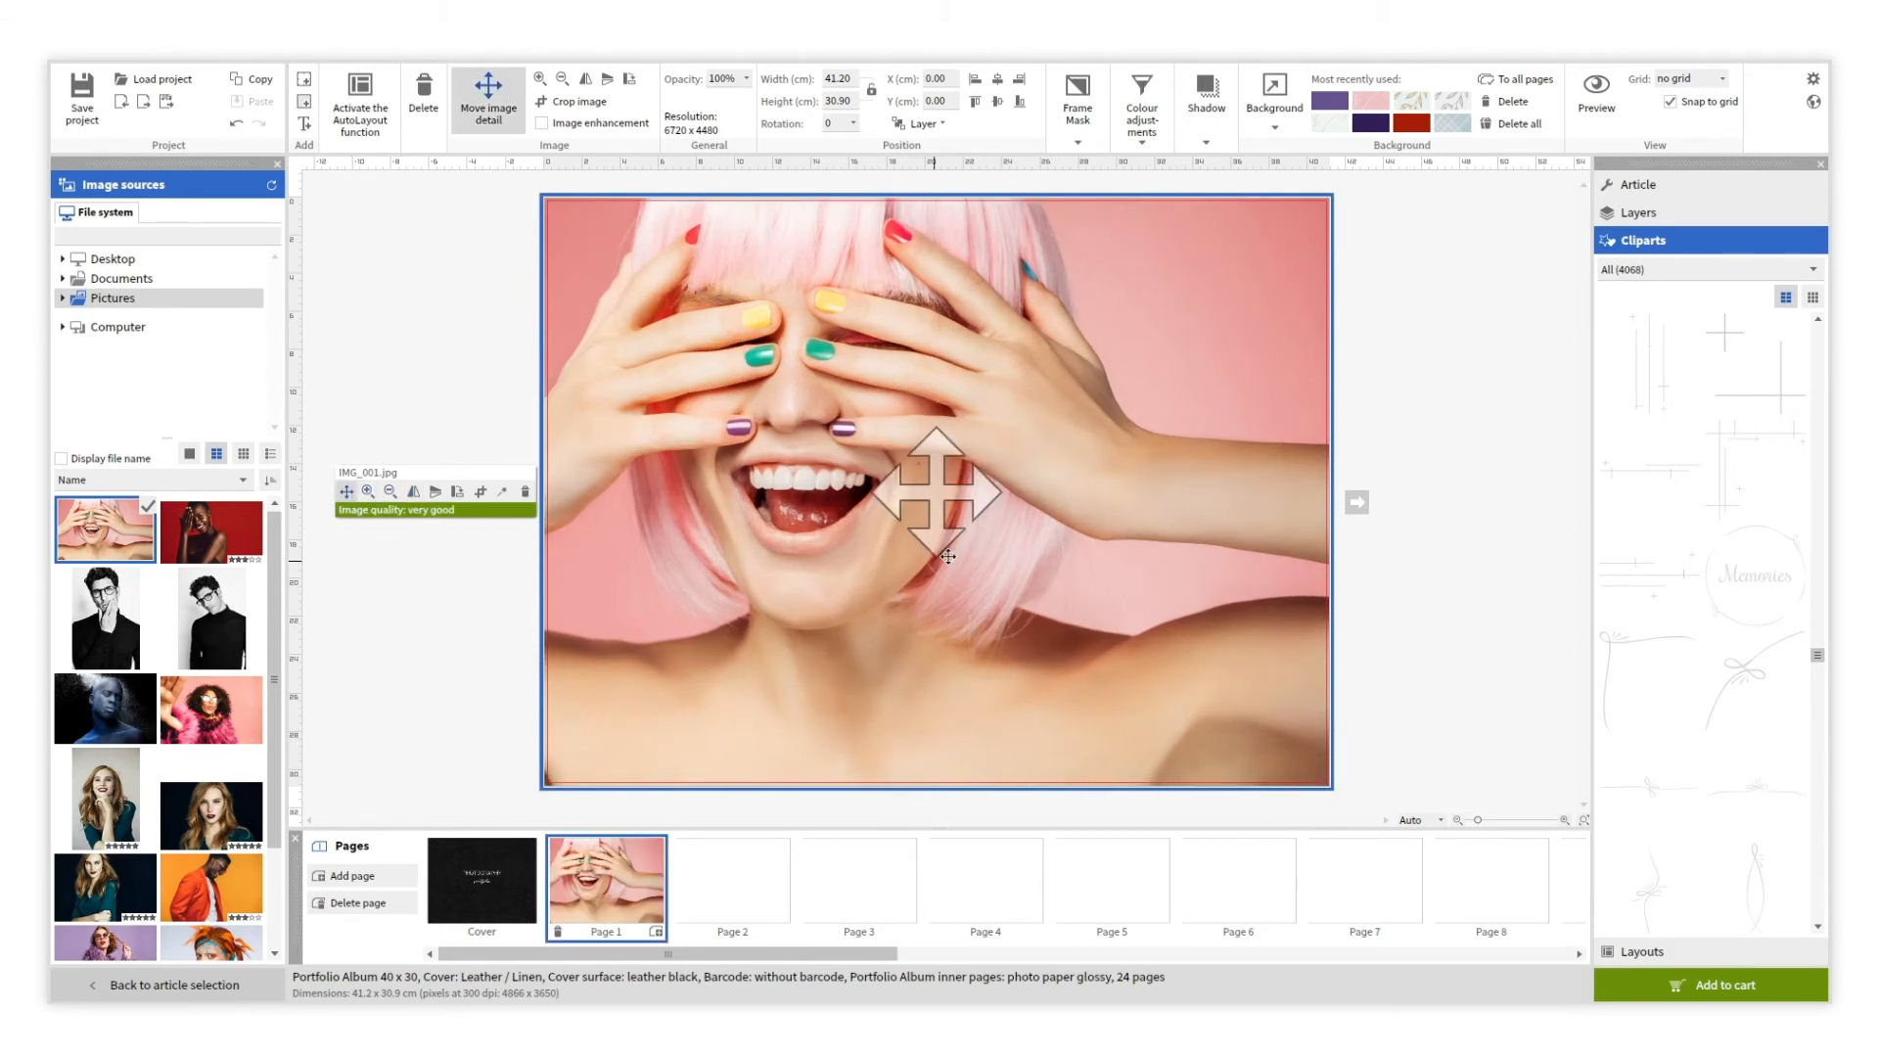
drag(955, 511, 981, 537)
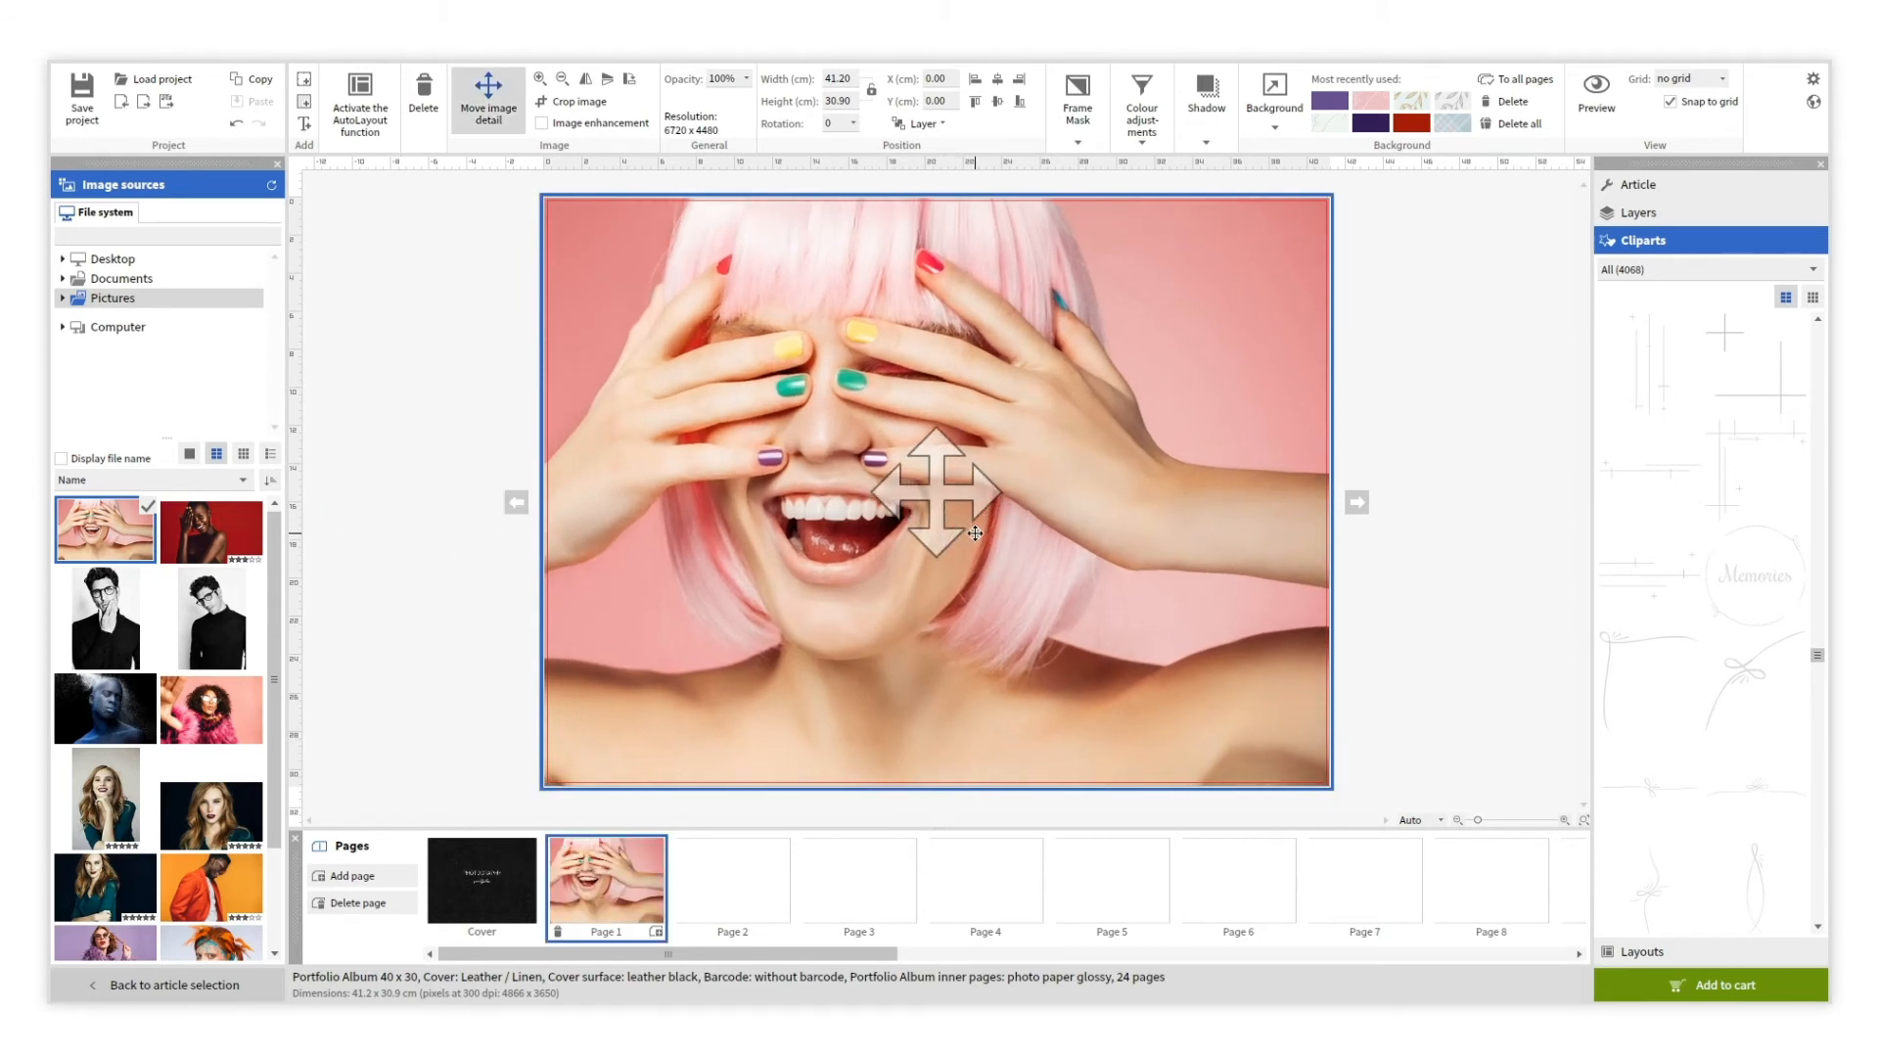
click(455, 647)
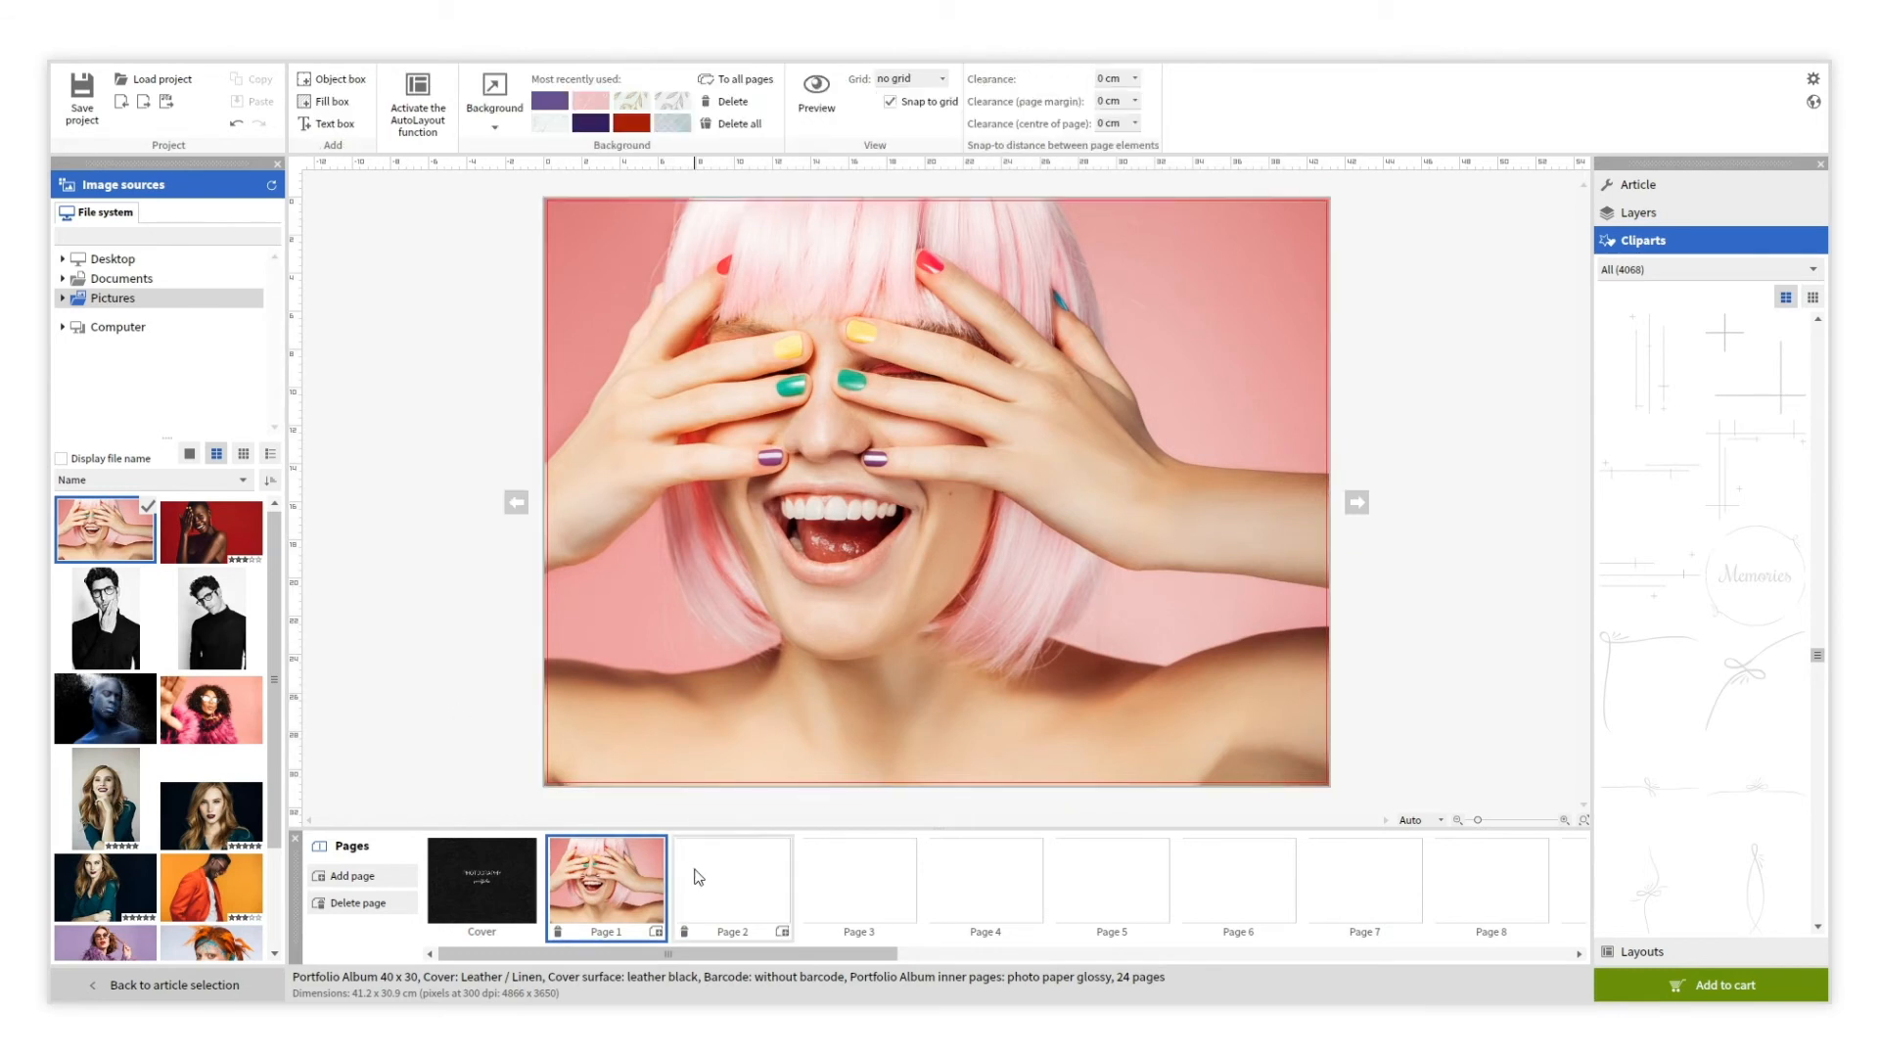
- Fill Page 2 with the photo of the woman against the red background
click(732, 881)
drag(224, 536, 551, 595)
click(507, 612)
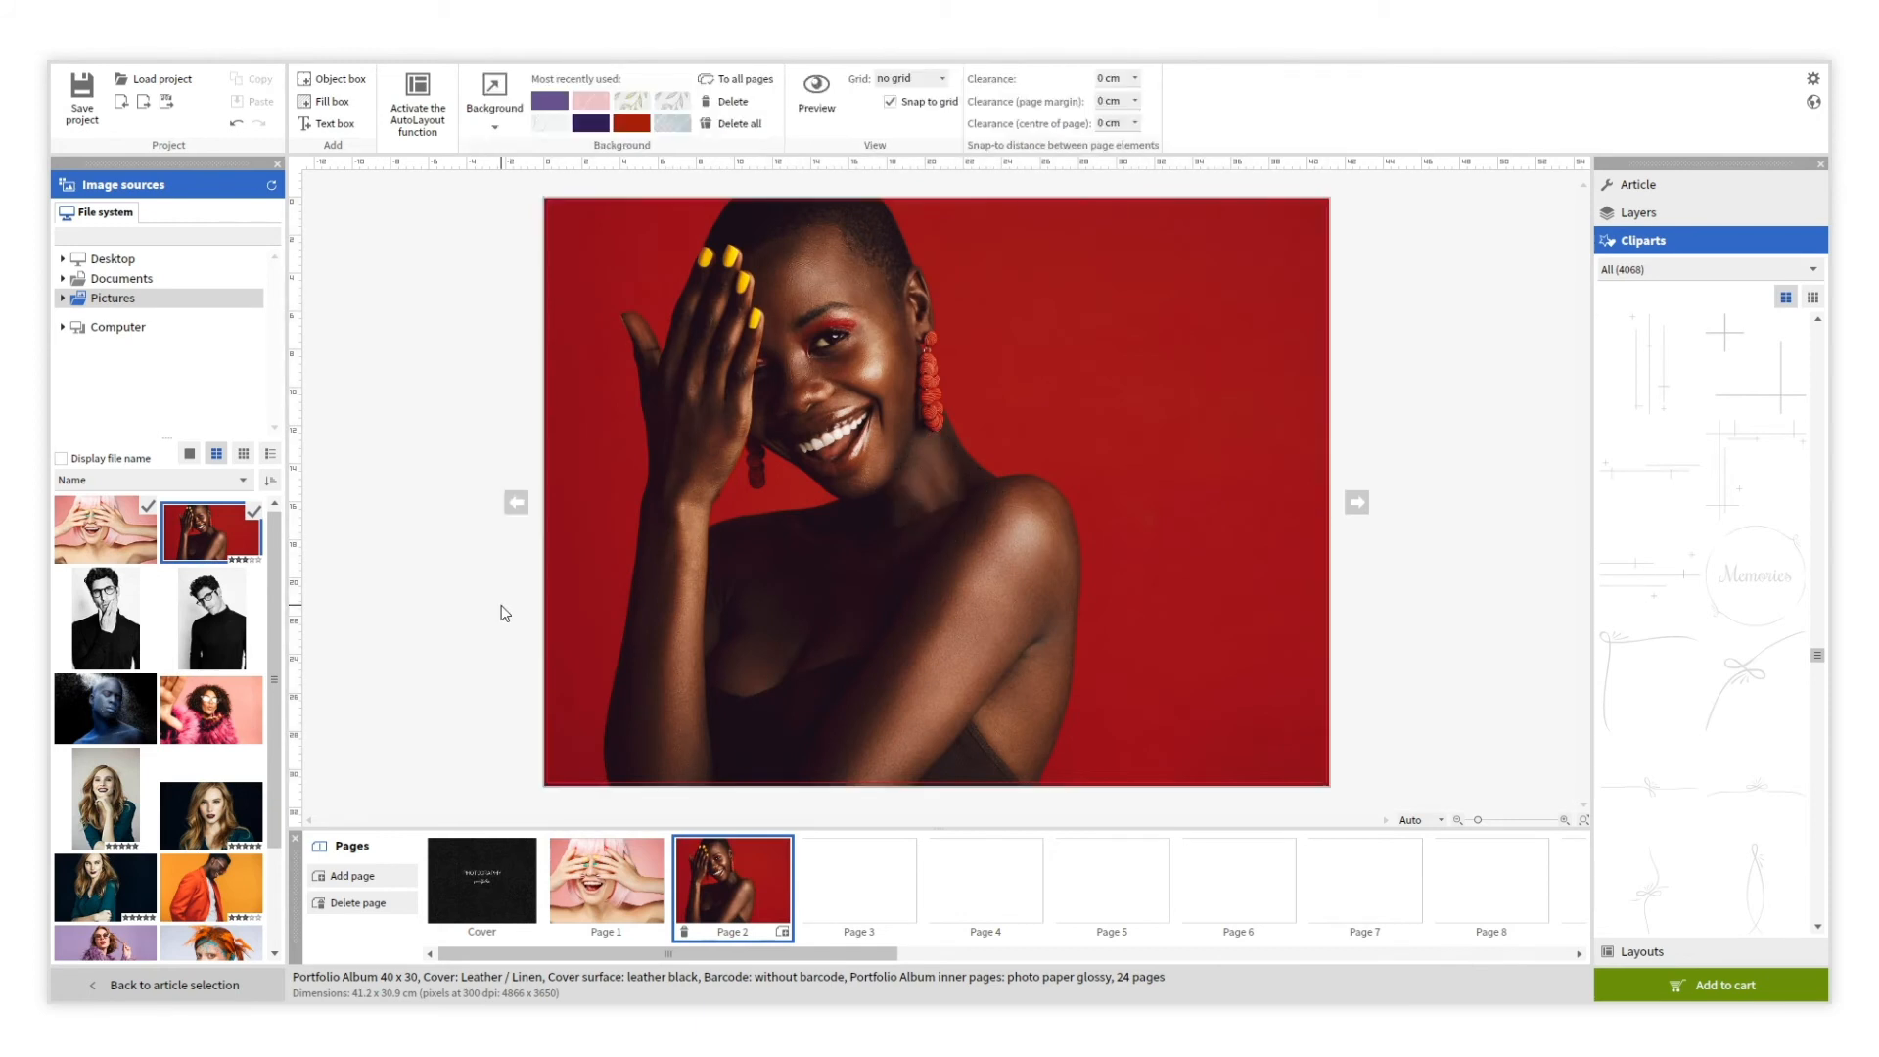
- Go to Page 3 and choose the Simple design from the Basic category as the layout design line
click(853, 882)
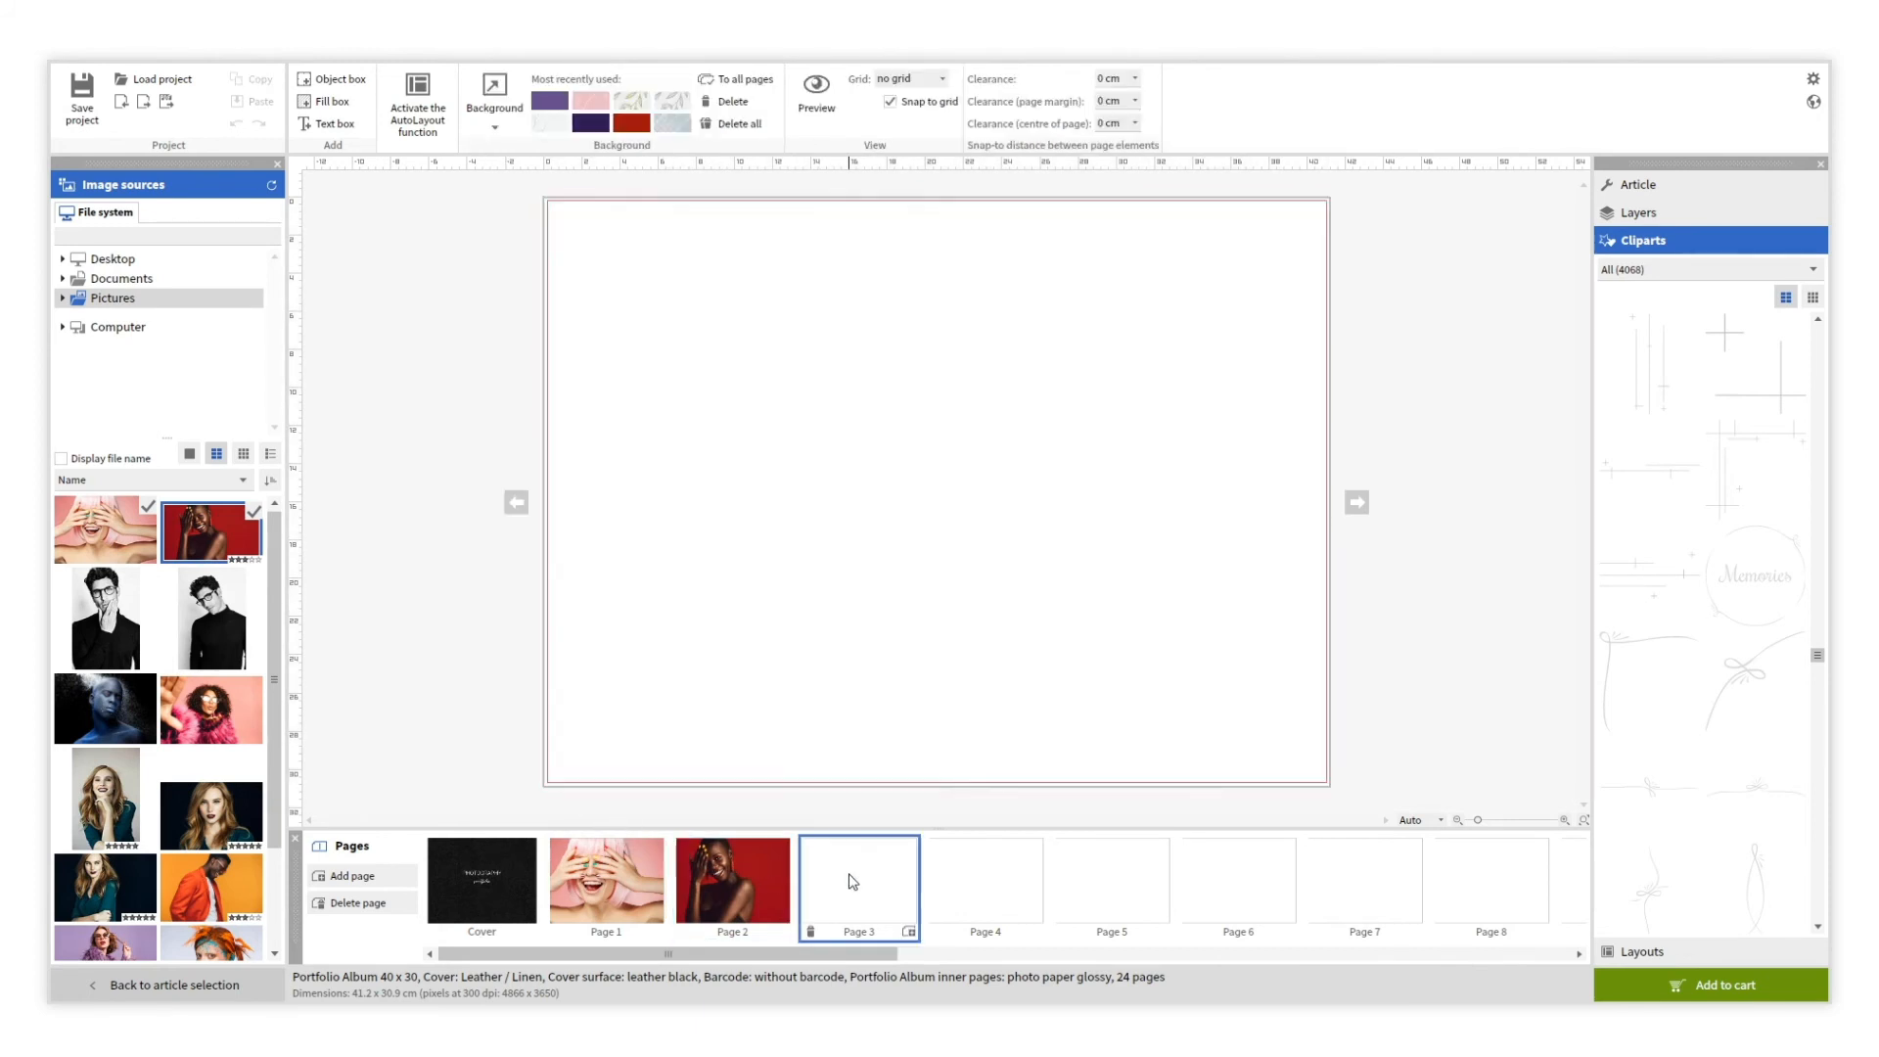
click(1641, 953)
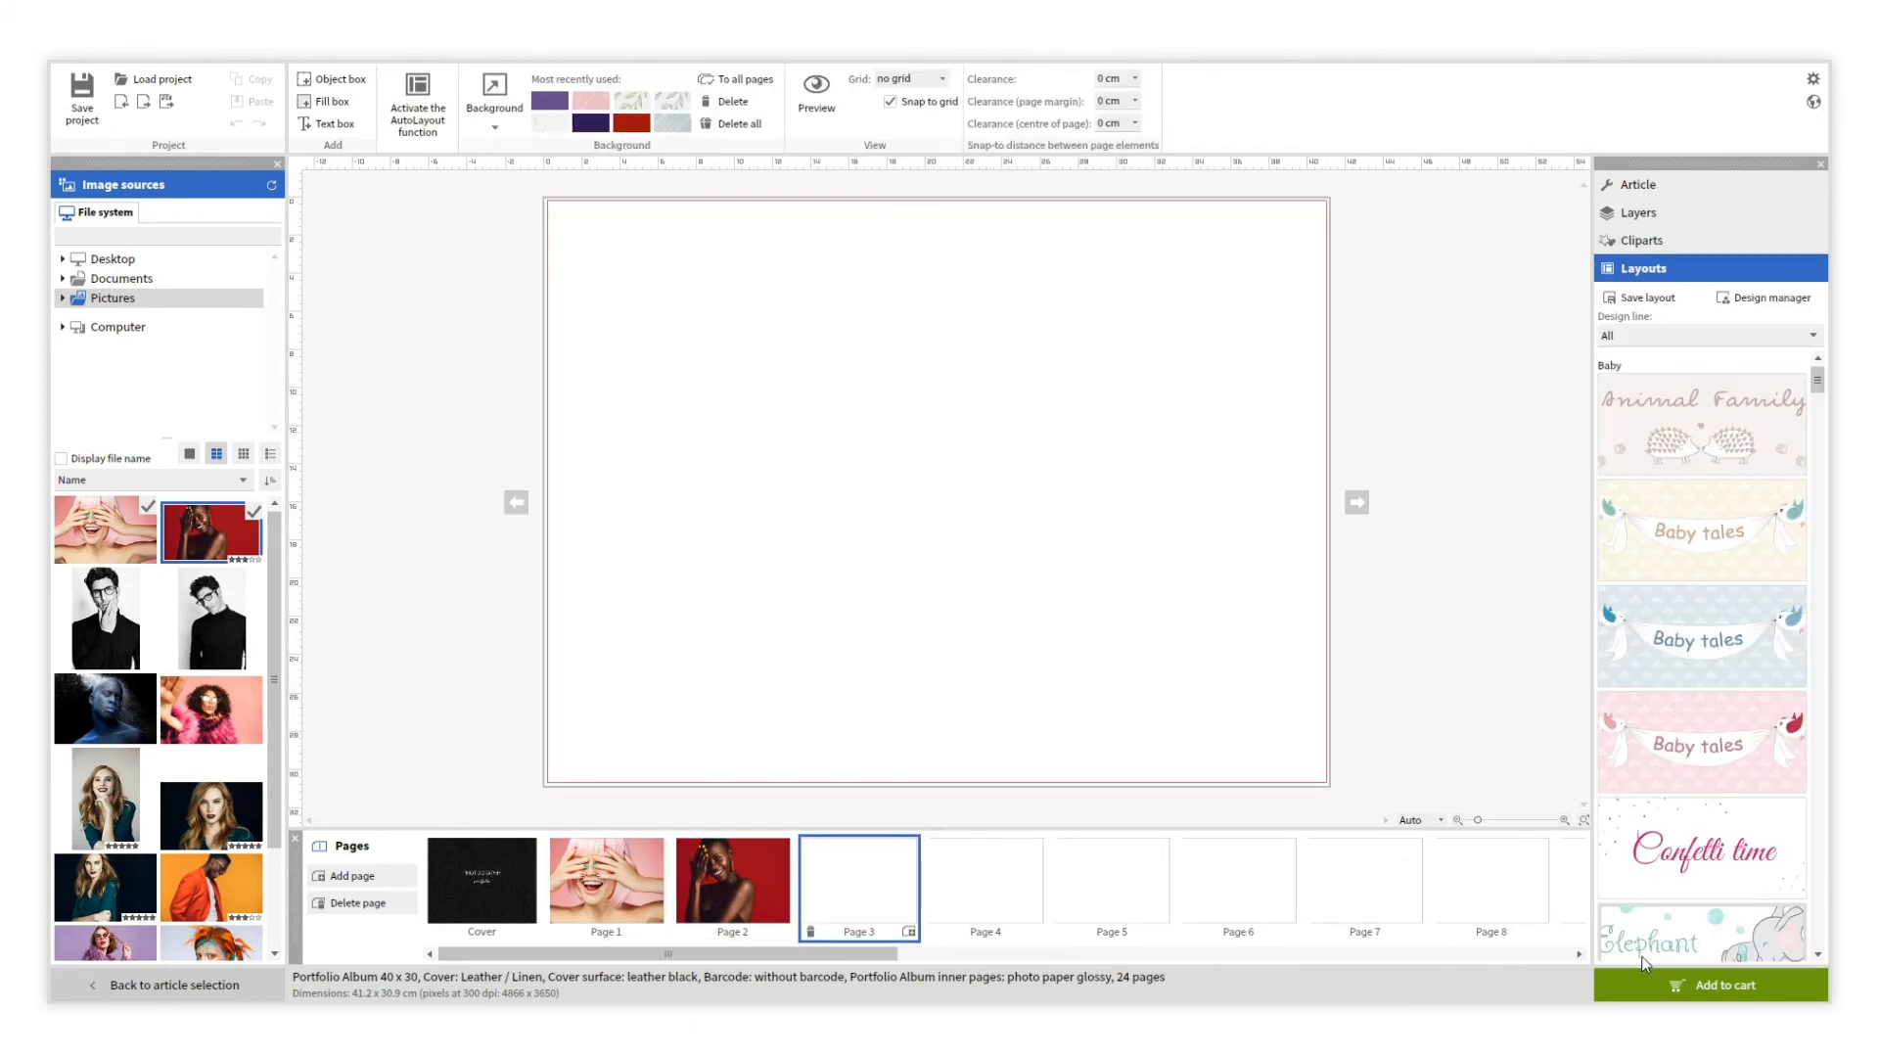
click(1813, 335)
drag(1818, 332, 1814, 424)
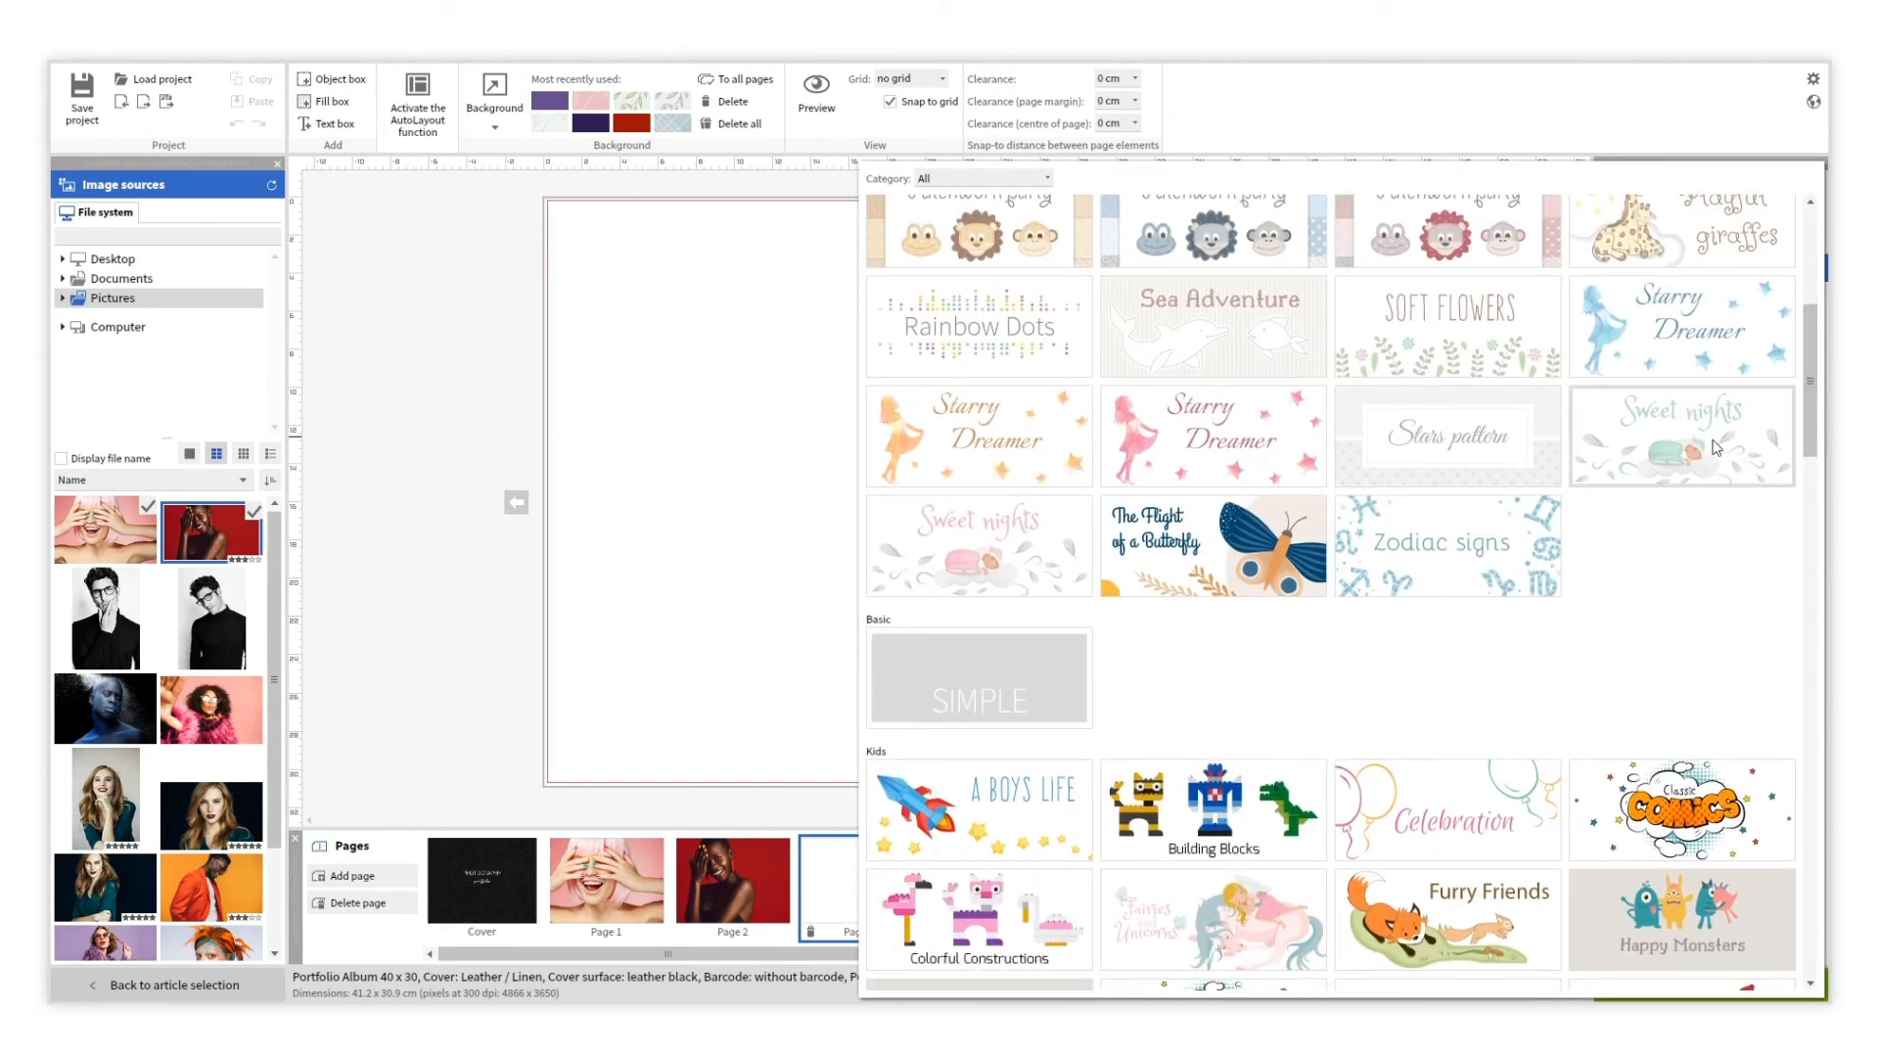
click(1042, 676)
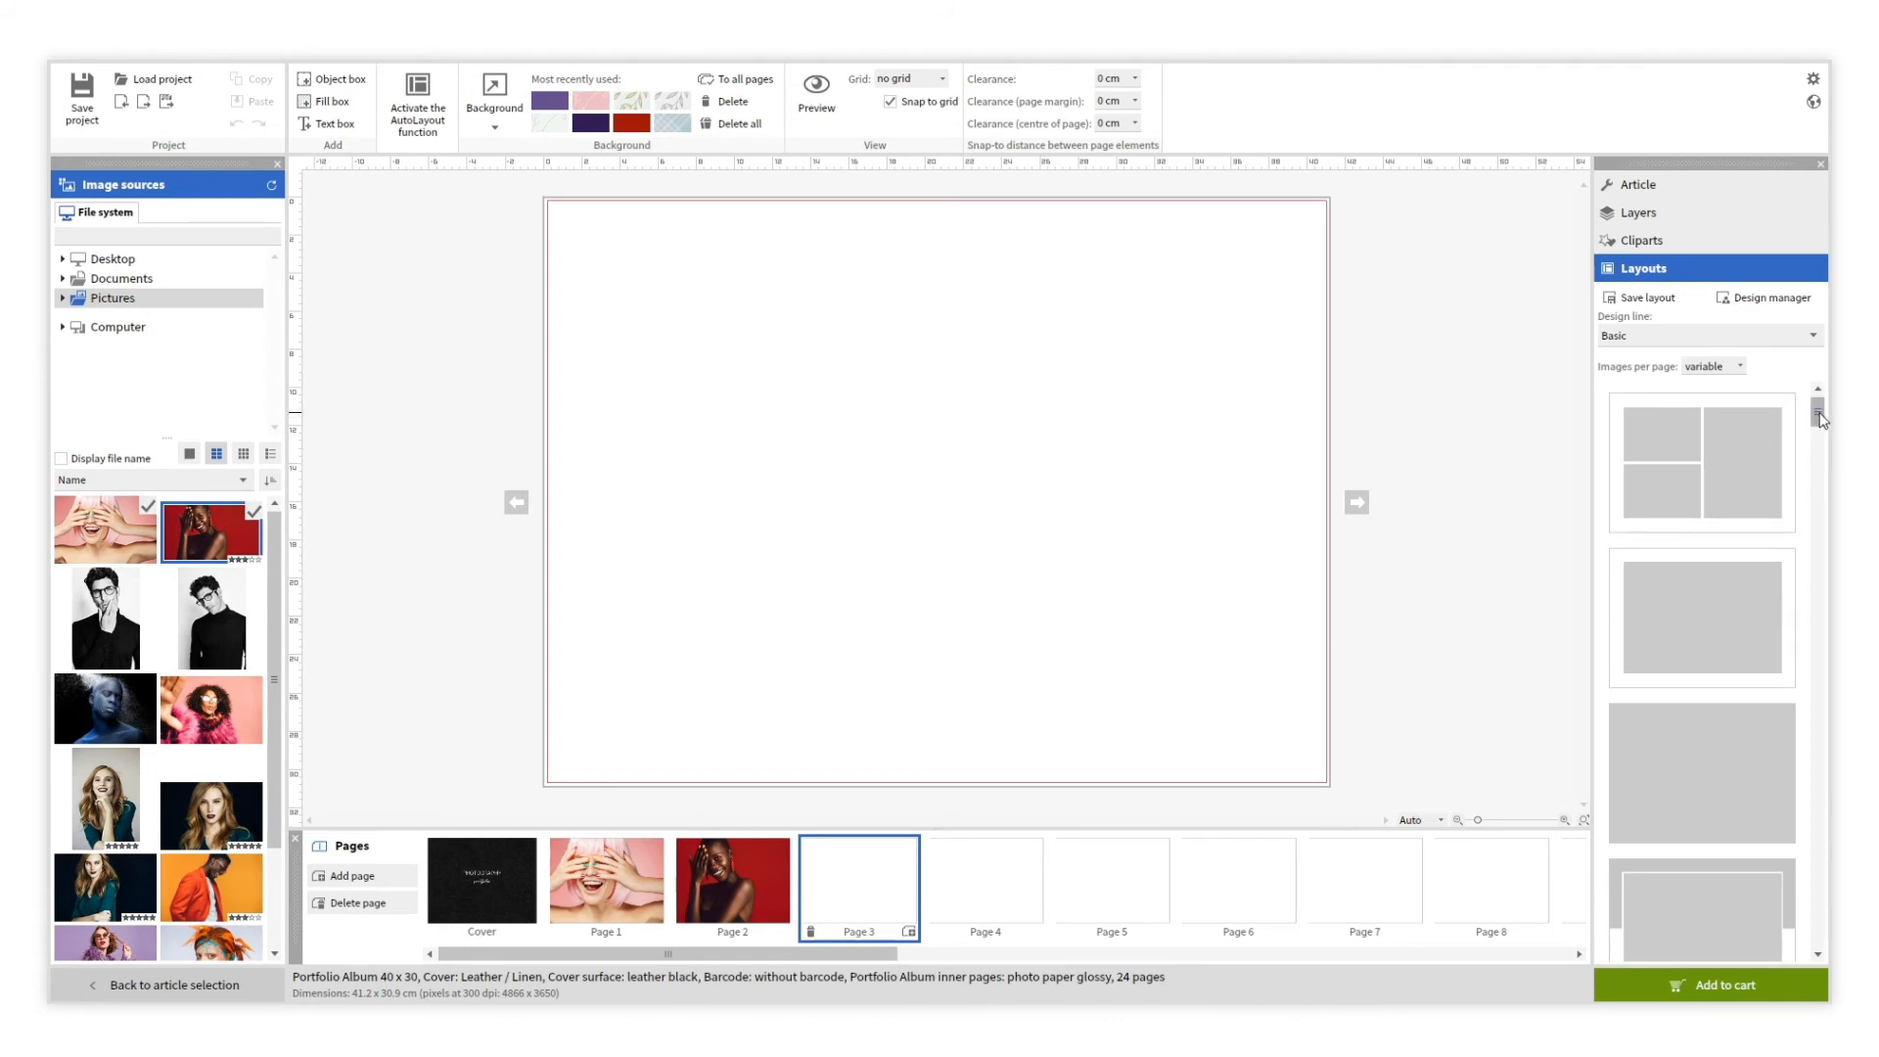
- Limit the layouts to 2 images per page and apply the bordered one with two adjoining upright image boxes to Page 3
drag(1818, 412, 1825, 520)
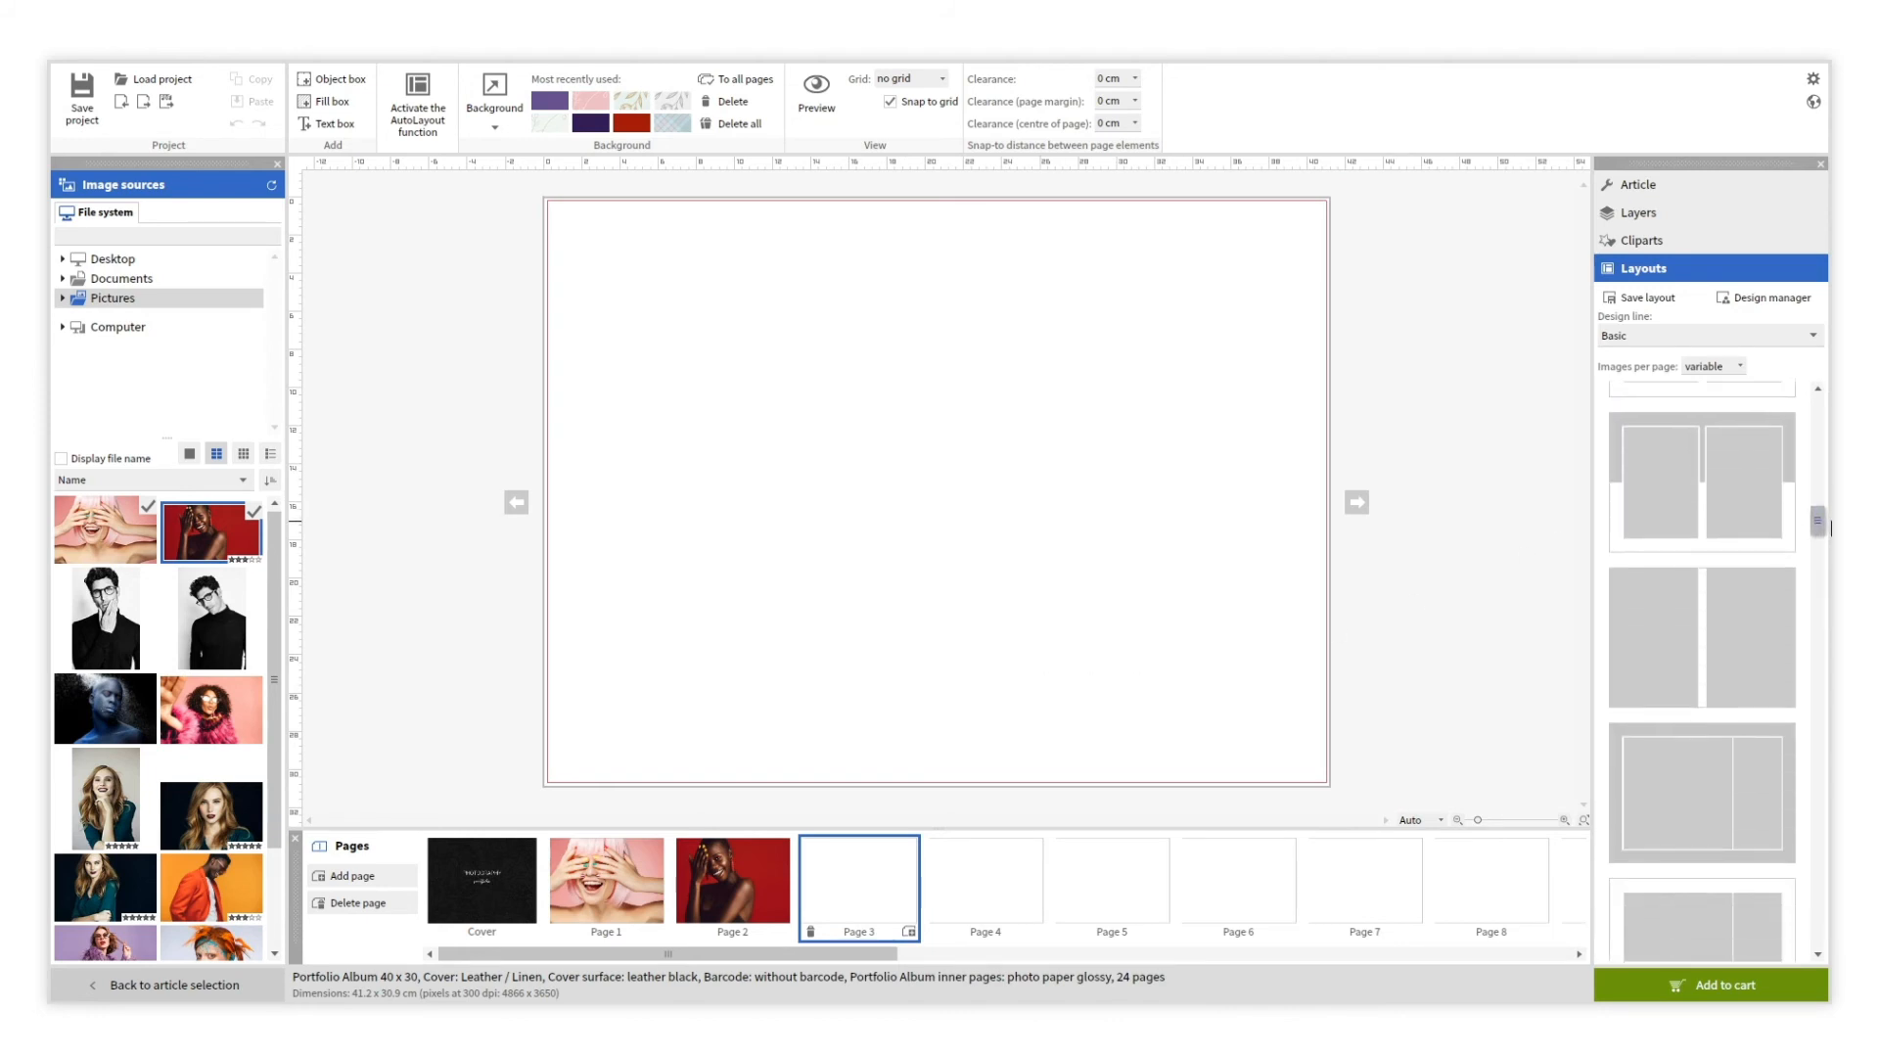
click(1747, 369)
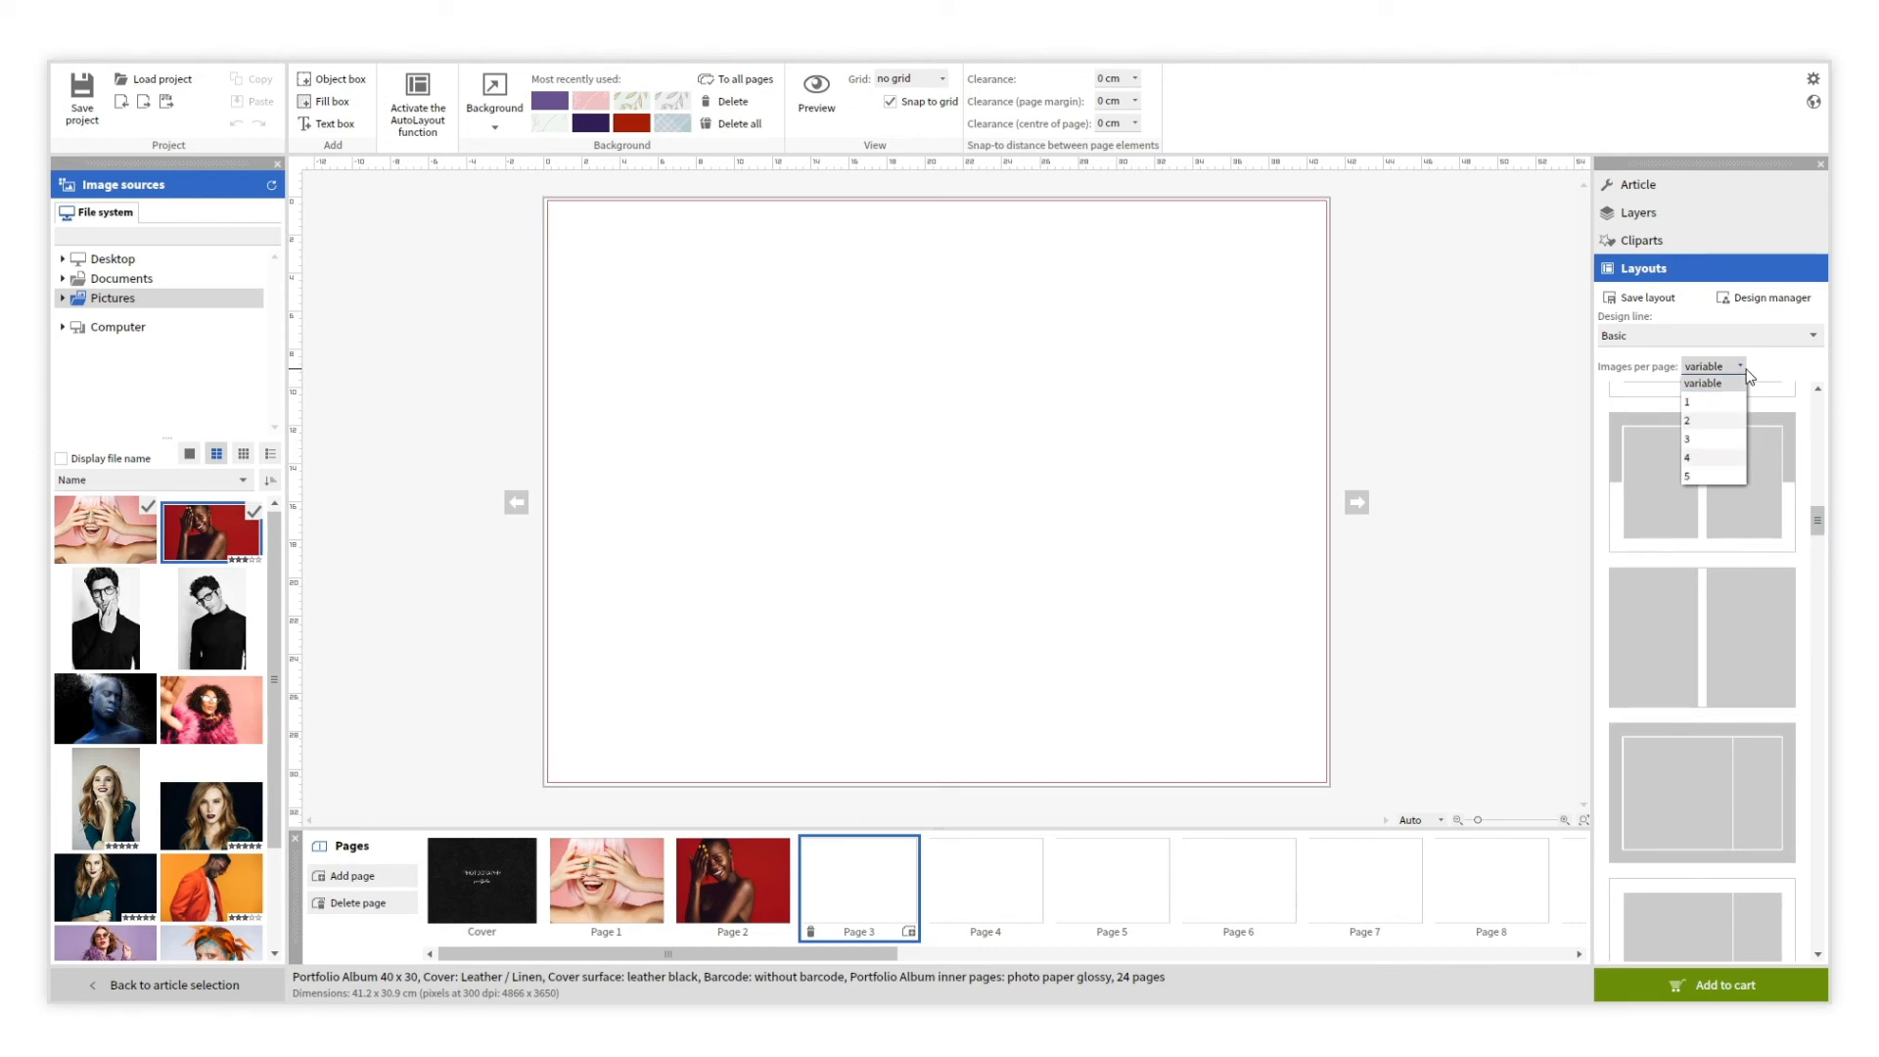
click(1705, 421)
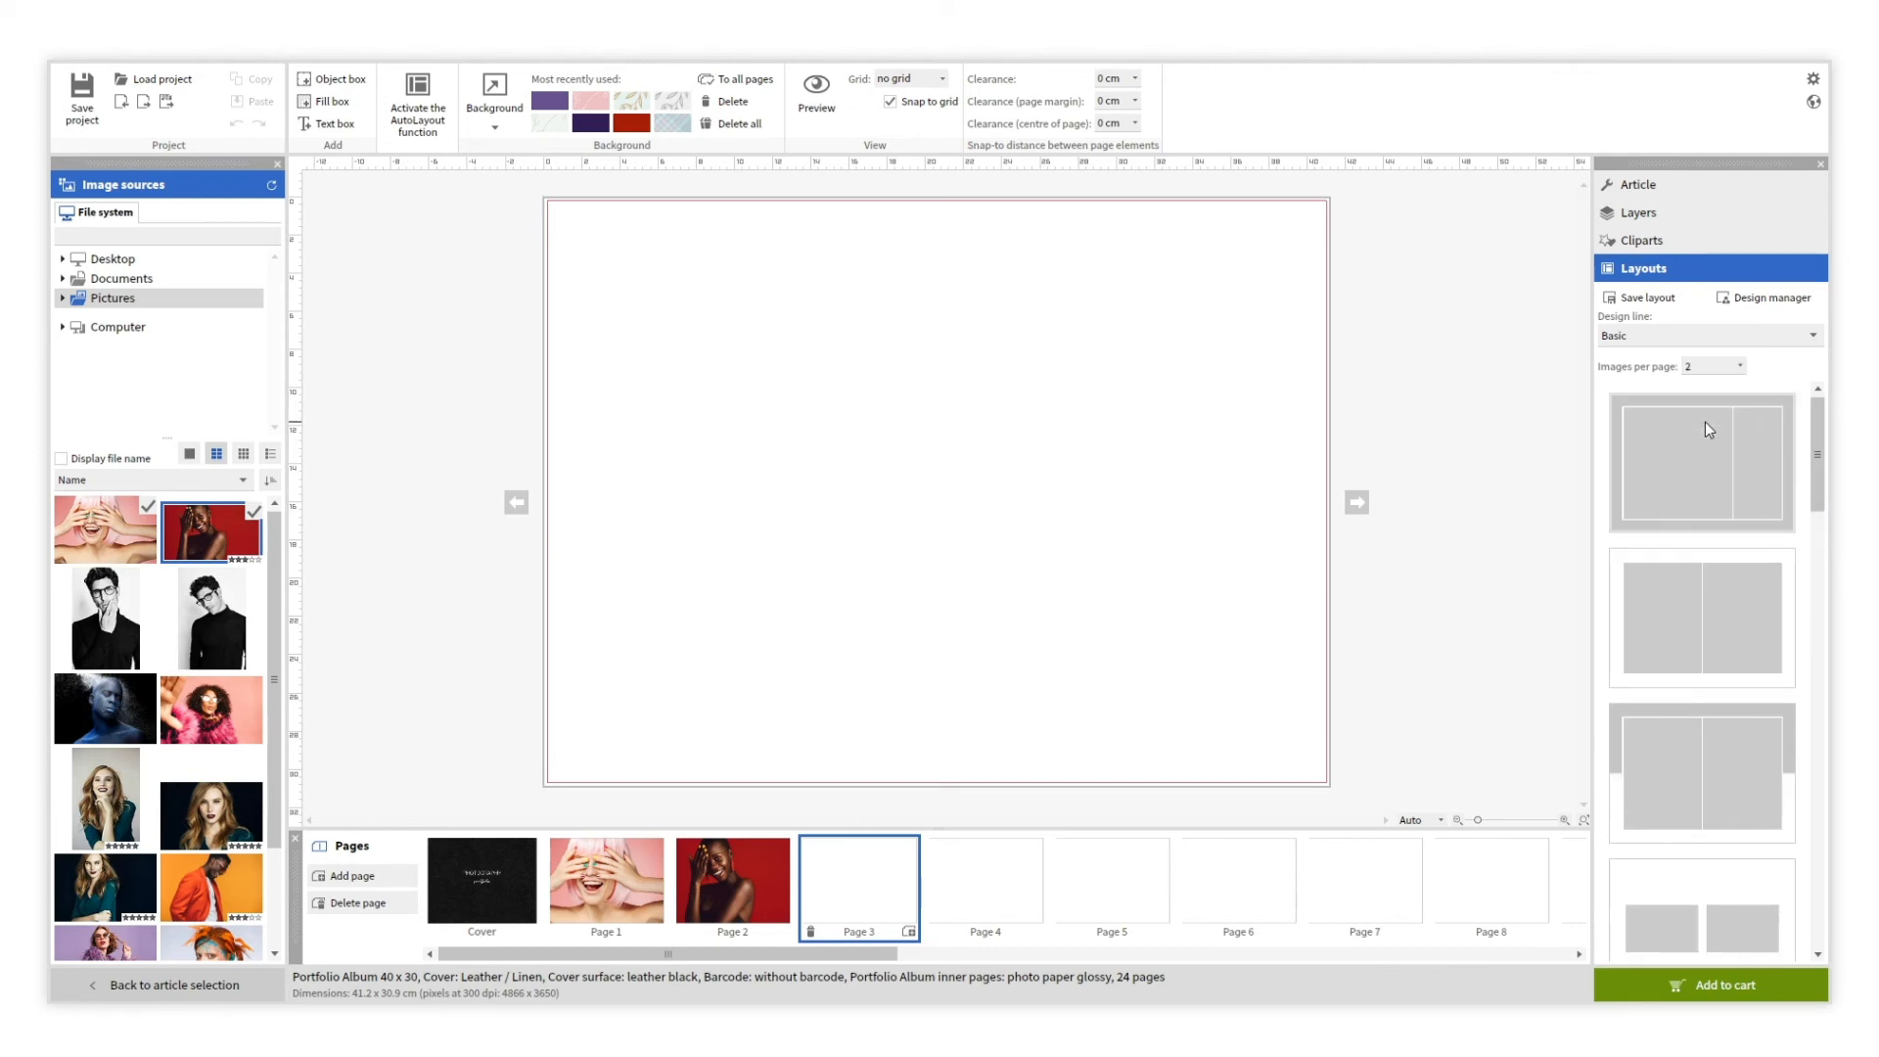
mouse_move(1817, 419)
mouse_down()
mouse_move(1823, 484)
mouse_move(1811, 448)
mouse_up()
click(1760, 458)
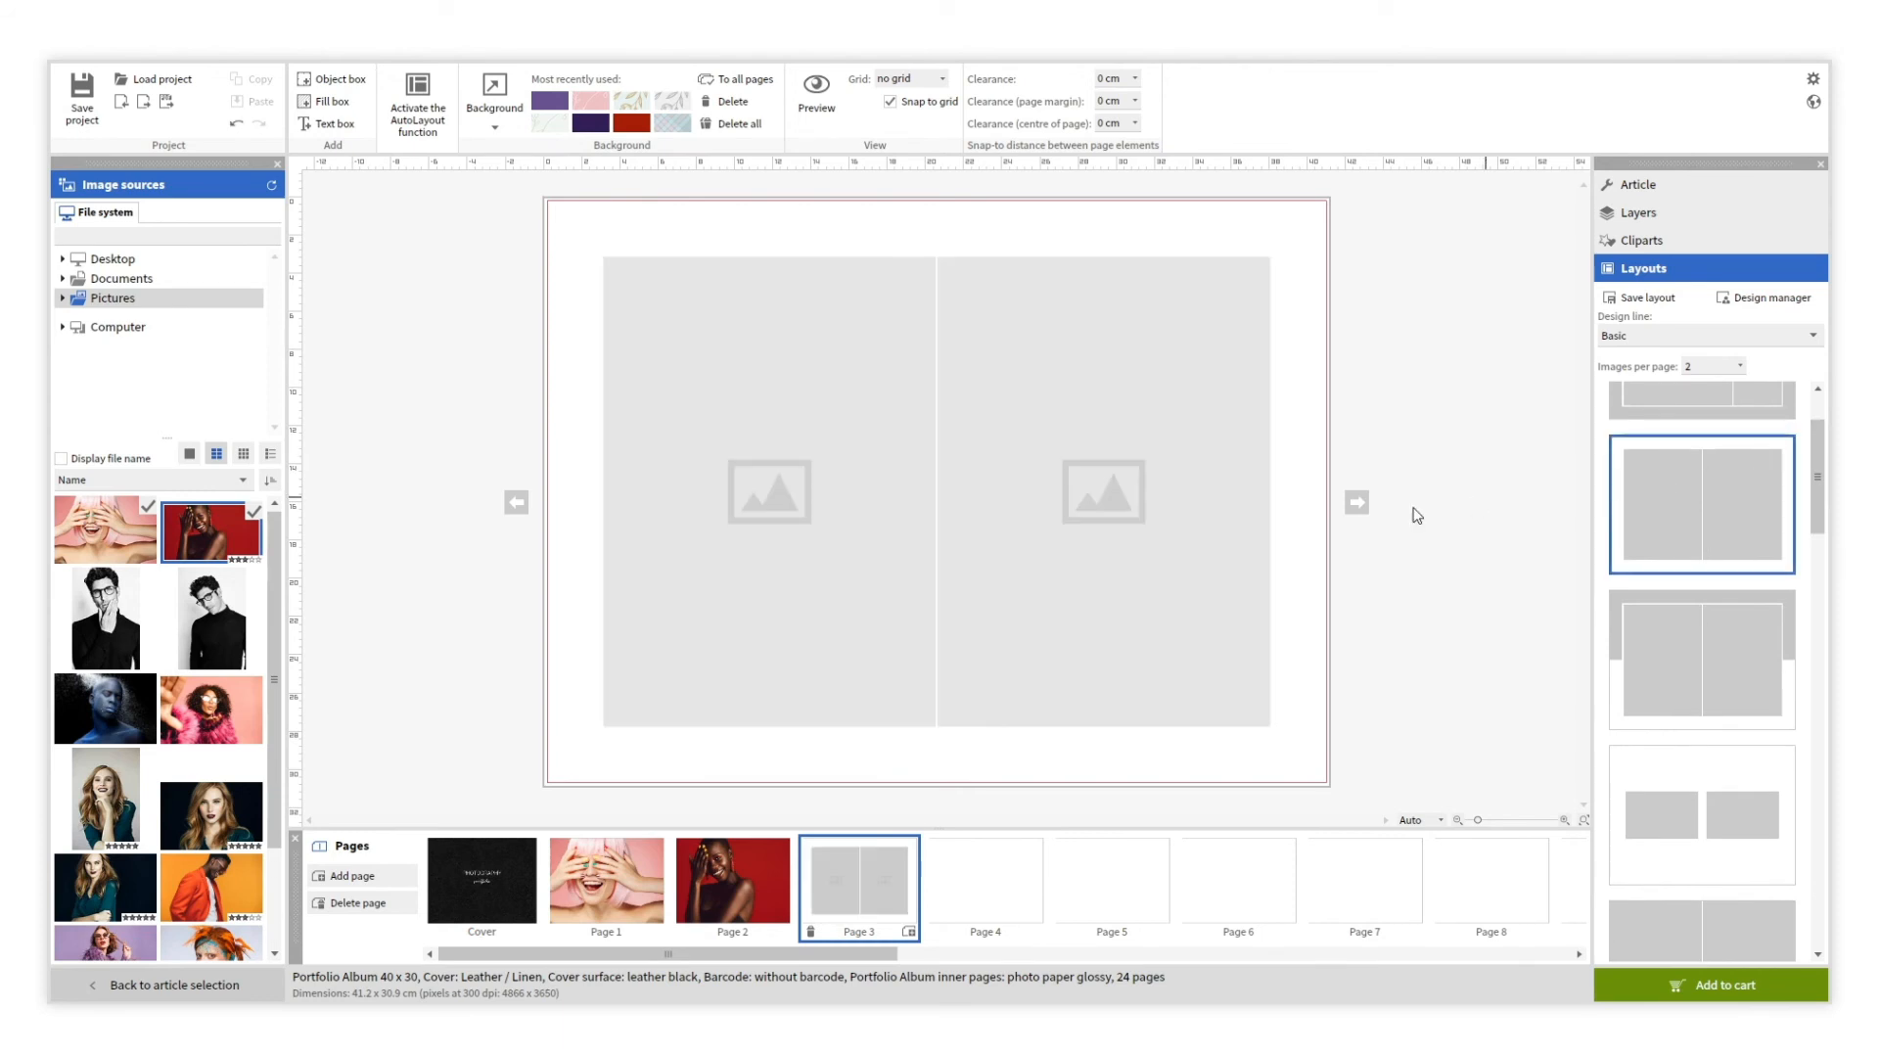
- Fill the two Page 3 image boxes with the black-and-white photos of the man in glasses, hand-on-face pose first
drag(127, 618, 646, 587)
drag(211, 619, 1010, 619)
click(959, 809)
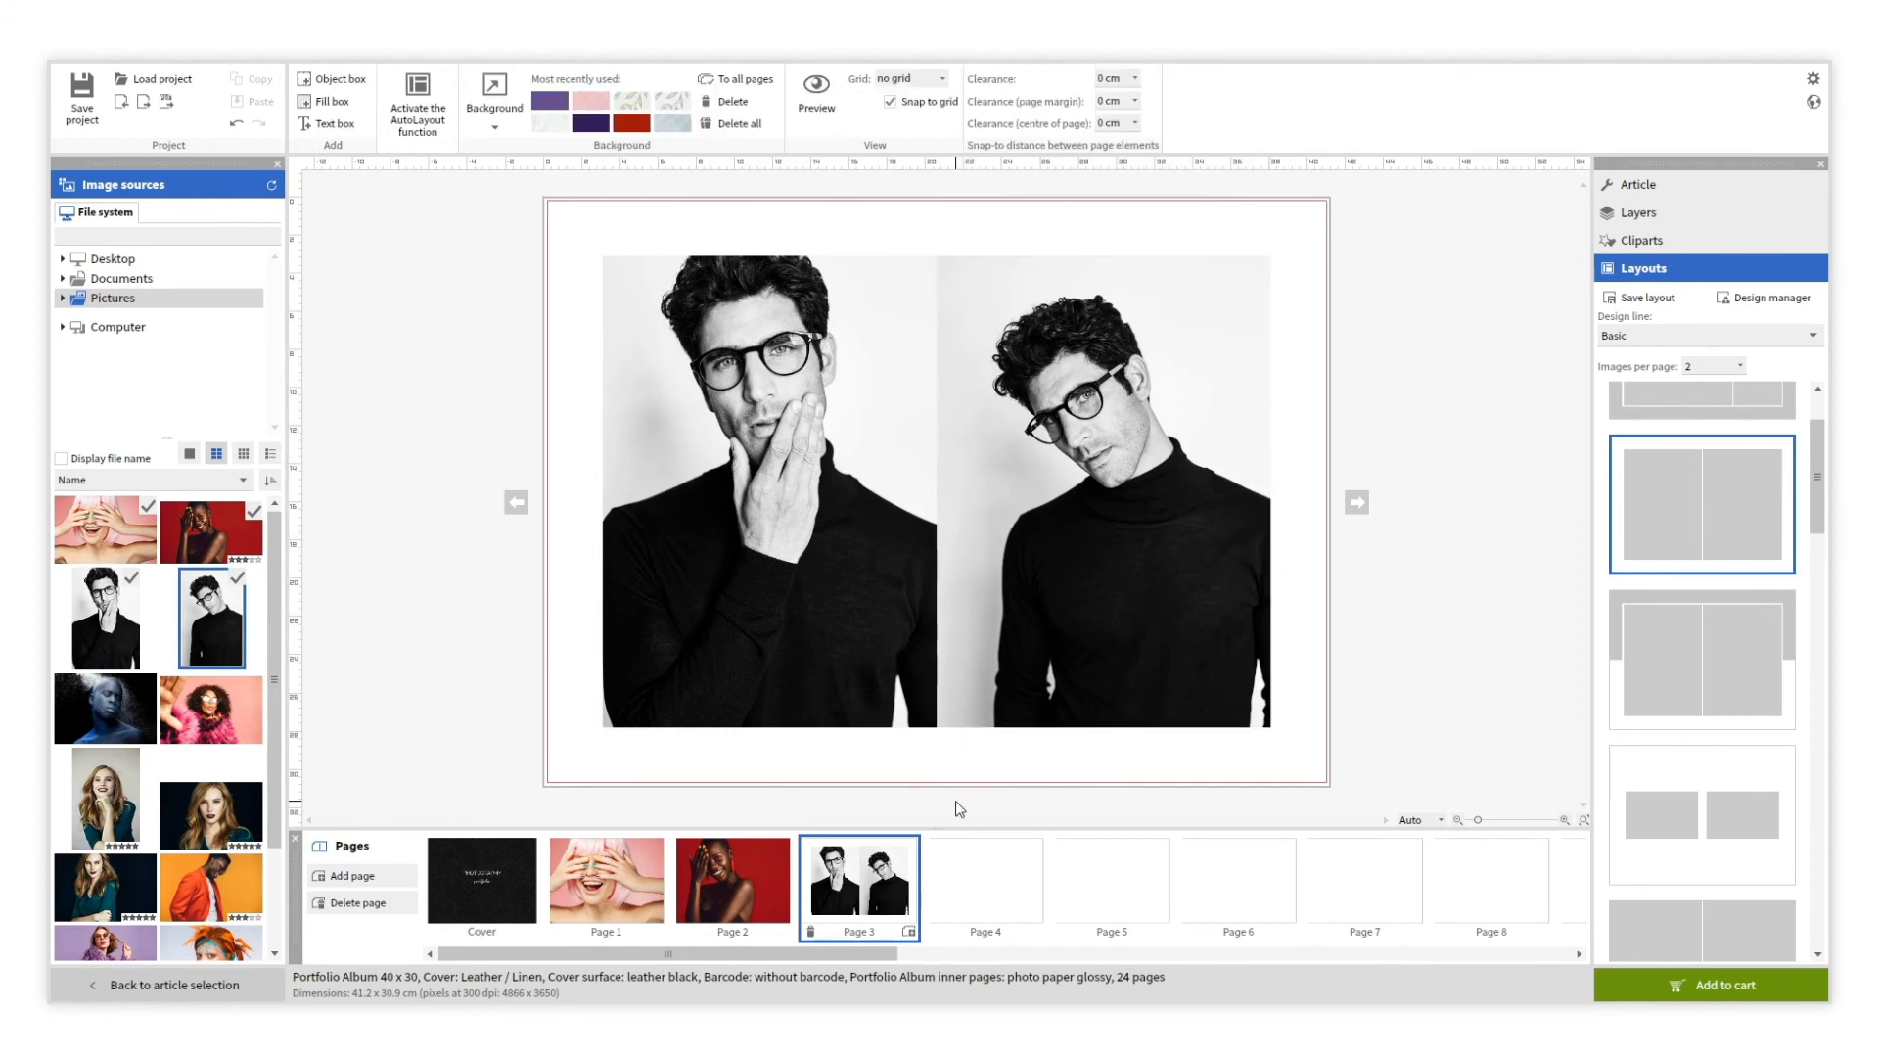
- Activate the AutoLayout function on Page 4 and add the blue-lit portrait as its full-page photo
click(971, 879)
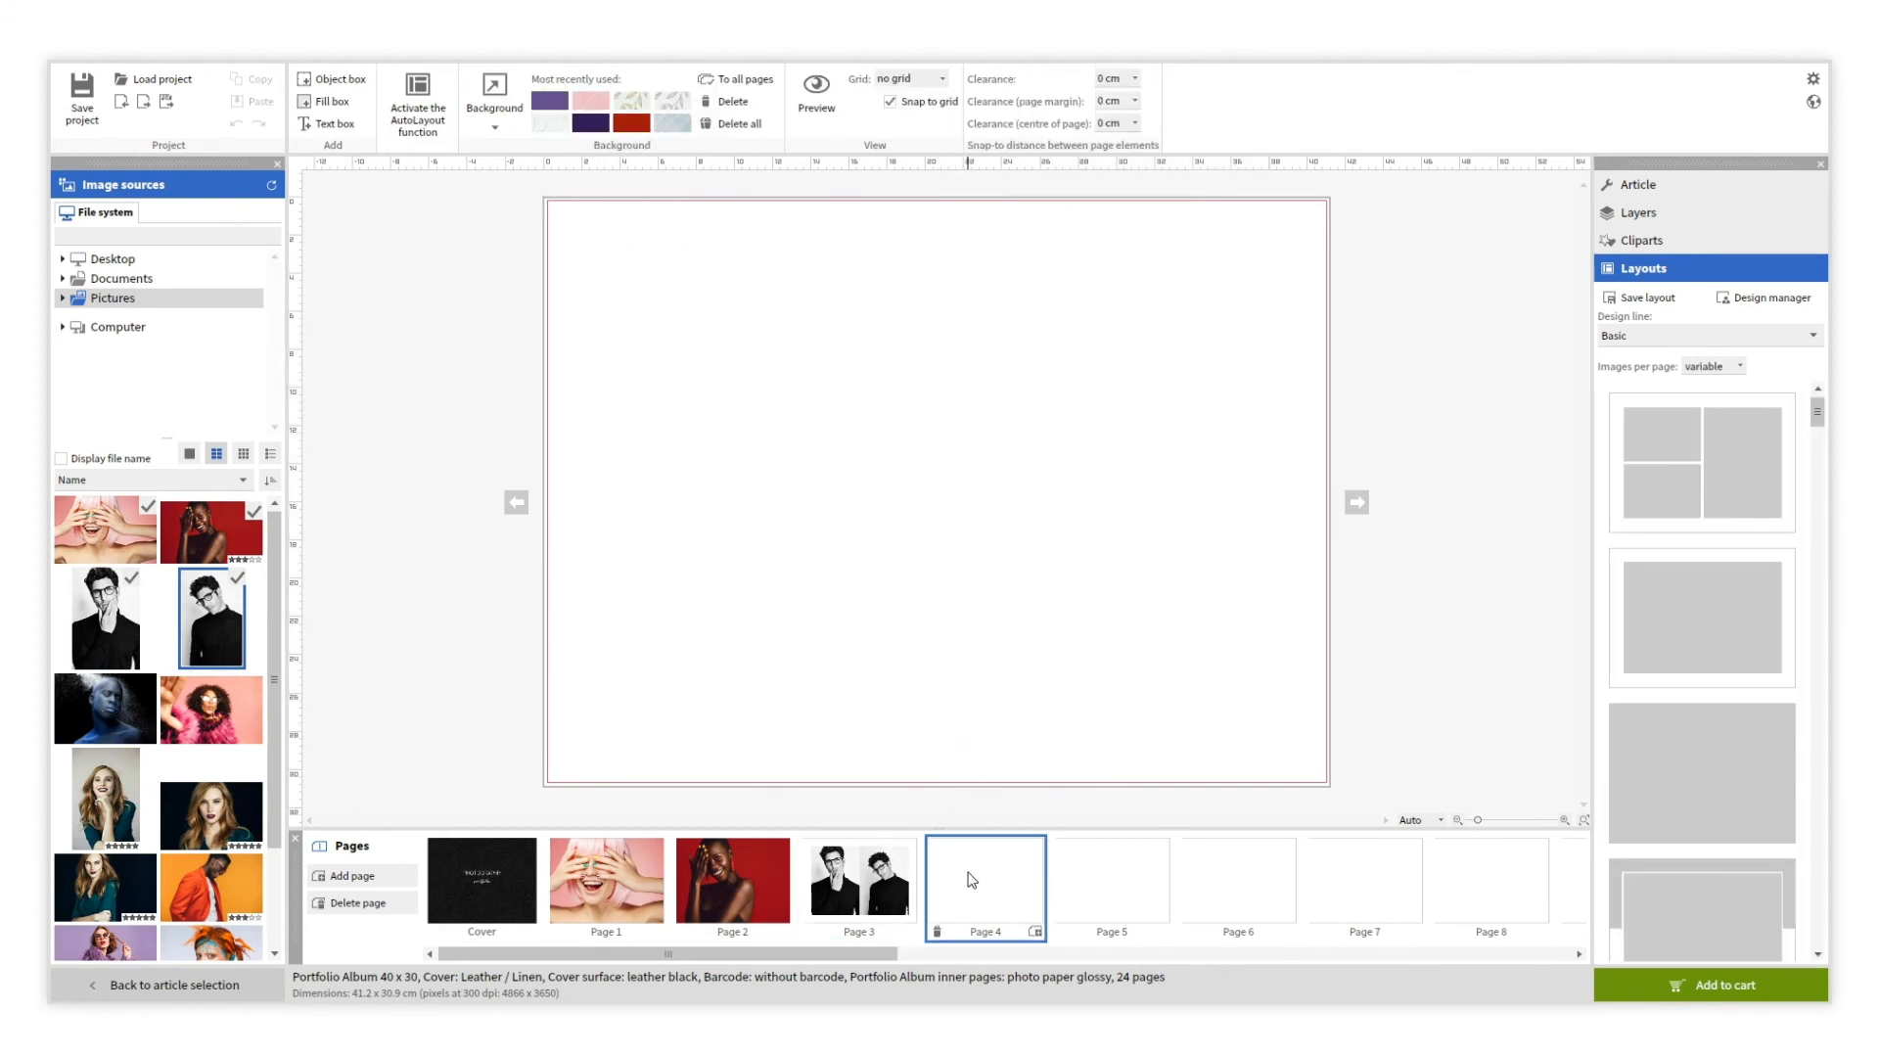
click(432, 99)
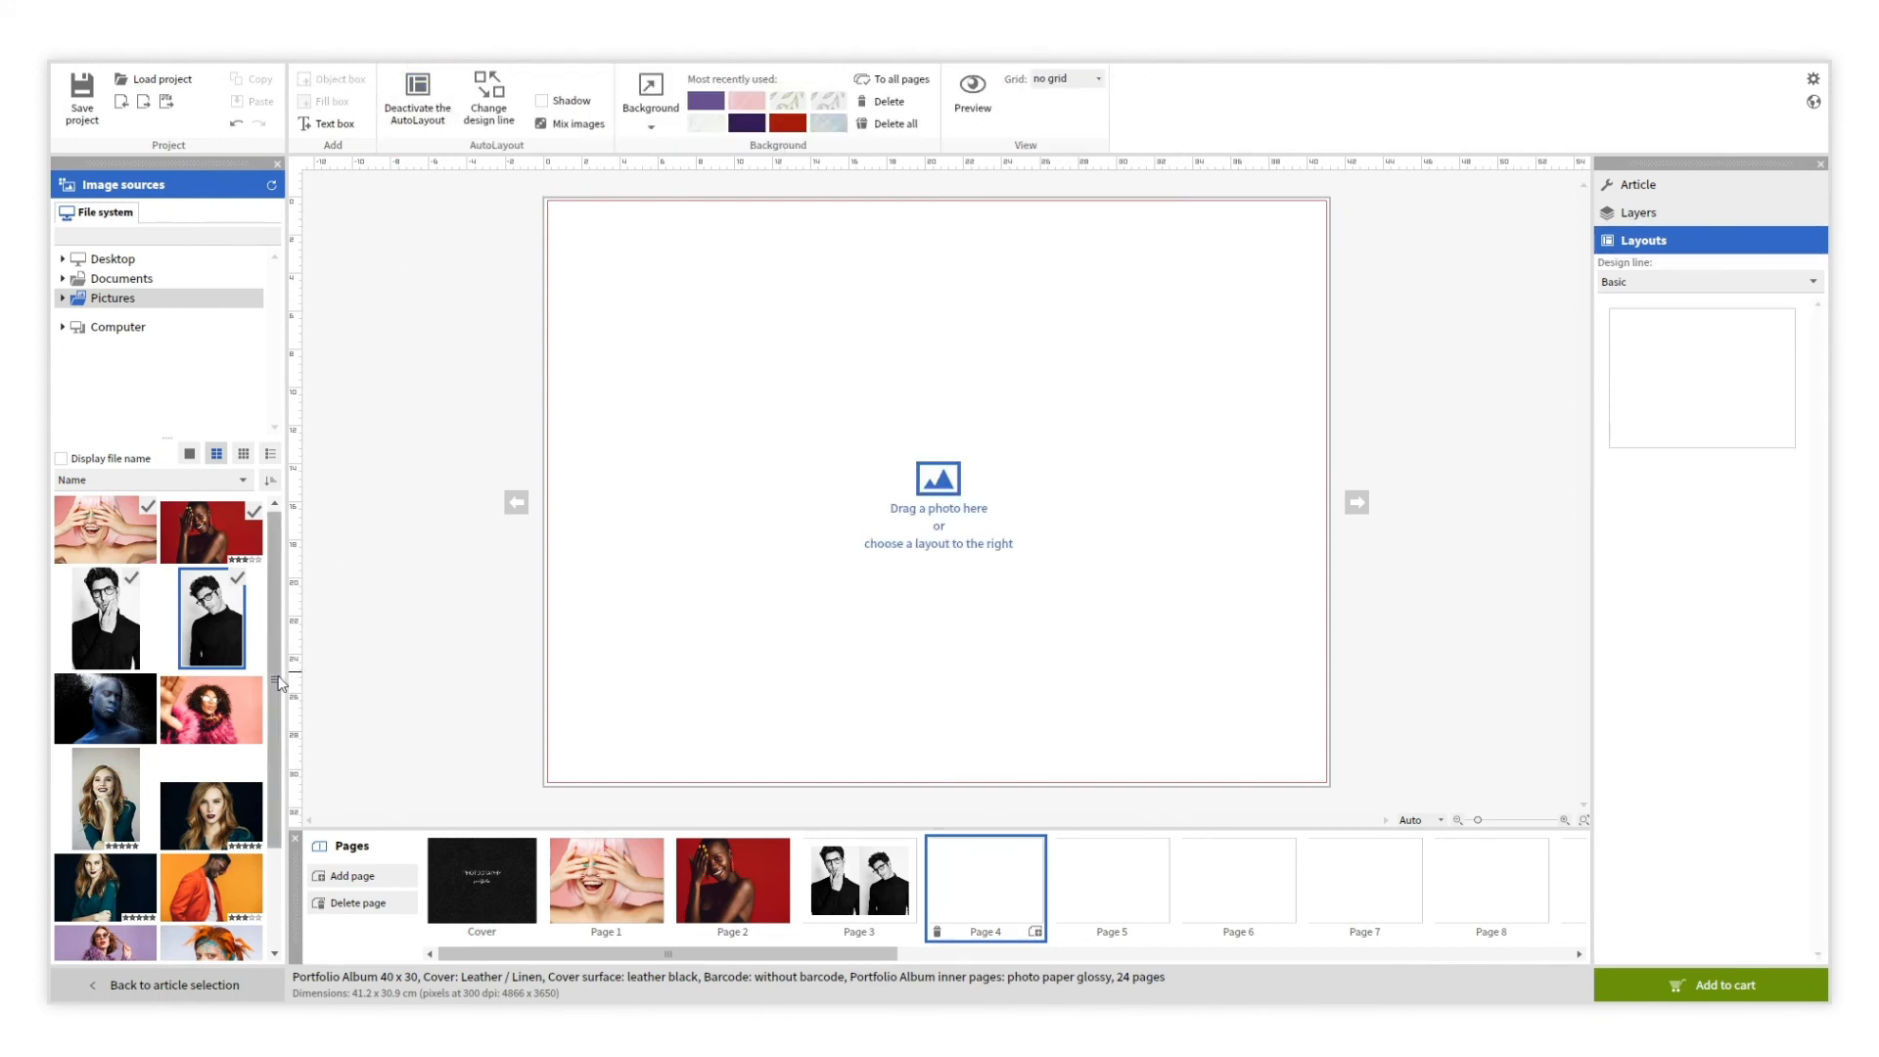
drag(121, 714, 681, 673)
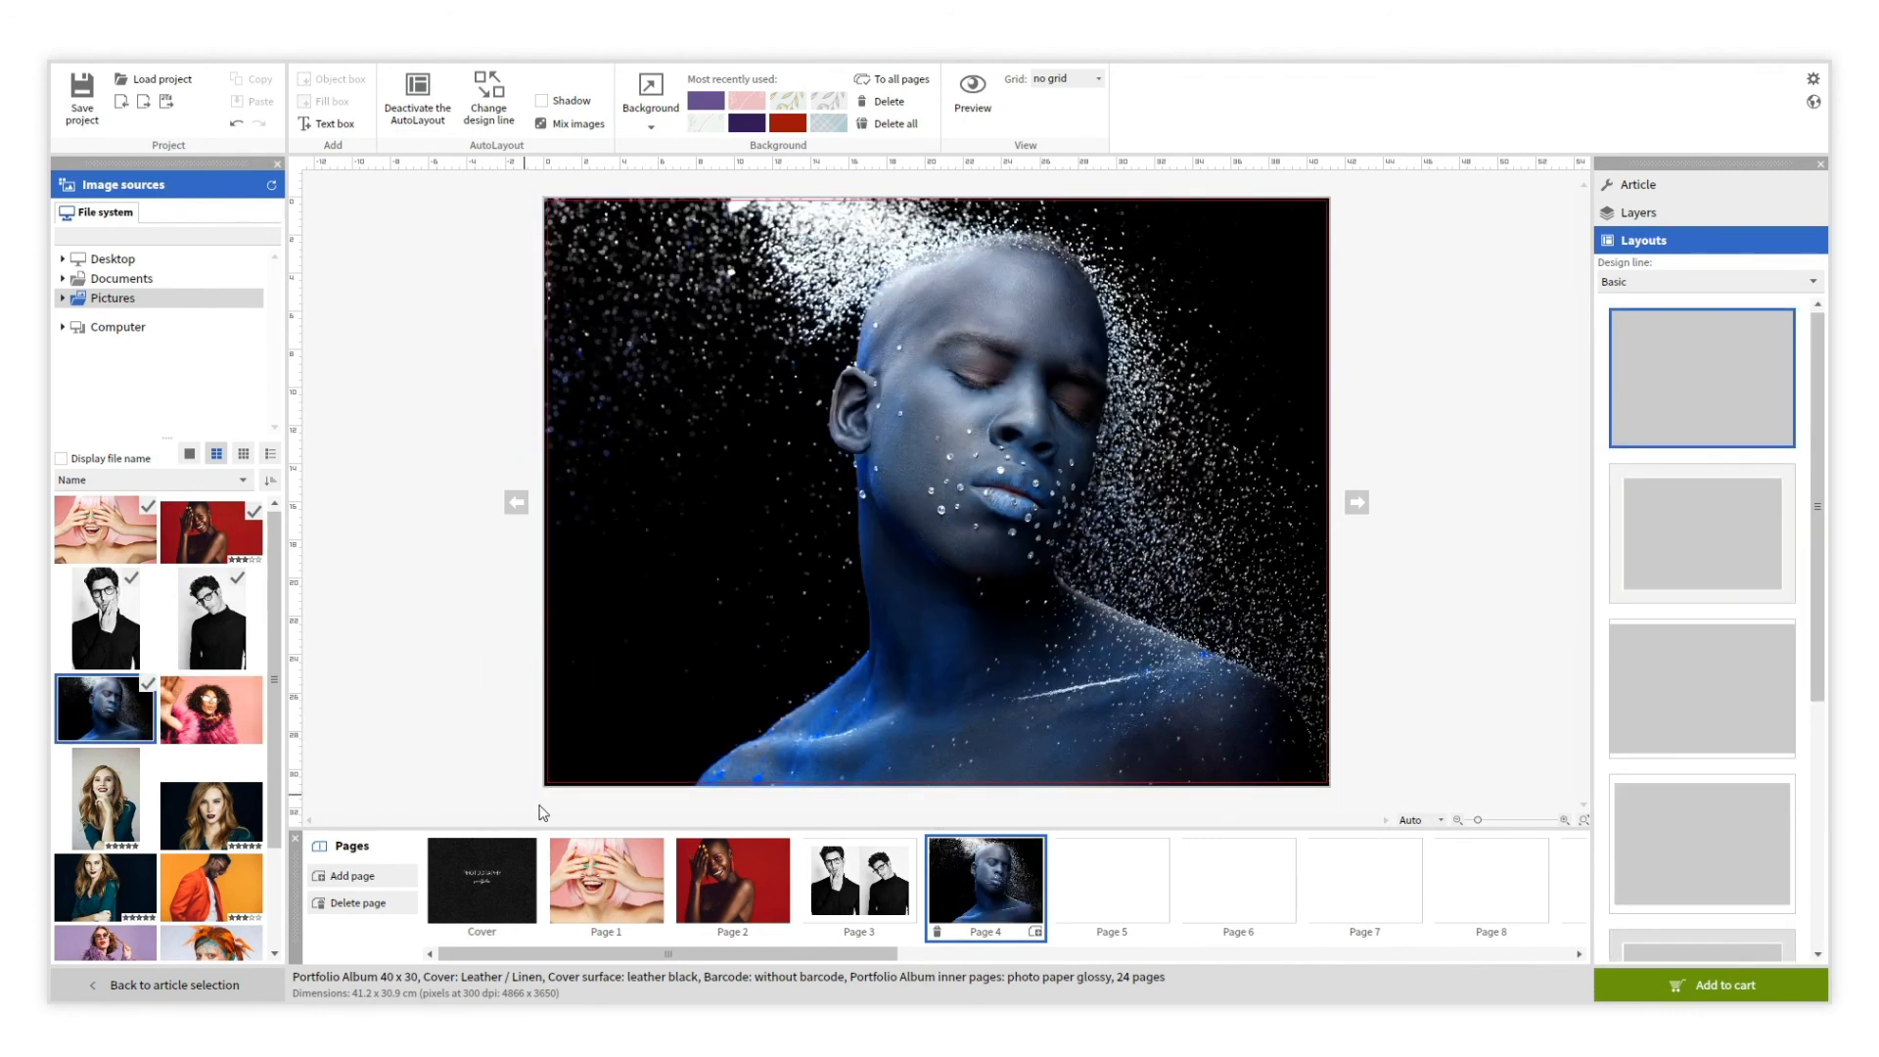
- Fill Page 5 with the photo of the curly-haired woman in the pink fur coat
click(1101, 884)
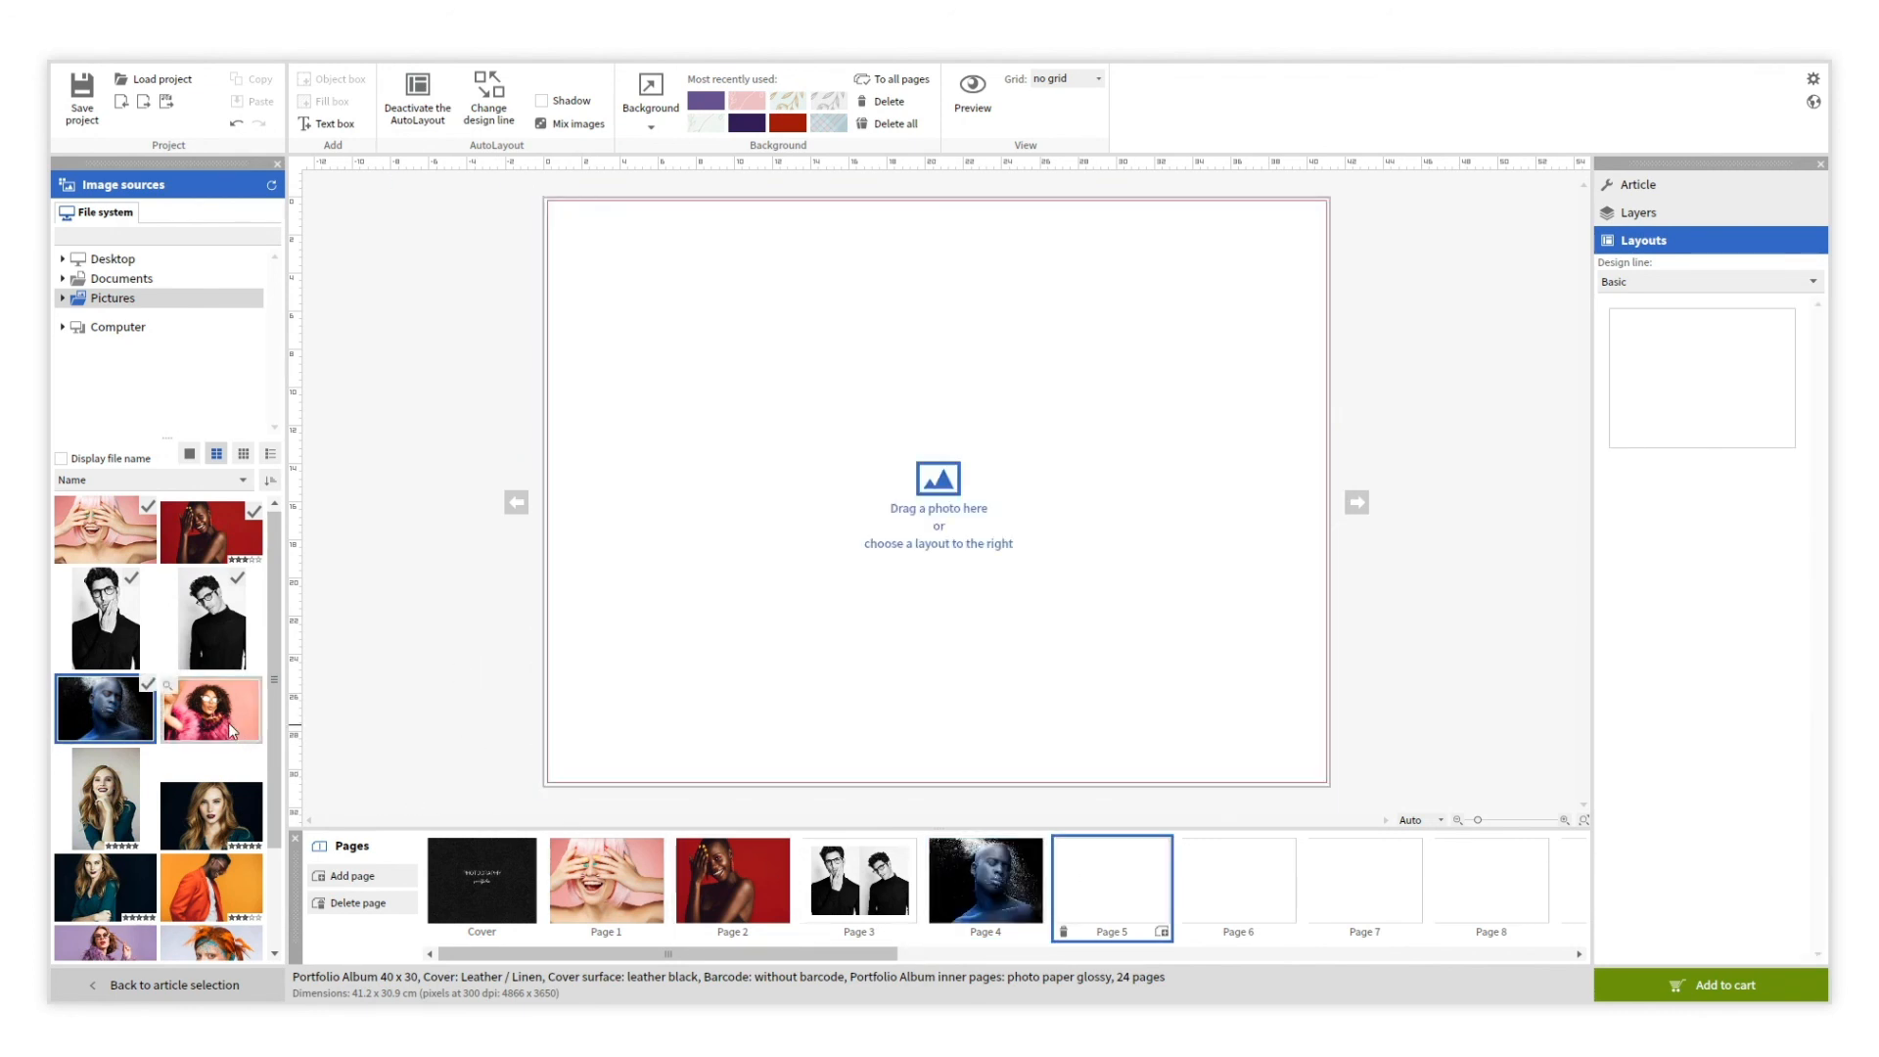
drag(232, 729, 525, 724)
drag(731, 636, 734, 633)
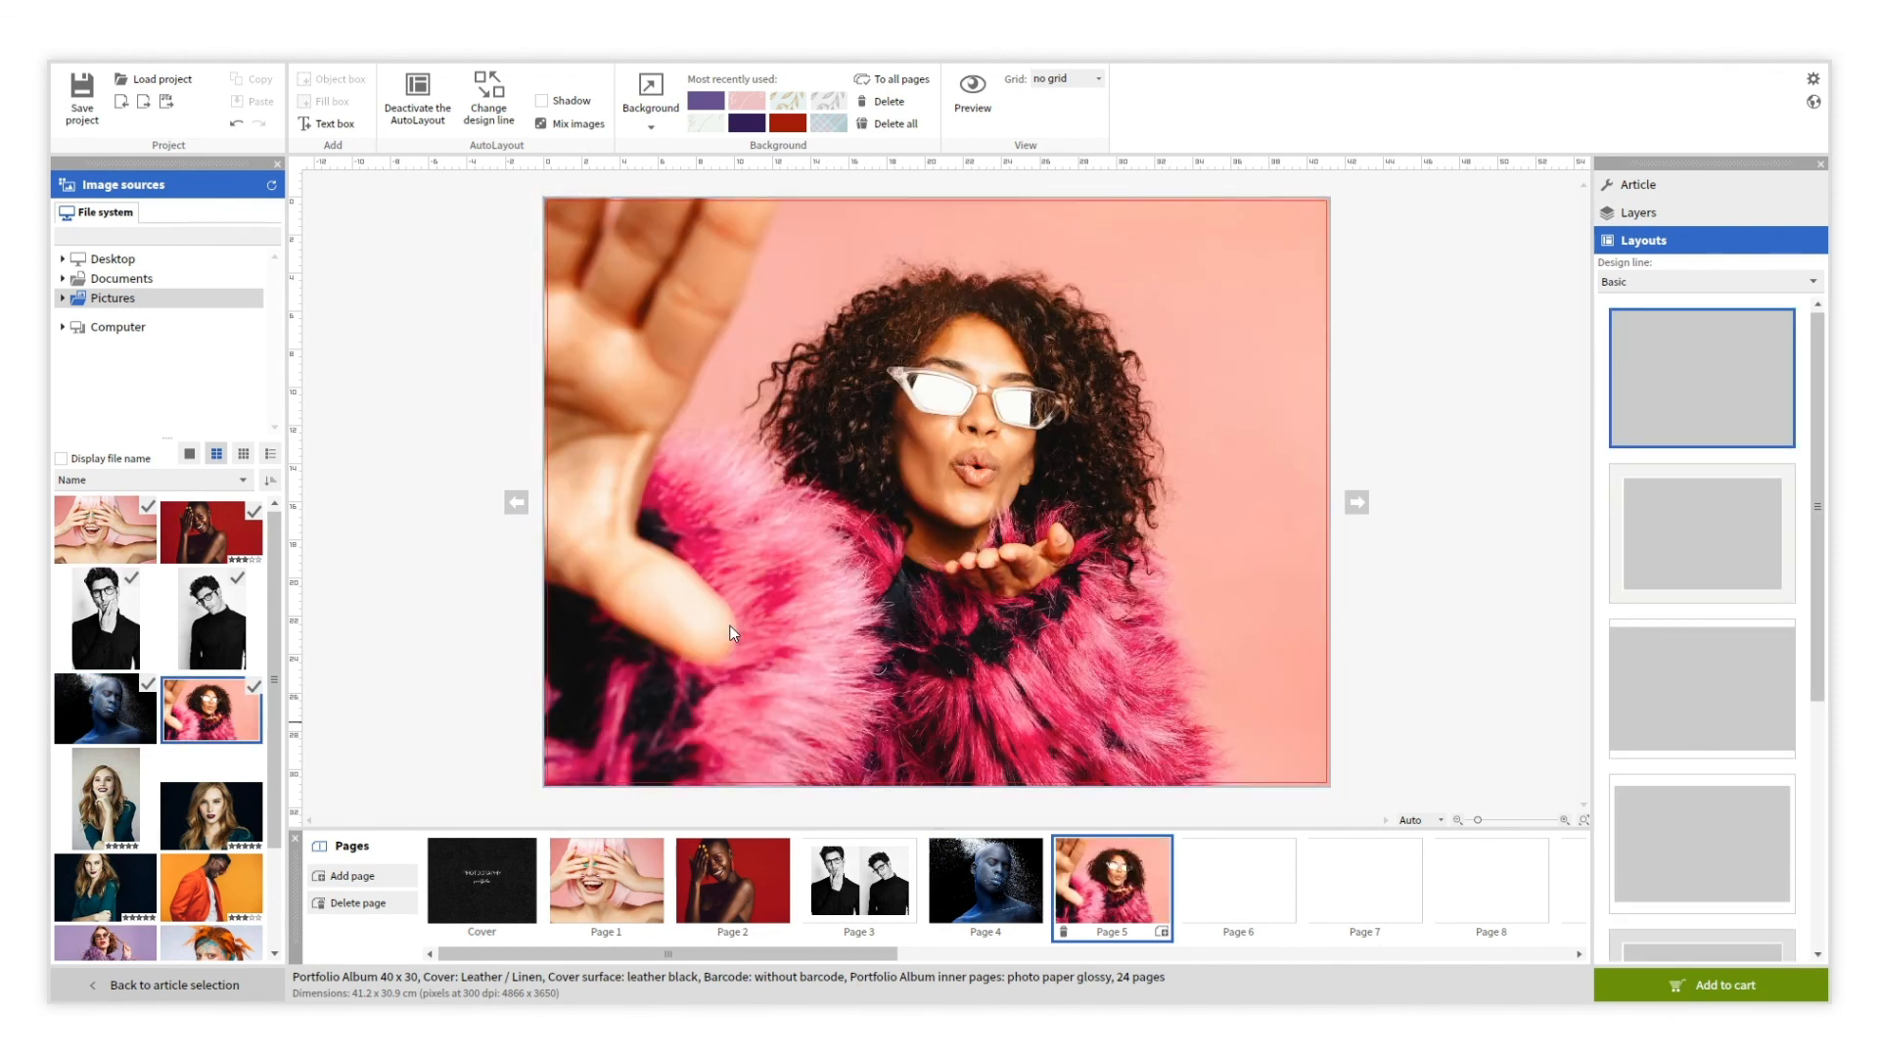